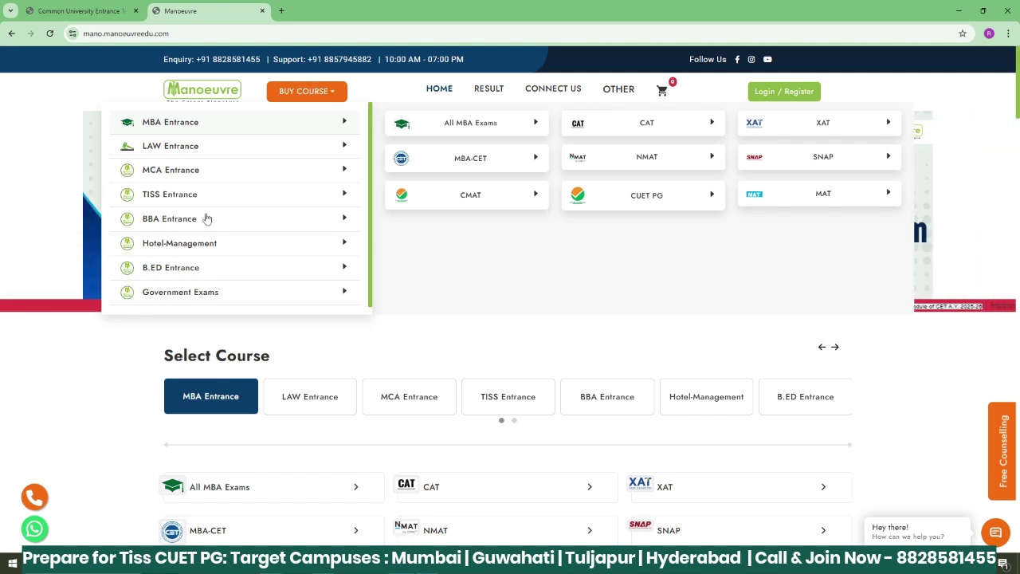
Open the TISS Entrance courses page and show the CUET PG COQP11 courses
left_click(176, 196)
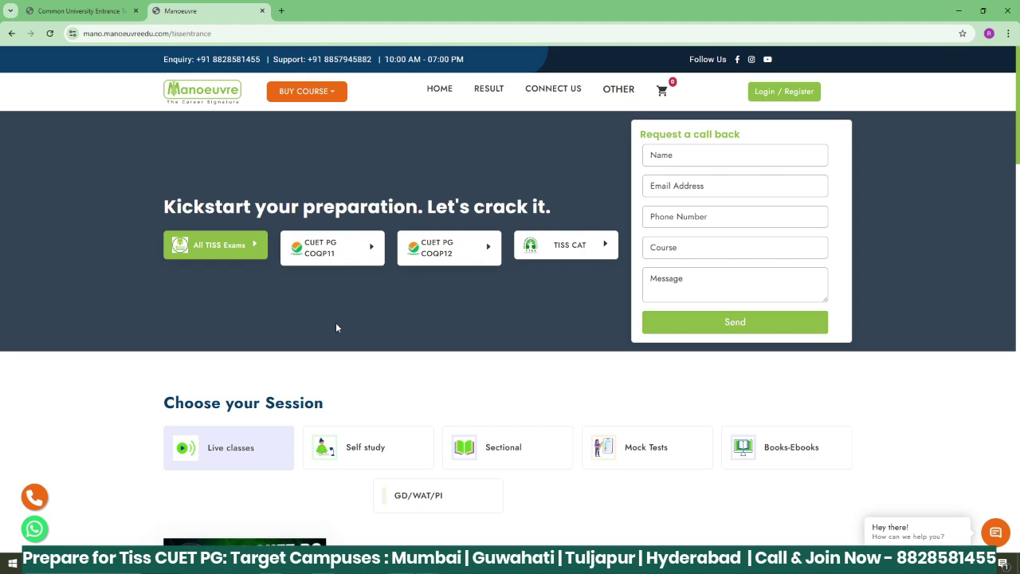
left_click(335, 253)
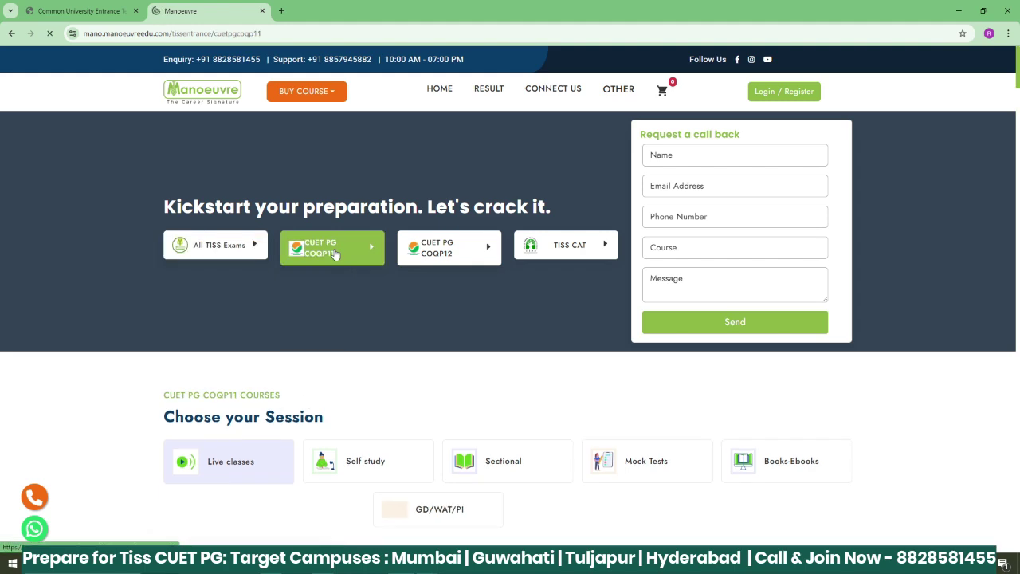
scroll(1019, 237, "down", 7)
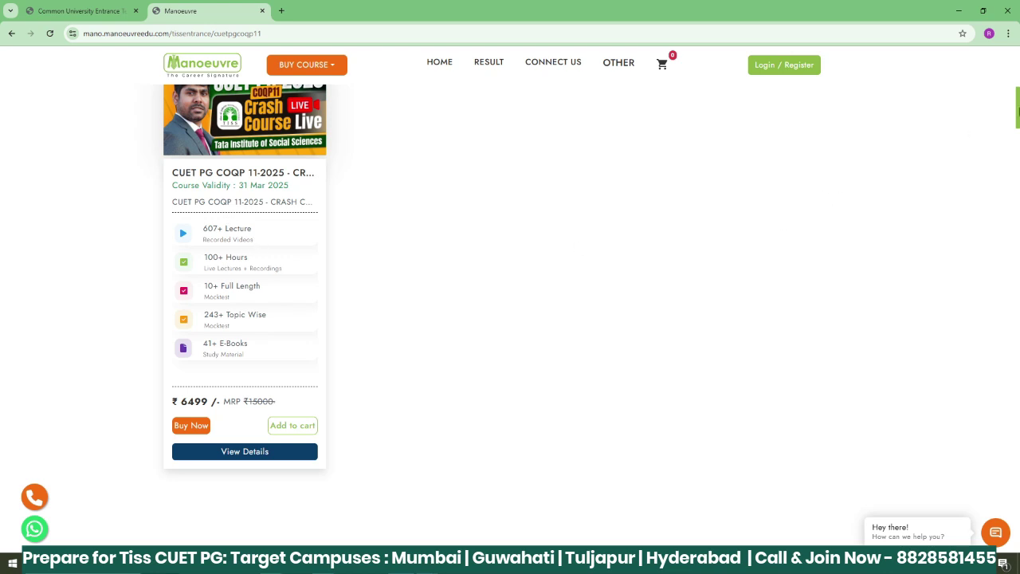
scroll(1019, 112, "up", 1)
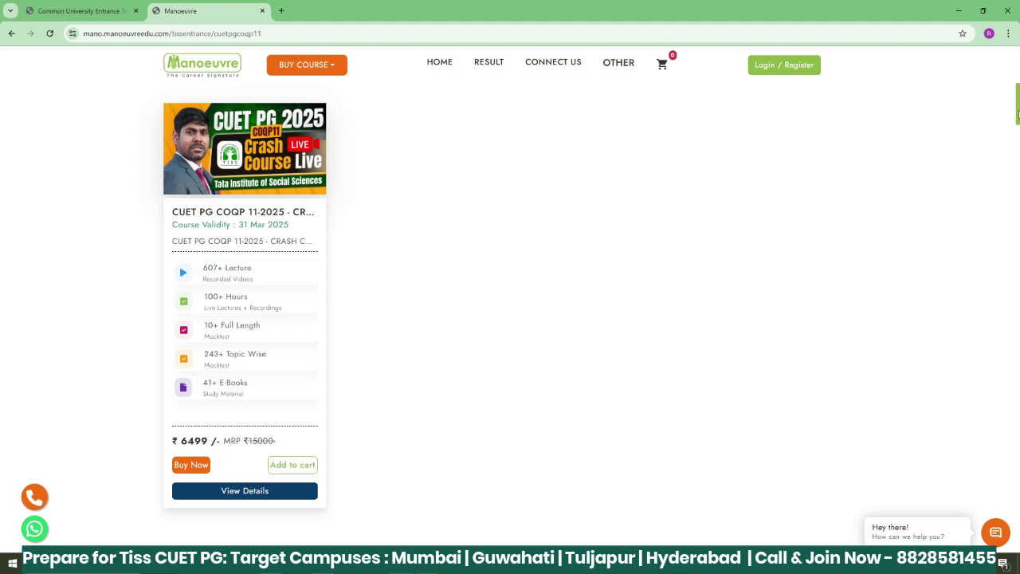
scroll(1010, 96, "up", 2)
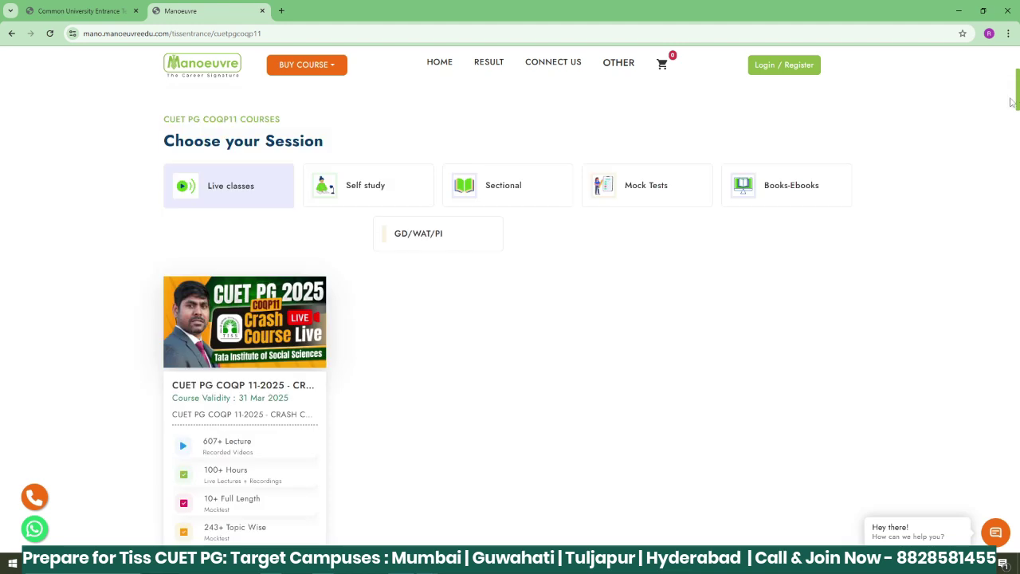
Browse the COQP11 Self study, Sectional, Mock Tests and Books-Ebooks offerings
left_click(396, 189)
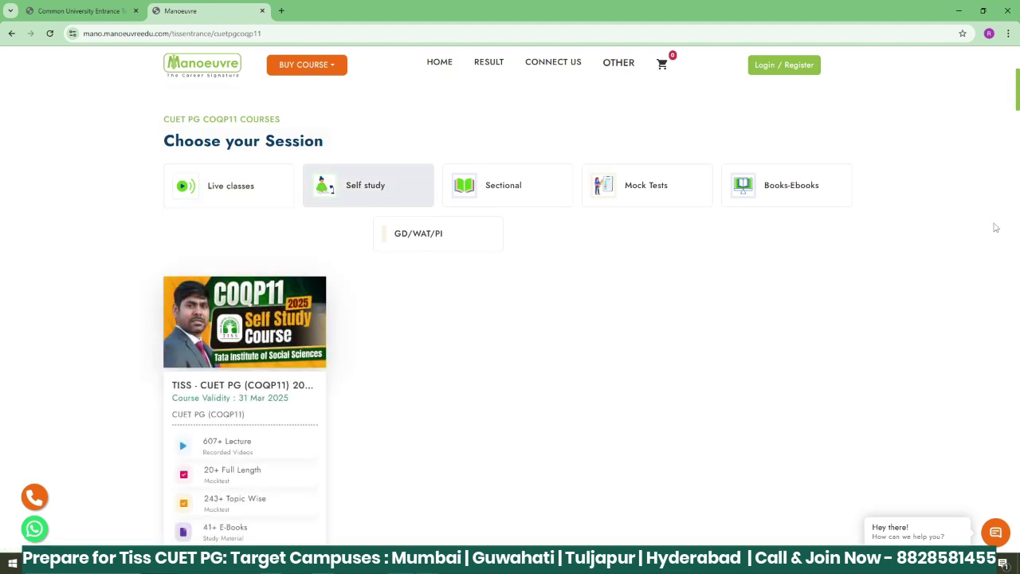
mouse_move(1017, 86)
left_mouse_down()
mouse_move(1018, 100)
mouse_move(1018, 90)
left_mouse_up()
left_click(494, 180)
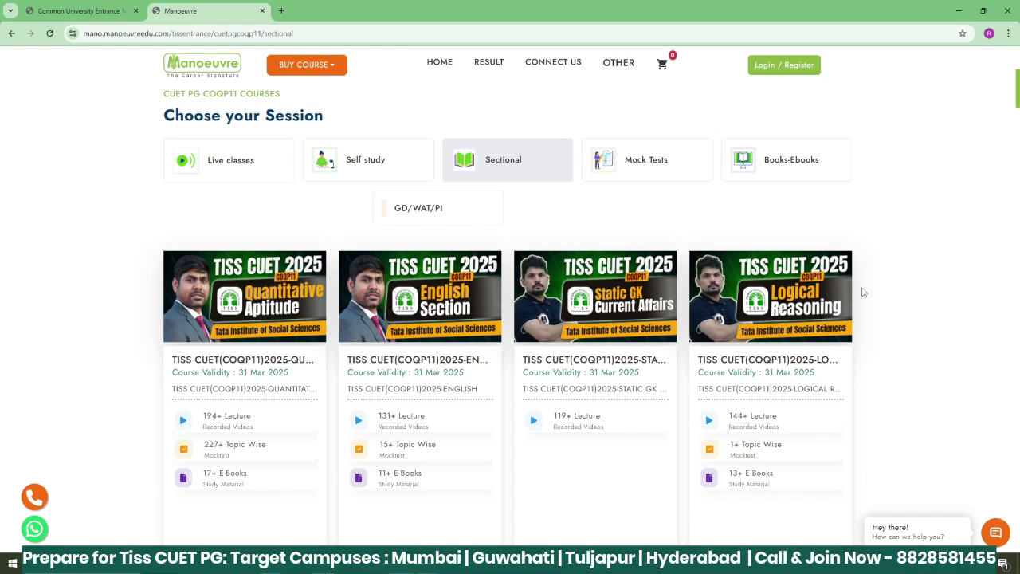
left_click(657, 163)
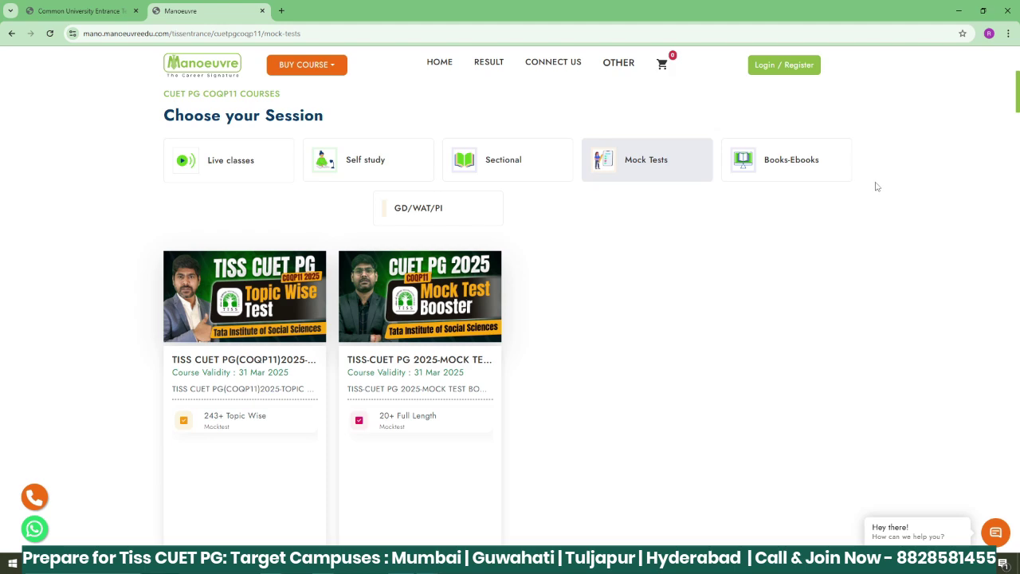
left_click(819, 169)
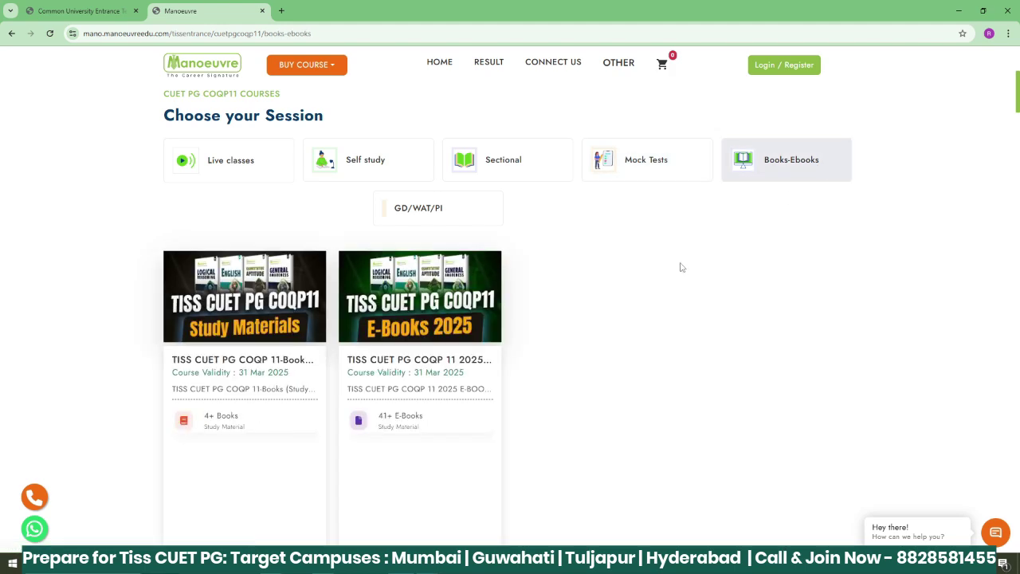
scroll(865, 237, "up", 1)
scroll(500, 138, "up", 1)
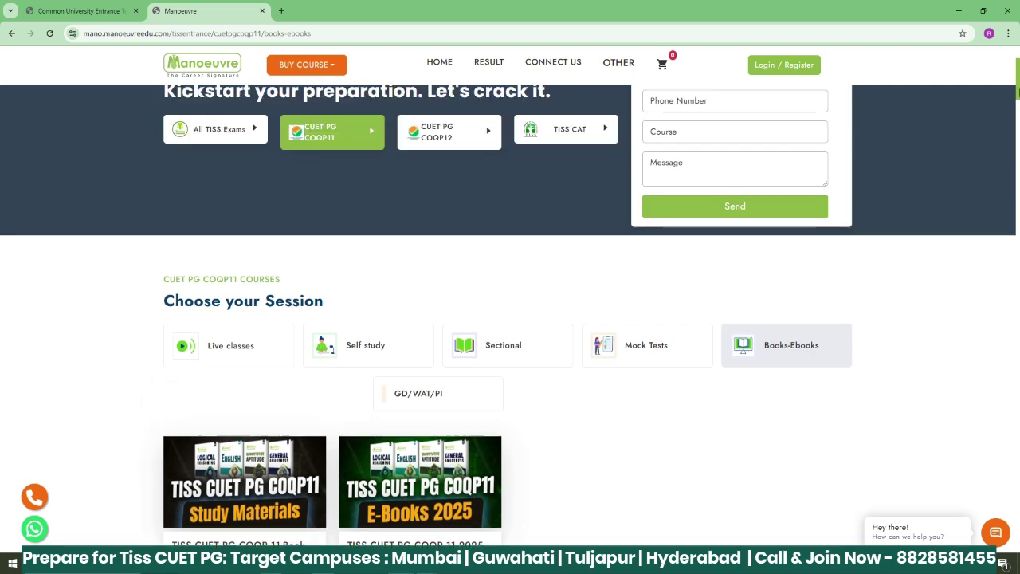
Show the CUET PG COQP12 courses and browse its Self study, Sectional, Mock Tests and Books-Ebooks tabs
left_click(481, 147)
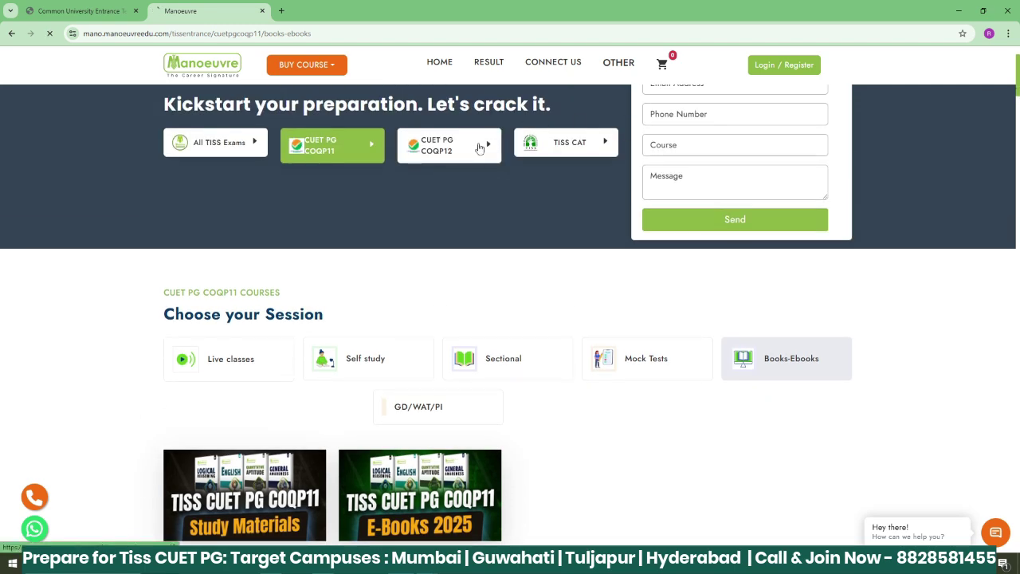
scroll(1015, 94, "down", 2)
scroll(1015, 94, "down", 3)
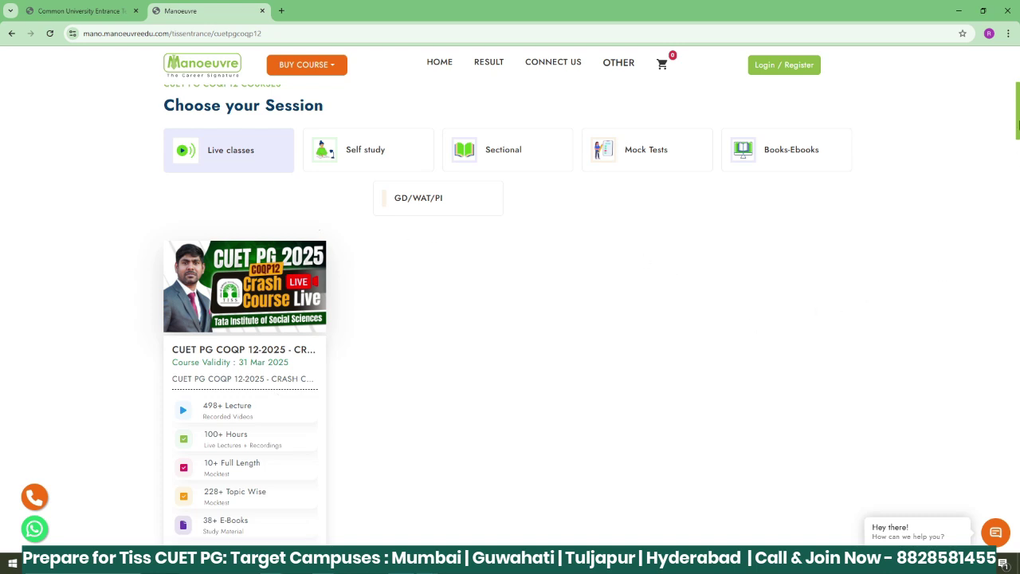
left_click(371, 150)
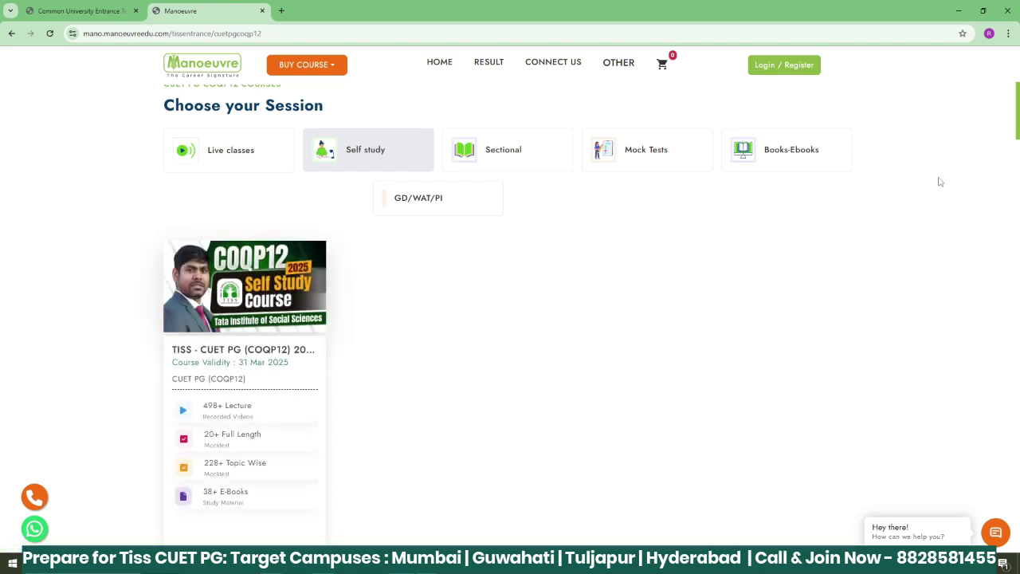
left_click(540, 158)
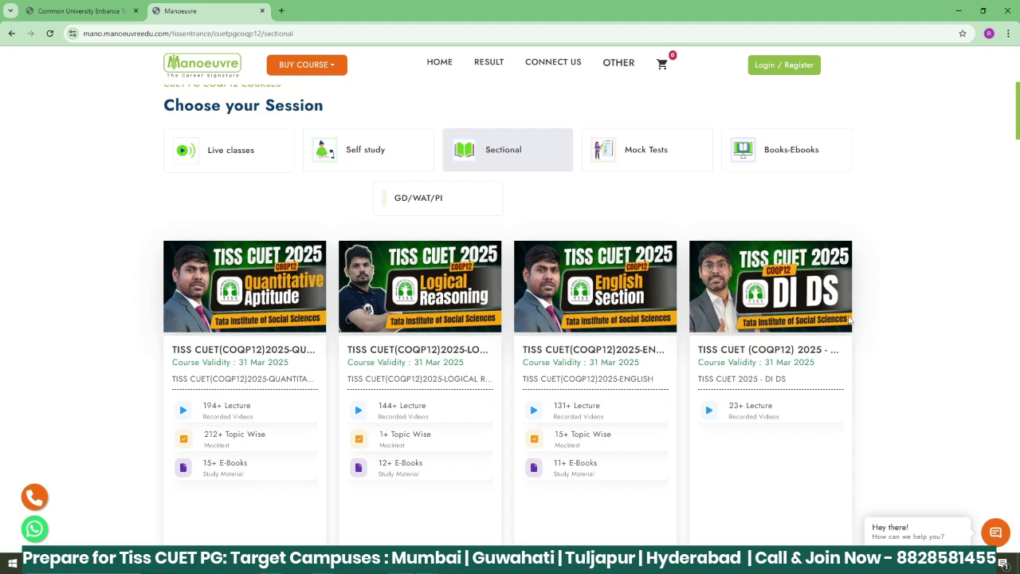
left_click(620, 159)
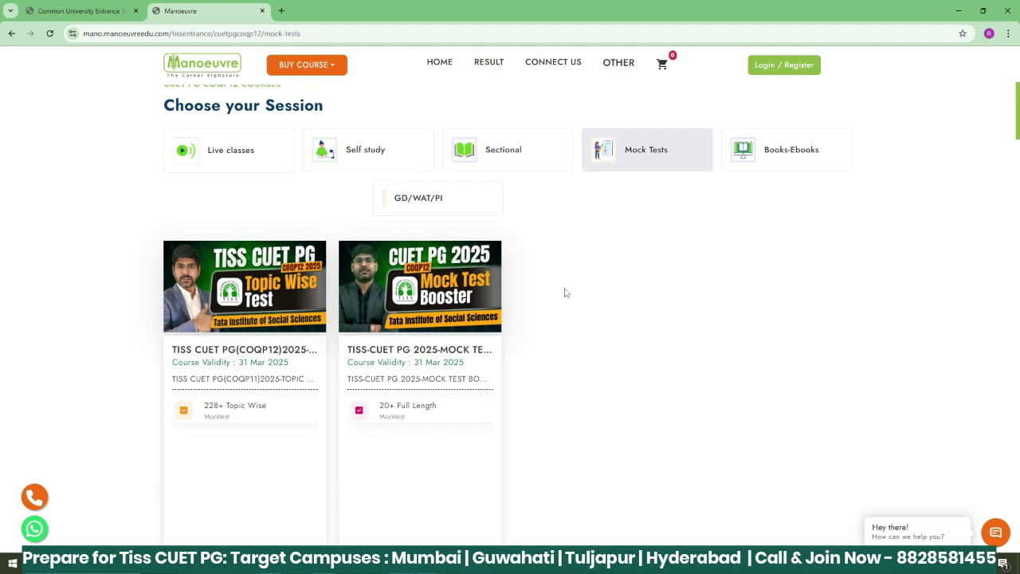
left_click(792, 159)
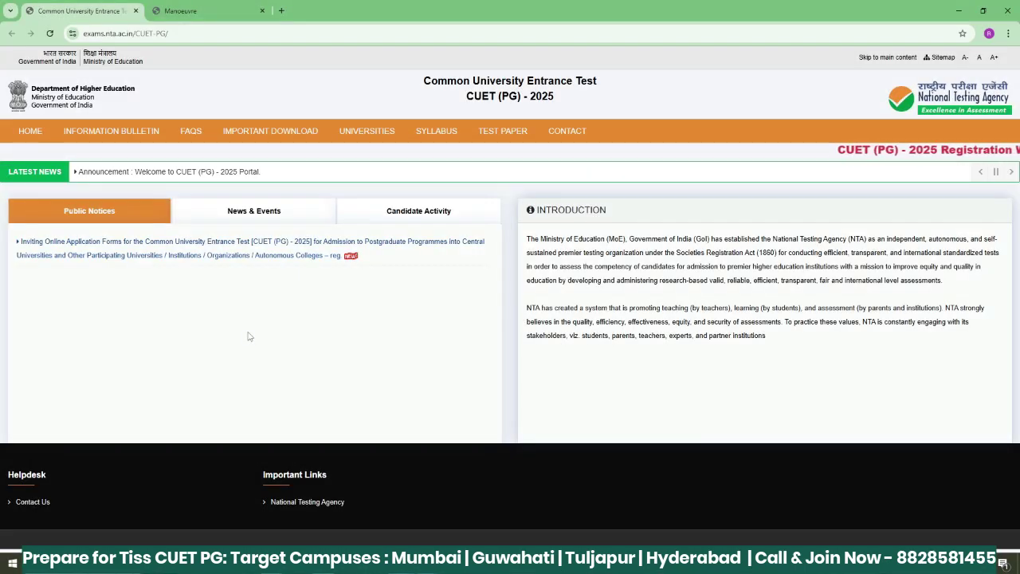
Review the QP code tables on page 14 of the CUET (PG) 2025 Information Bulletin, then return home
left_click(149, 129)
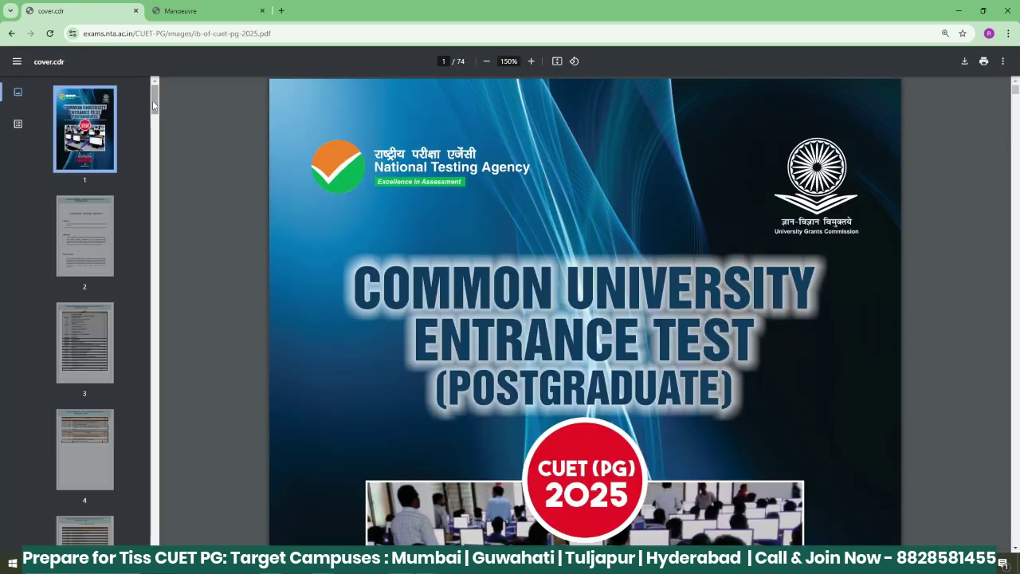
left_click_drag(155, 102, 156, 184)
left_click(101, 174)
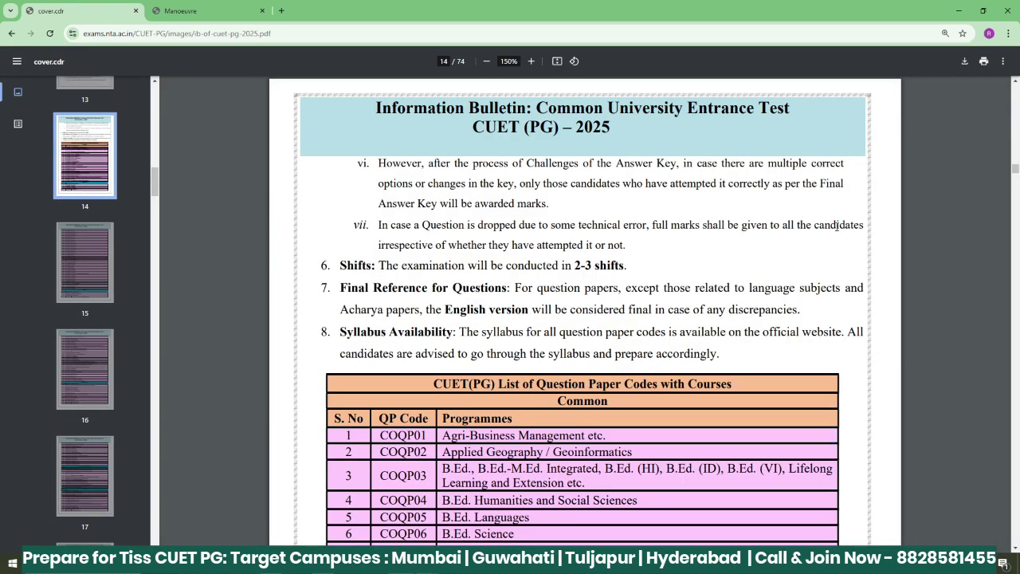
left_click_drag(1015, 169, 1017, 186)
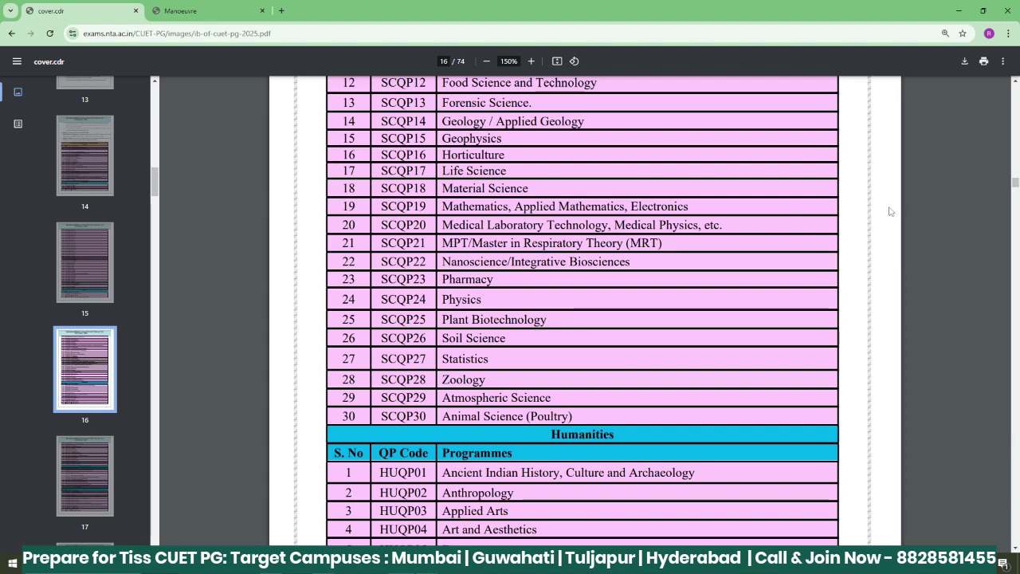
left_click_drag(1018, 193, 1015, 176)
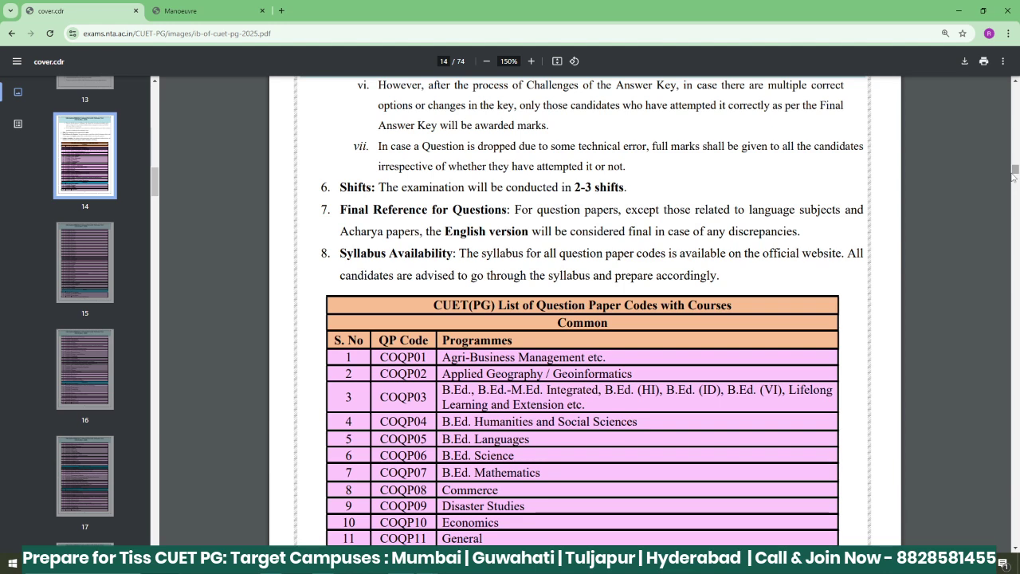
left_click(11, 33)
Open the CUET (PG) application portal and start registering as a new candidate
left_click(184, 173)
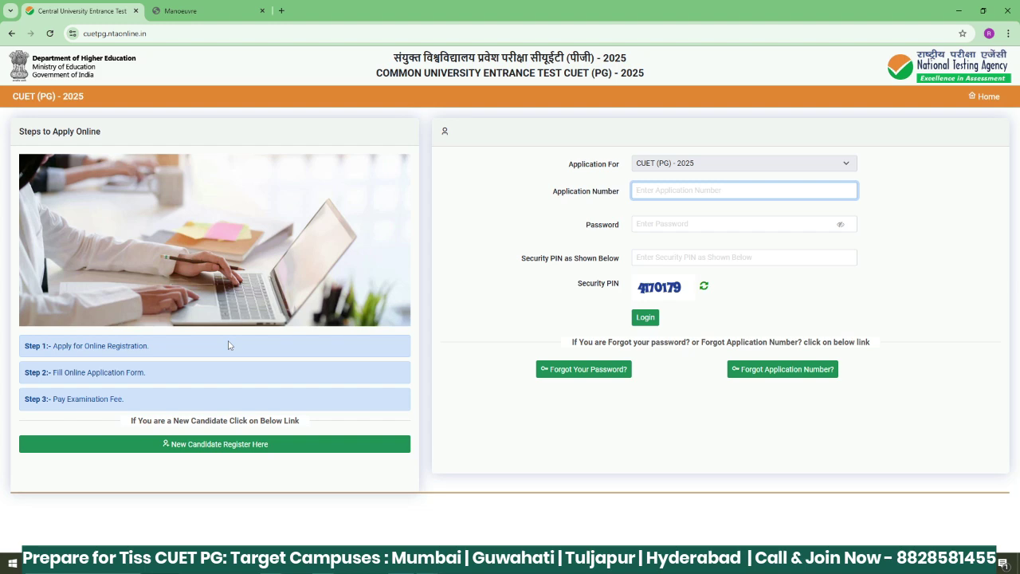
left_click(235, 453)
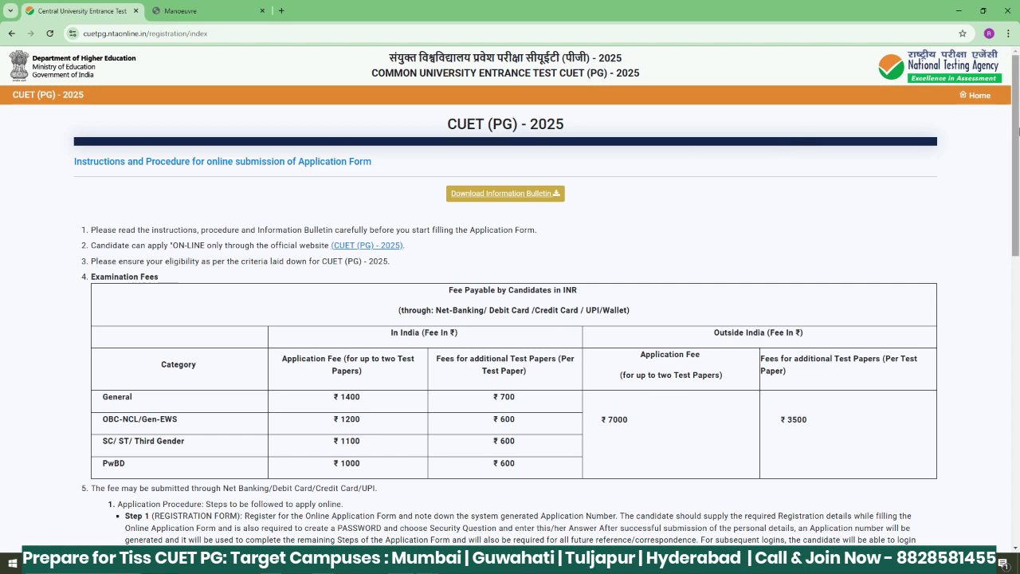
left_click_drag(1017, 129, 1018, 172)
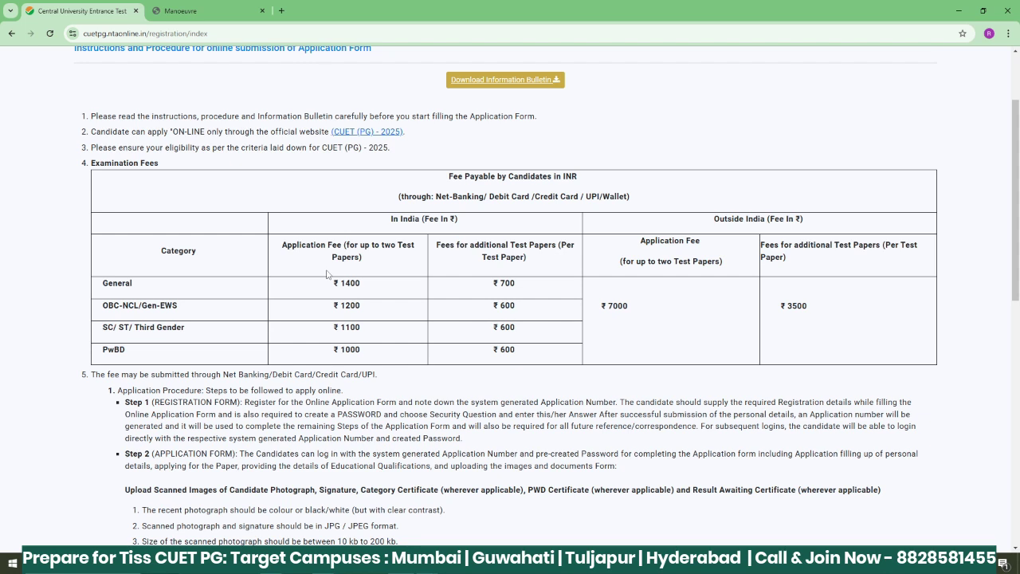
Review the fee table, marking the ₹1400, ₹700 and ₹600 fees, and read the remaining instructions
left_click_drag(339, 284, 356, 284)
left_click(363, 285)
left_click_drag(516, 284, 487, 289)
left_click(525, 290)
left_click_drag(524, 306, 478, 307)
left_click(505, 325)
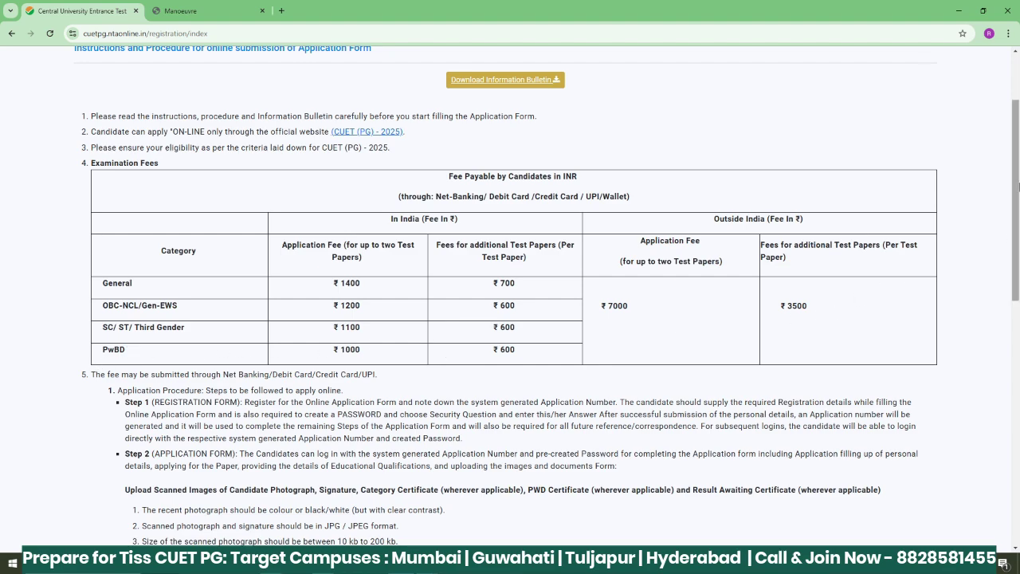
left_click_drag(1019, 186, 999, 362)
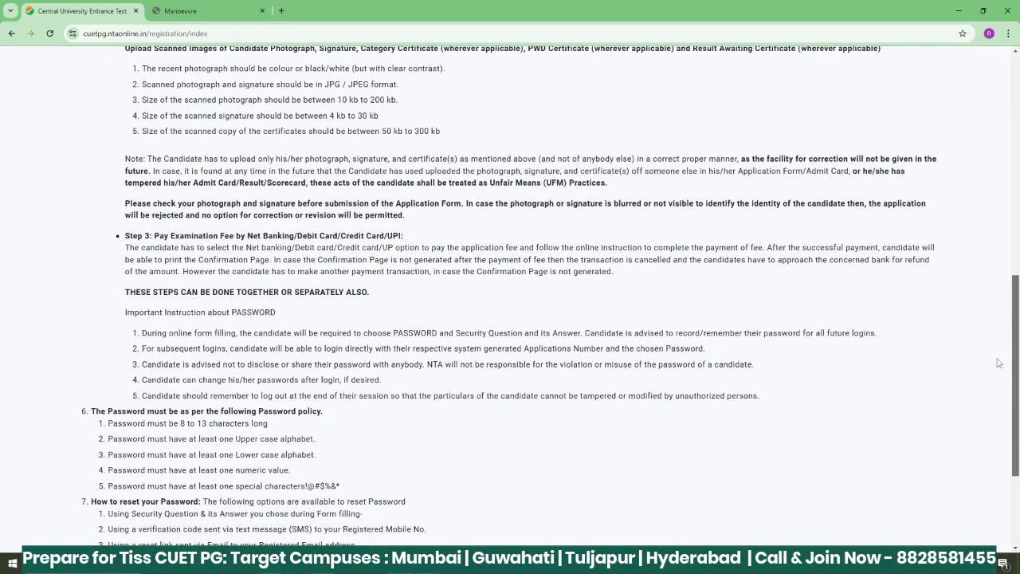
scroll(999, 363, "down", 3)
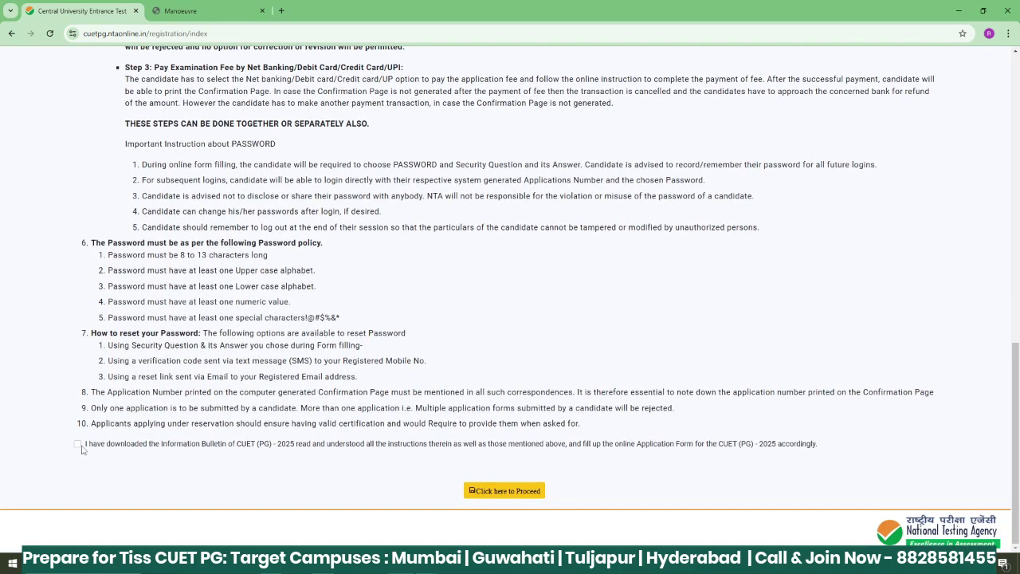
left_click(78, 444)
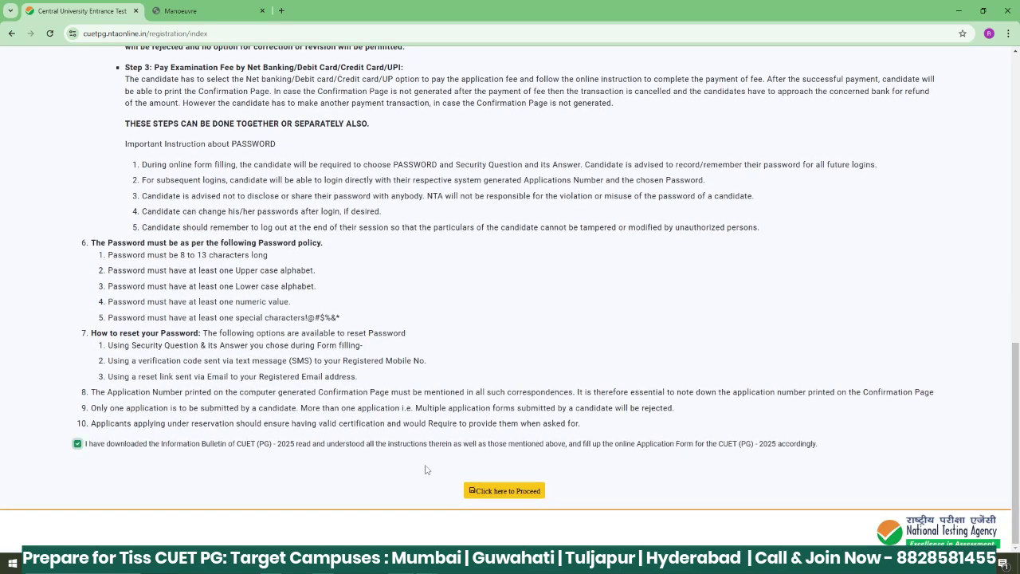
left_click(494, 490)
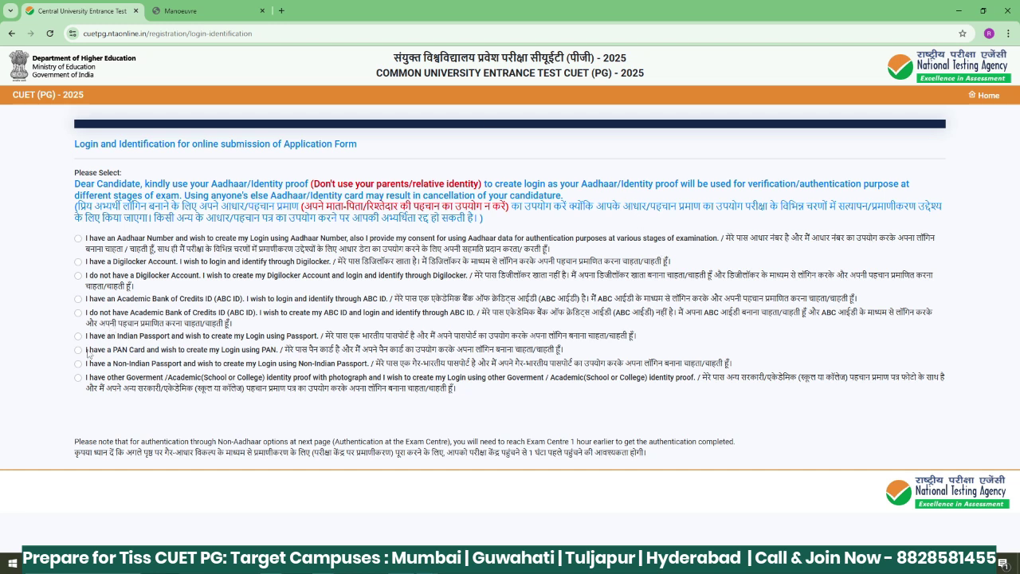
Choose PAN Card as the login identification and look over the blank registration form
left_click(77, 350)
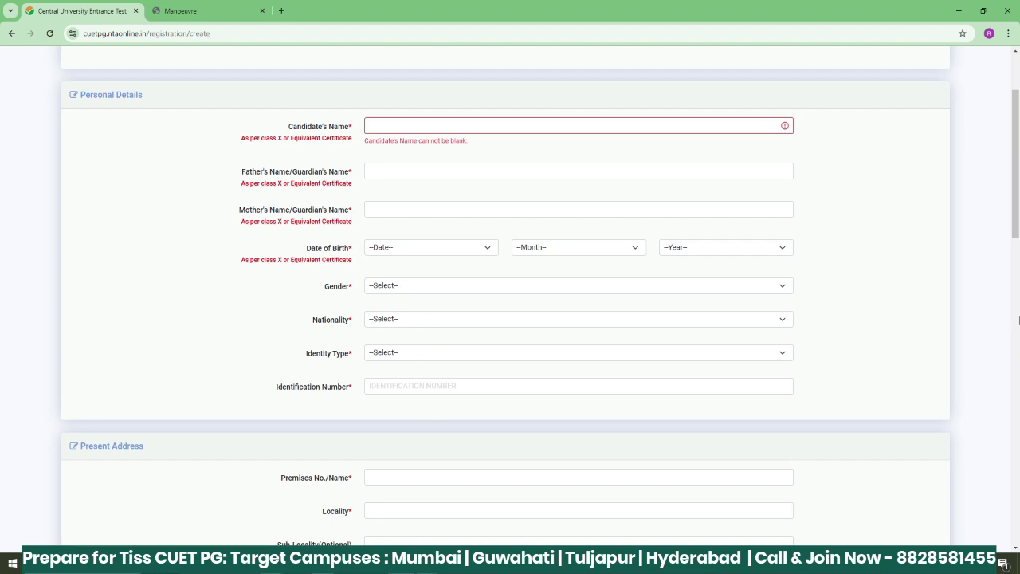
left_click_drag(1013, 204, 1012, 411)
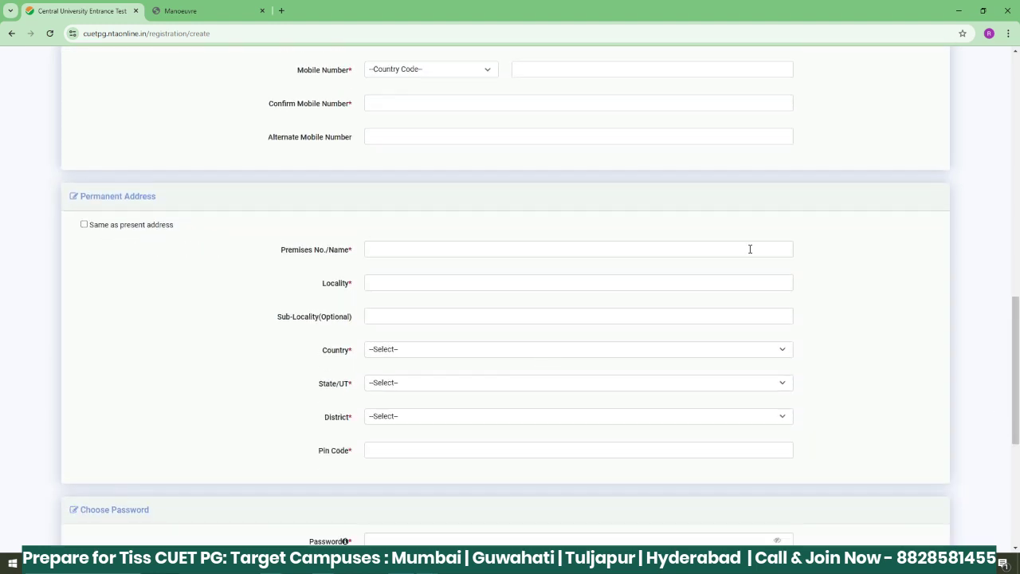
left_click_drag(1015, 350, 1017, 211)
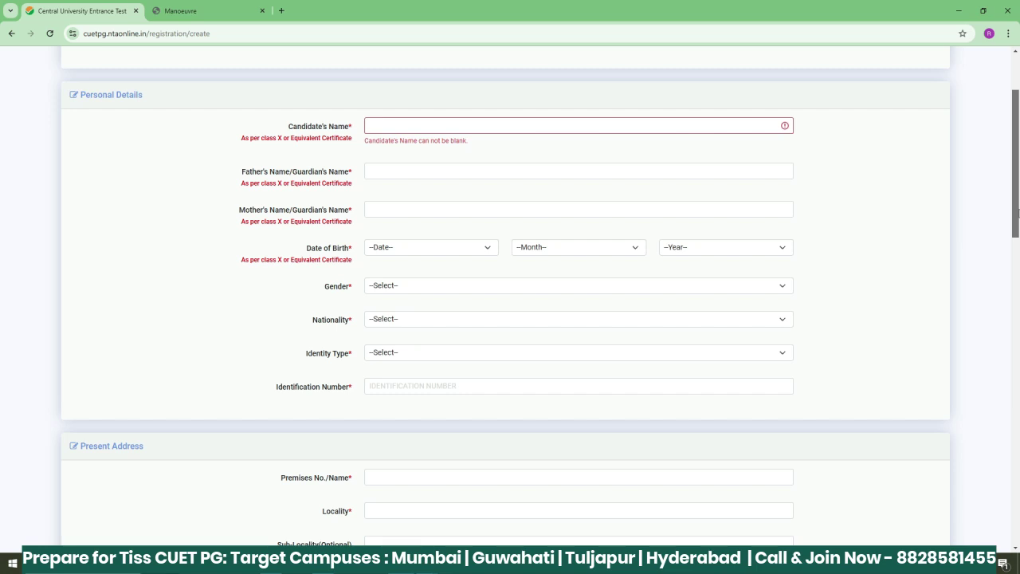
Set gender MALE, nationality INDIAN, identity type Election Card, and enter the card number
left_click(424, 348)
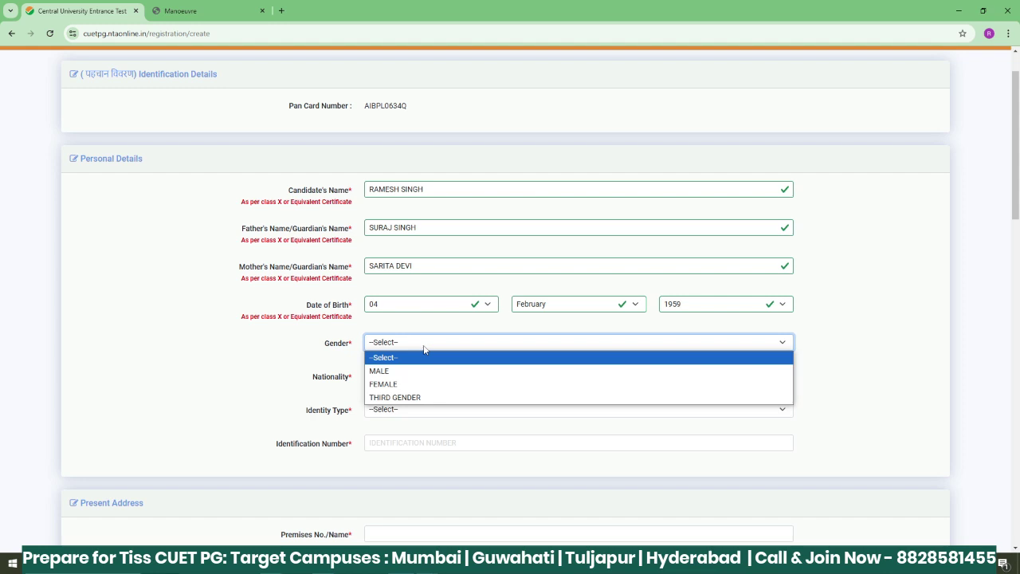
left_click(421, 371)
left_click_drag(1017, 177, 1016, 211)
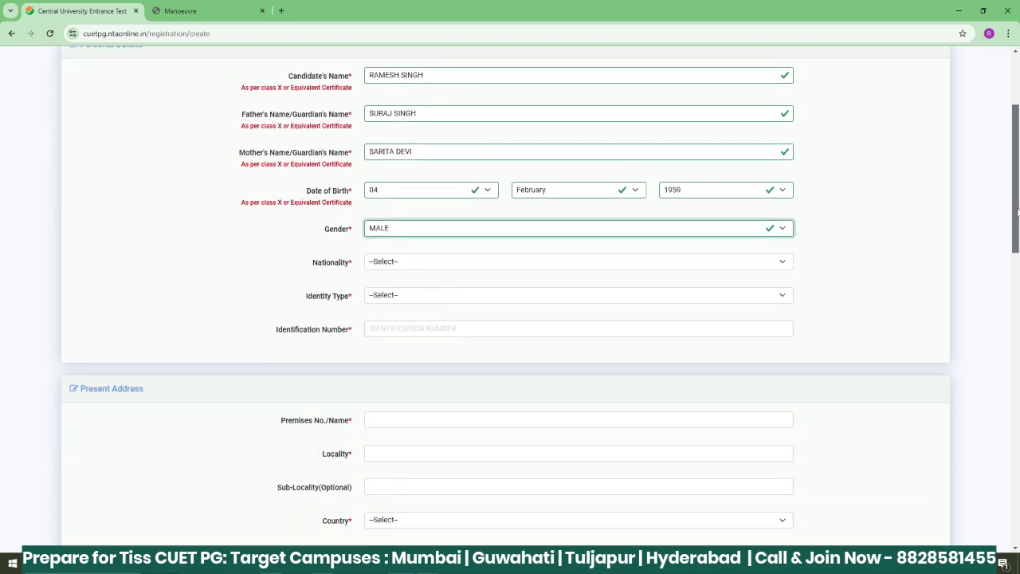
left_click(470, 271)
left_click(458, 294)
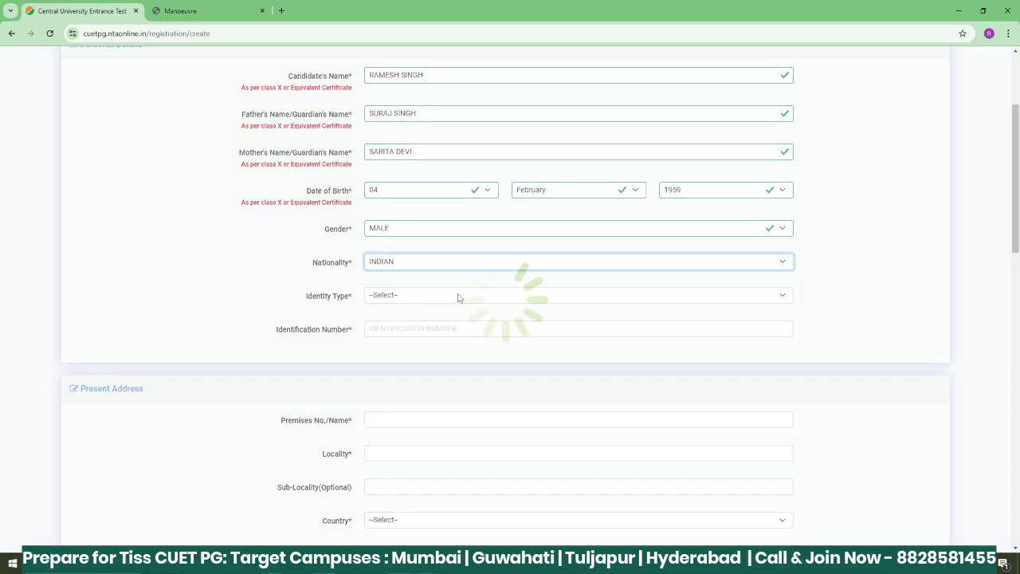
left_click(432, 297)
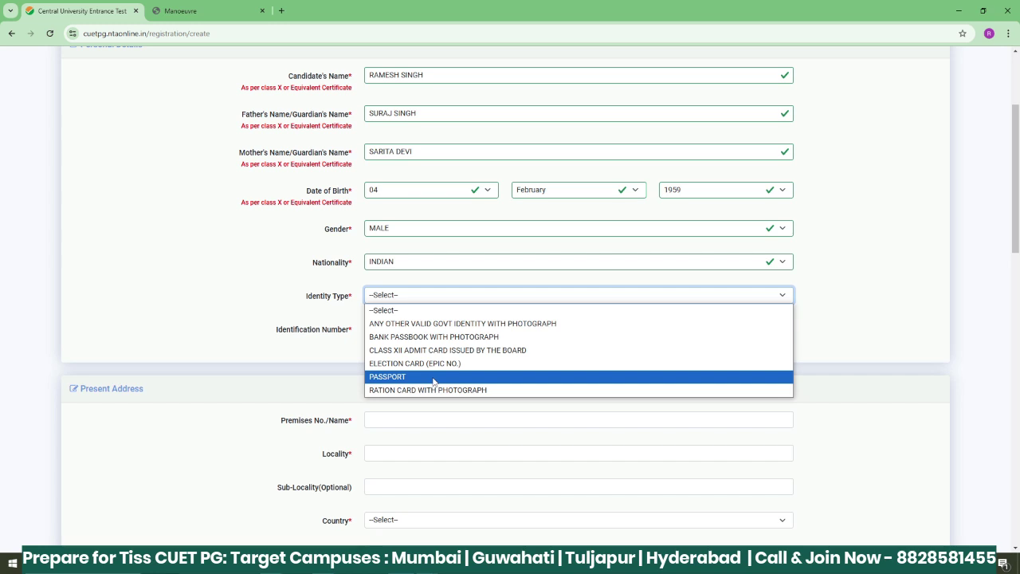
left_click(433, 364)
left_click(437, 328)
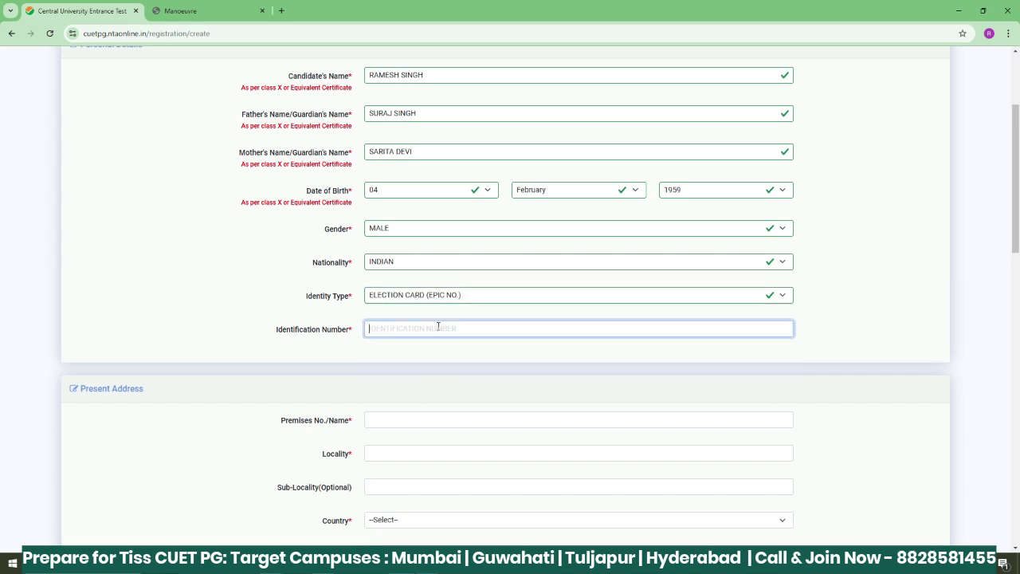
left_click(422, 388)
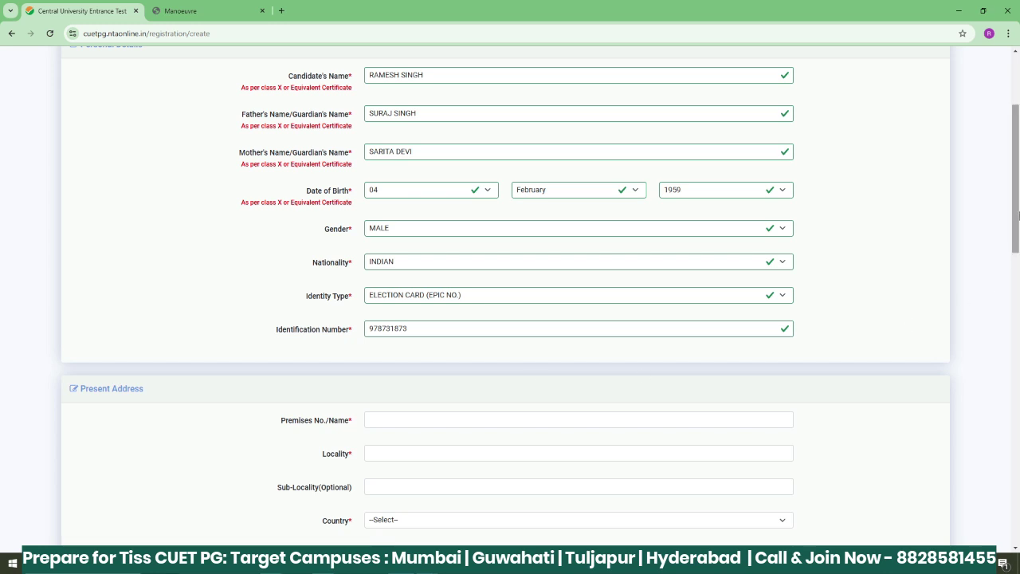
Enter the present address premises and locality
scroll(1017, 260, "down", 2)
left_click(562, 246)
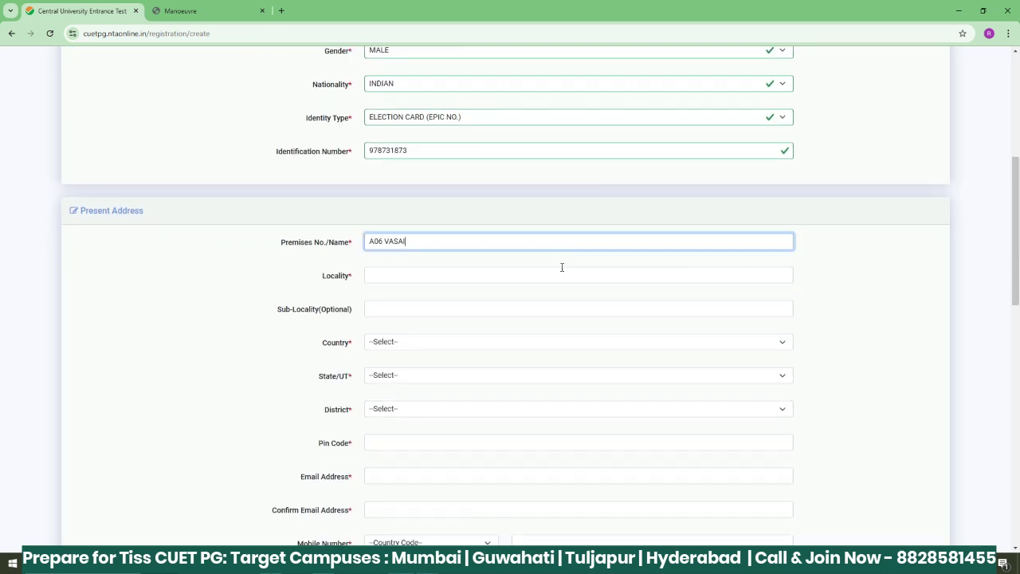
left_click(562, 269)
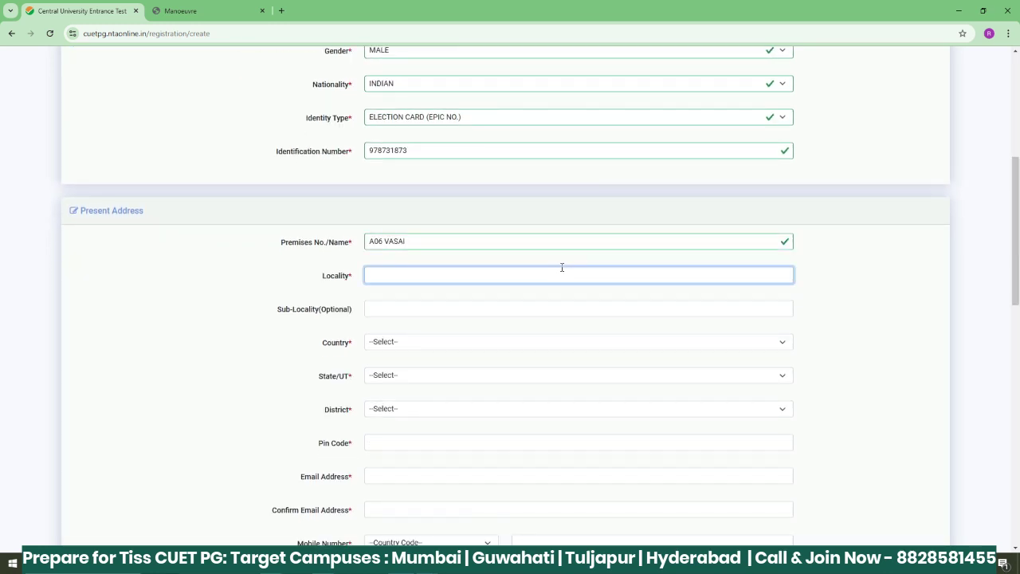
type("URBAN")
key("Tab")
key("Tab")
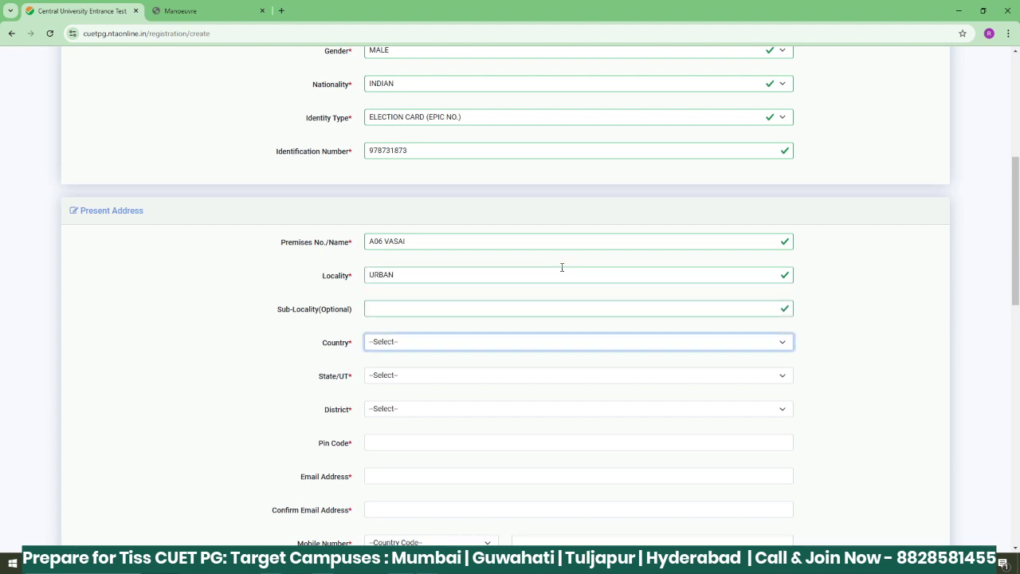
Set the present address country to INDIA and state to MAHARASHTRA, then enter district and pin code
key("alt+Down")
type("india")
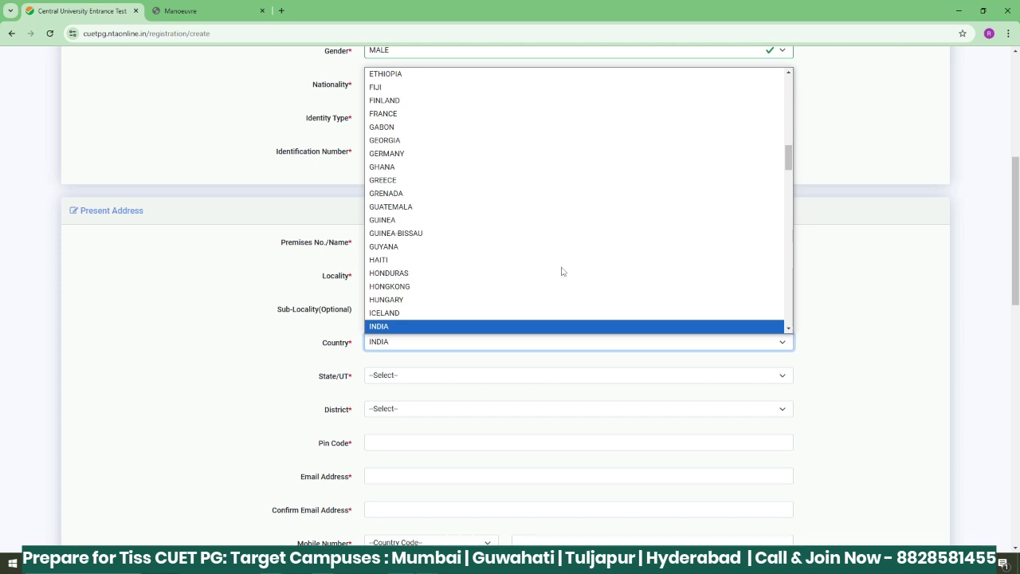
key("Return")
key("Tab")
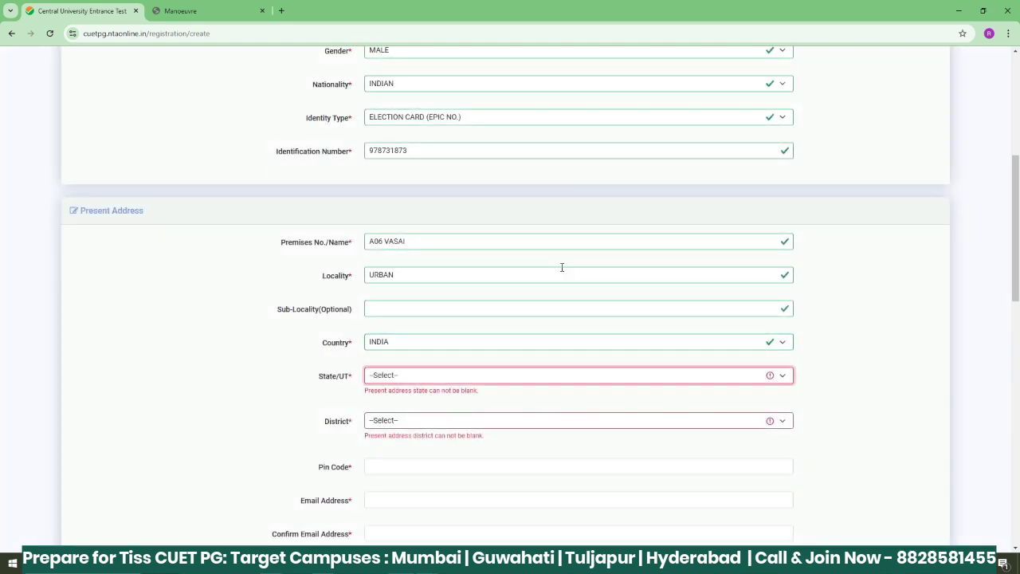
key("alt+Down")
type("maharashtra")
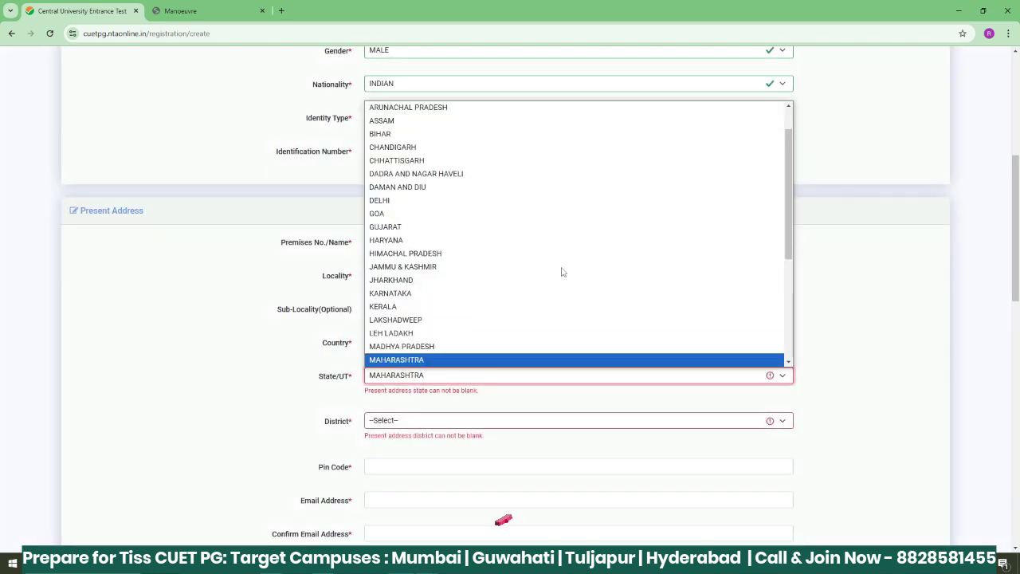
key("Return")
key("Tab")
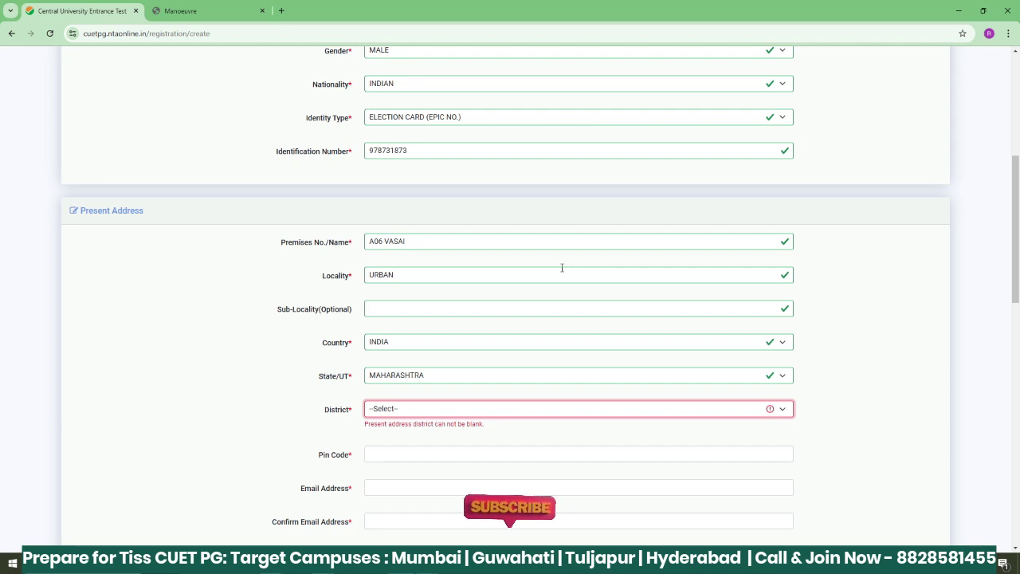
type("palghar")
key("Tab")
type("401209")
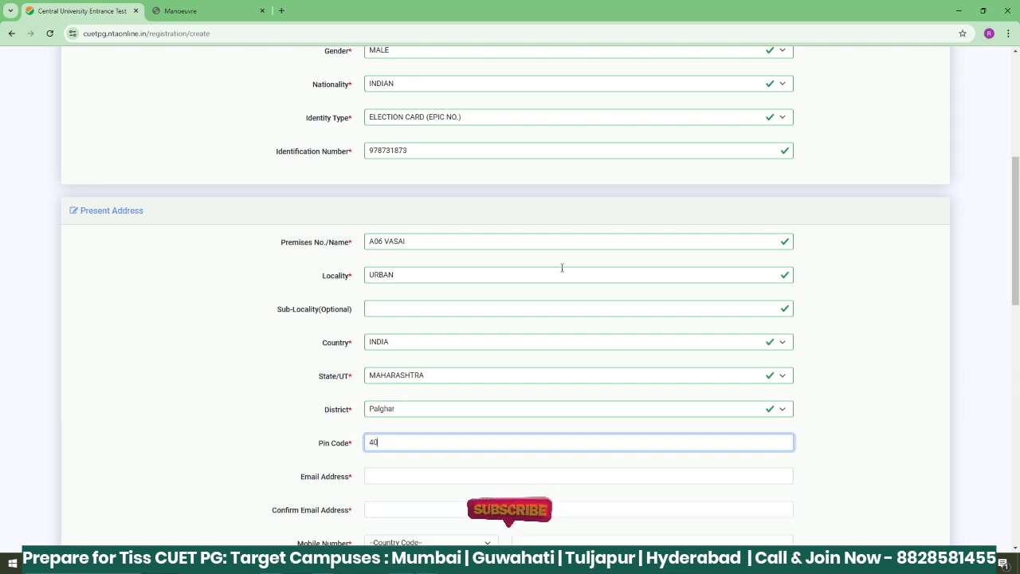
key("Tab")
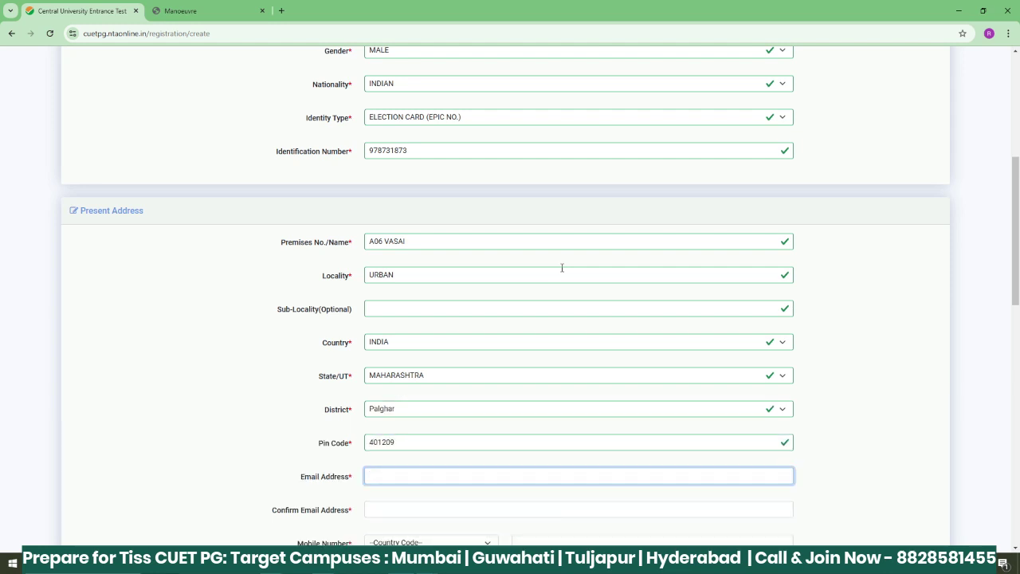
left_click_drag(1017, 197, 1018, 260)
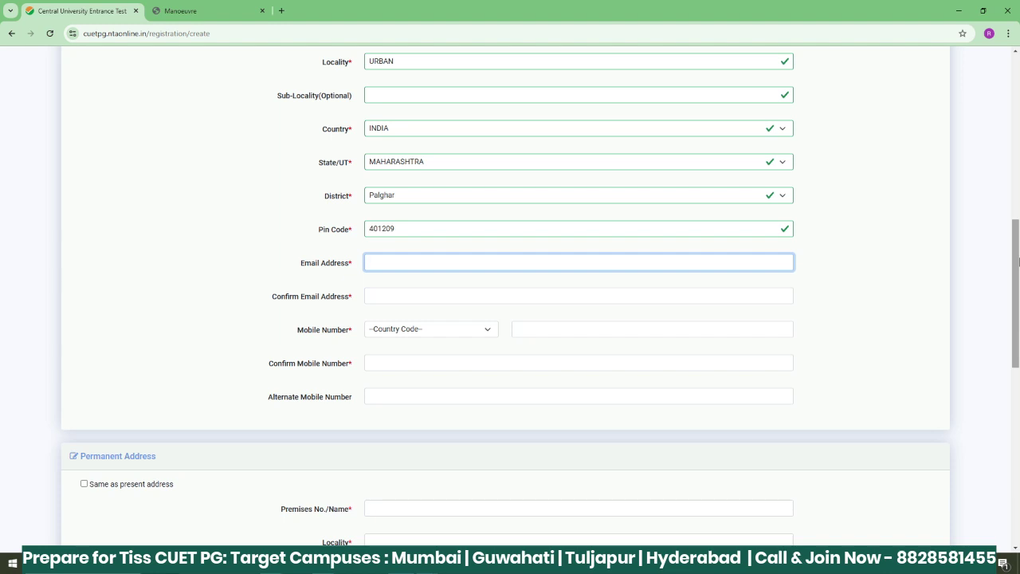
left_click(983, 289)
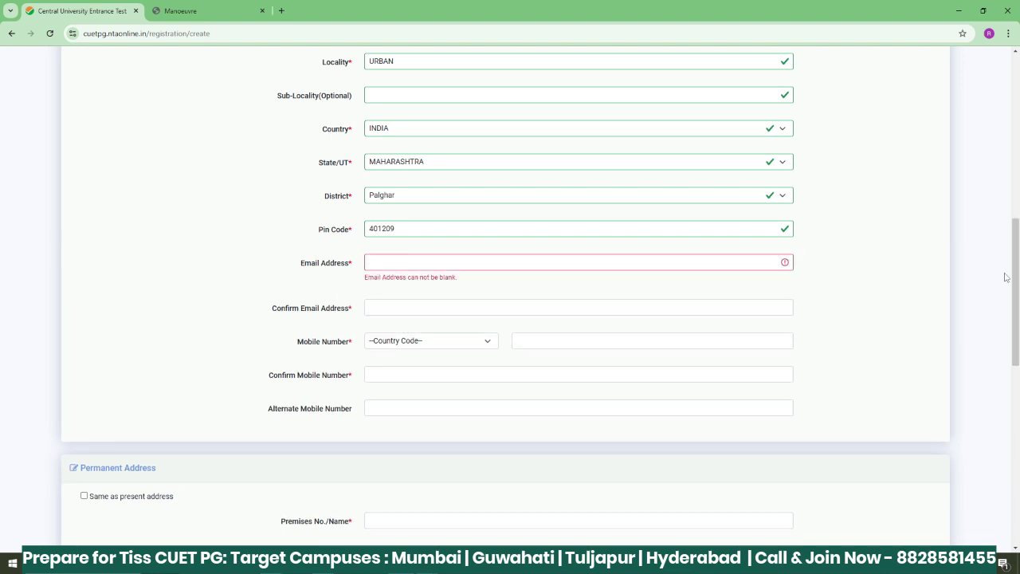
left_click_drag(1017, 258, 1017, 361)
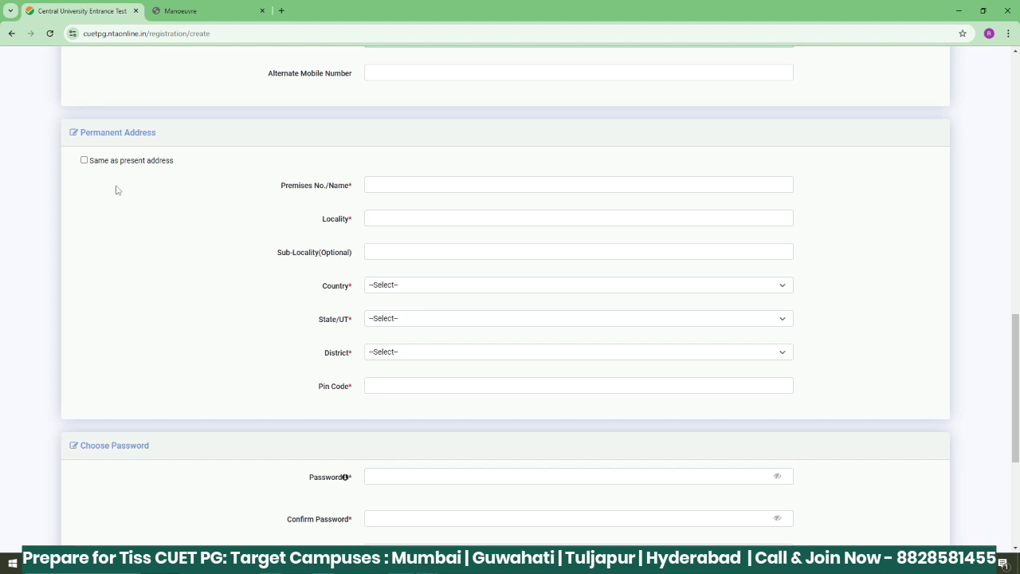
Copy the present address to permanent, set the password, and answer the neighbour's pet name security question
left_click(84, 161)
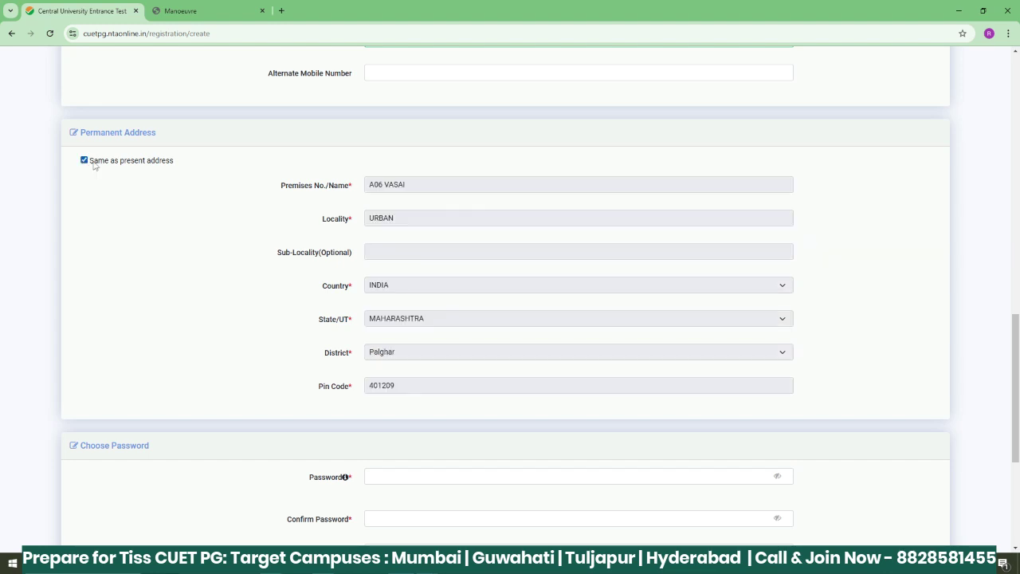
left_click_drag(1015, 331, 1015, 390)
left_click(543, 271)
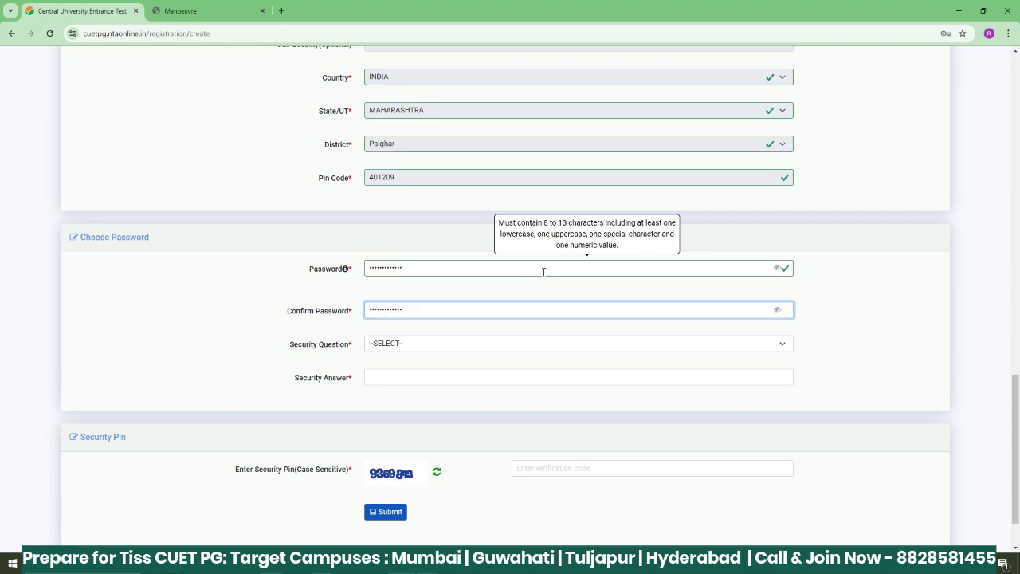
left_click(515, 343)
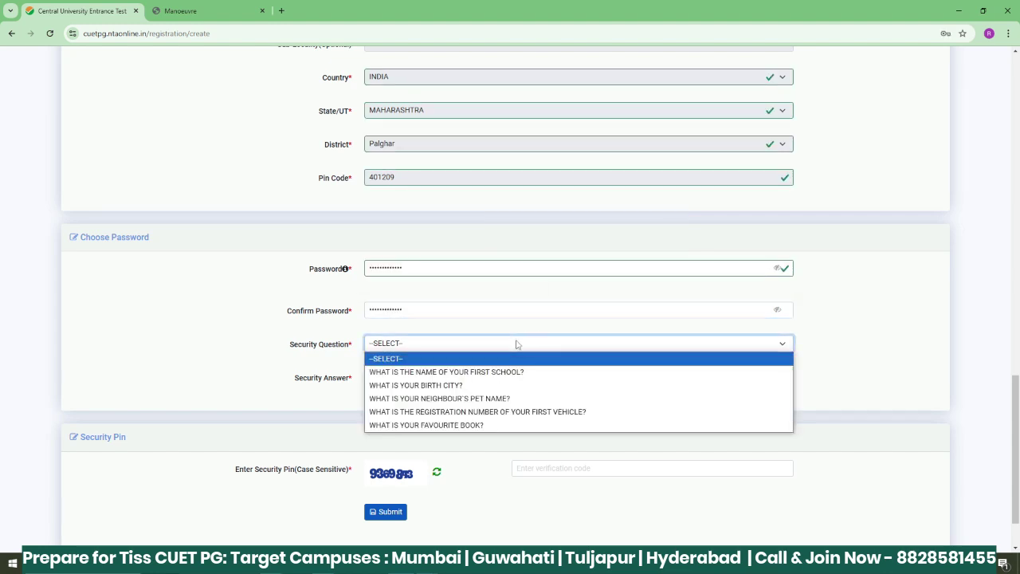
left_click(490, 398)
left_click(494, 377)
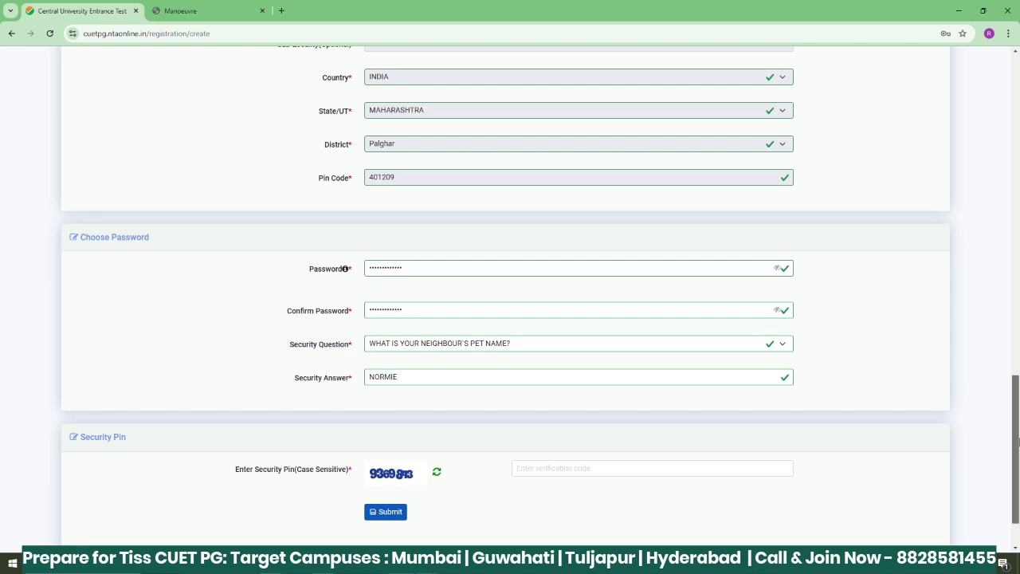
Enter the security pin and submit the registration details for preview
scroll(807, 474, "down", 2)
left_click(582, 407)
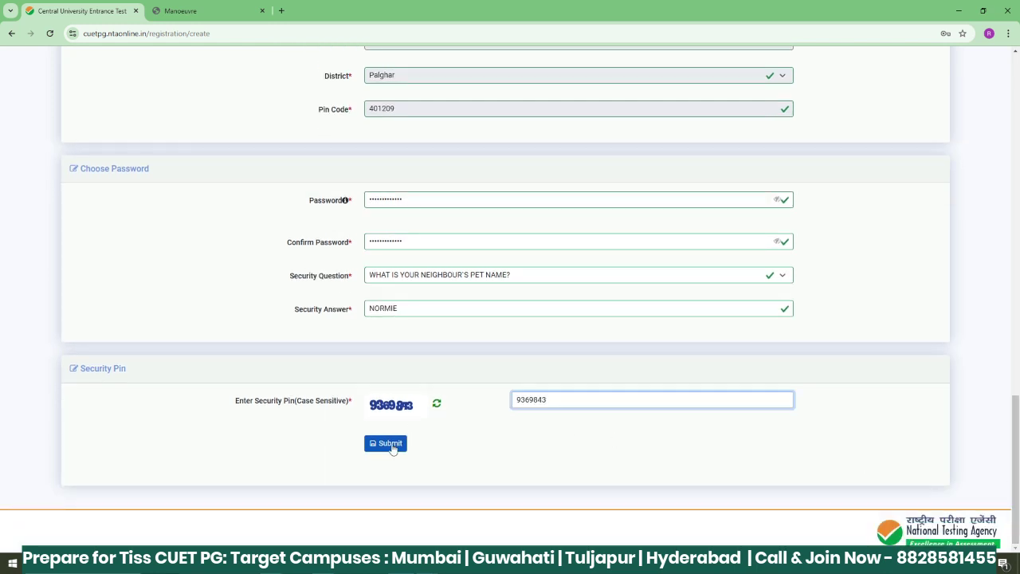
left_click(391, 443)
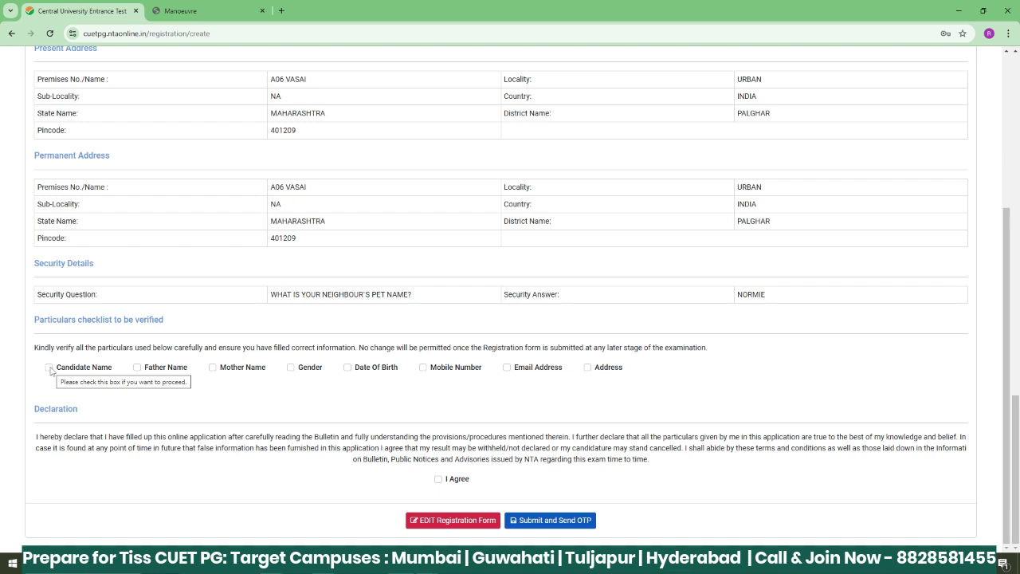
Tick all eight particulars, from Candidate Name to Address, plus I Agree, then submit to send the OTP
left_click(48, 367)
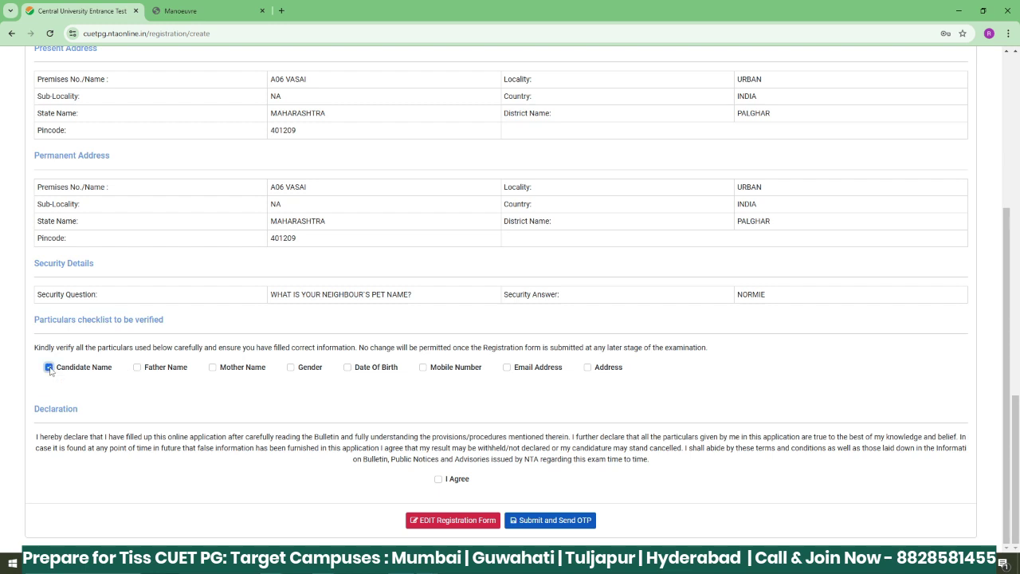
left_click(151, 371)
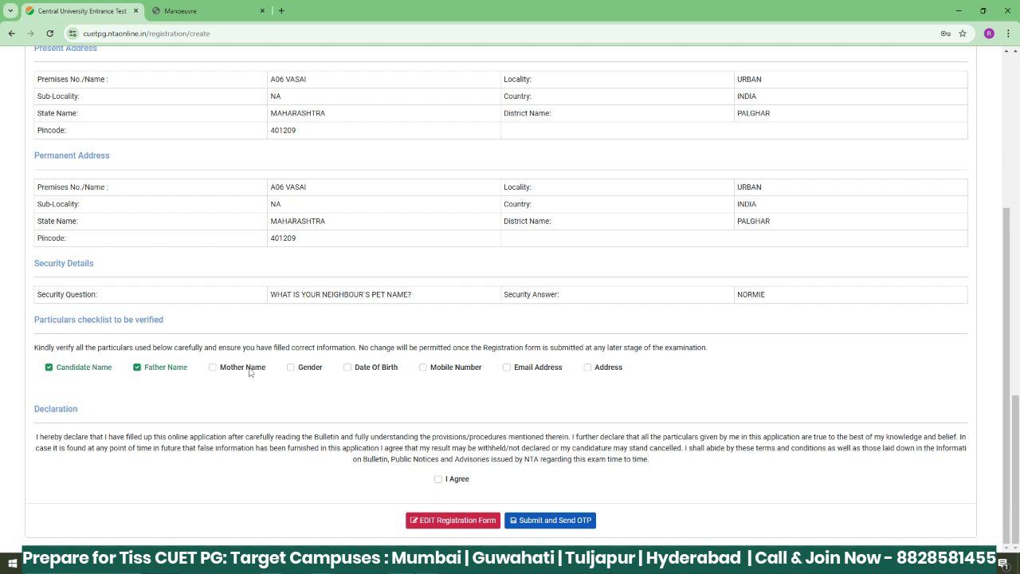
left_click(213, 368)
left_click(291, 368)
left_click(348, 367)
left_click(423, 368)
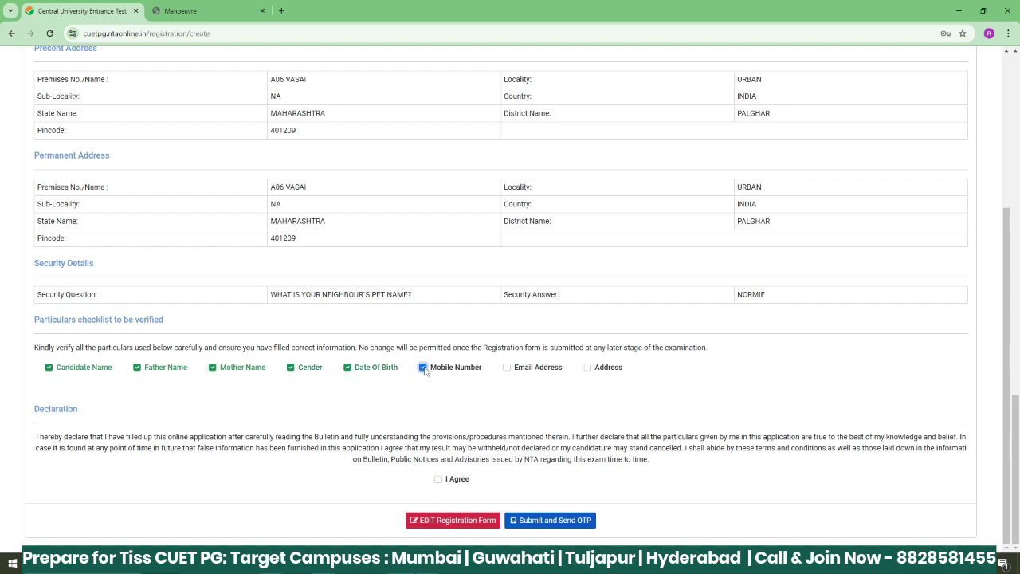
left_click(506, 368)
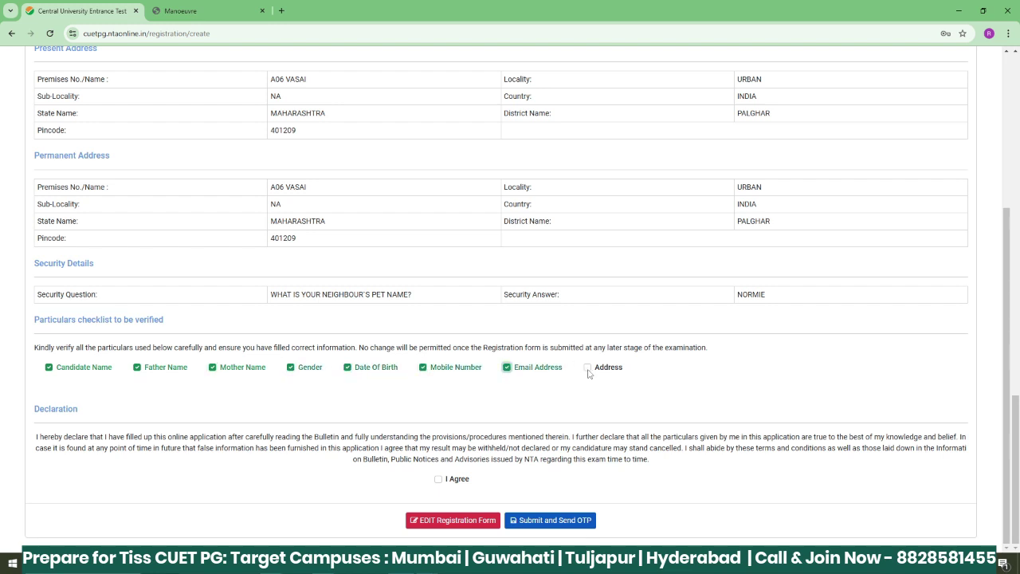
left_click(587, 367)
left_click(439, 479)
left_click(552, 520)
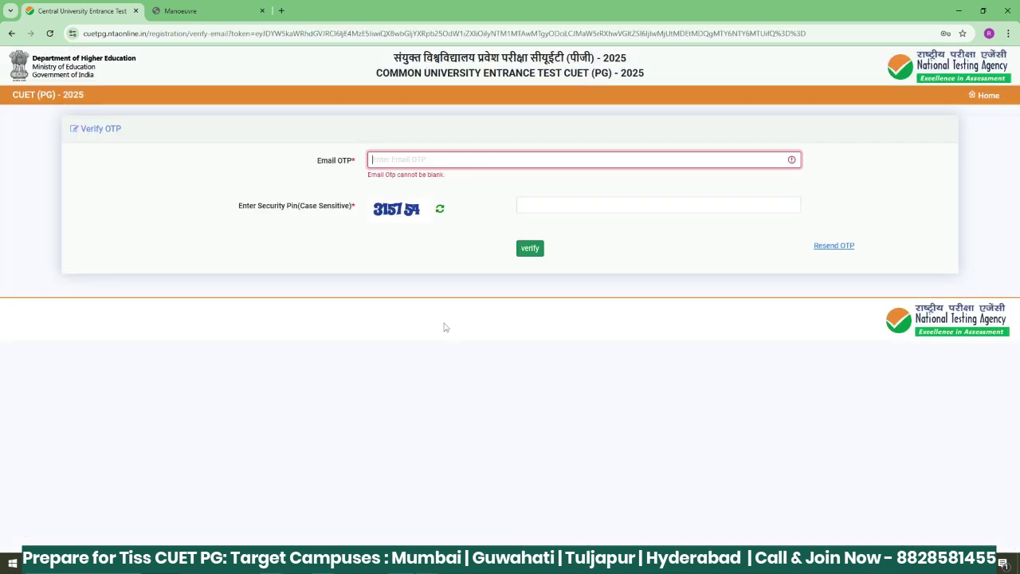
Verify the registration with the email OTP and security pin, then dismiss the confirmation
left_click(580, 193)
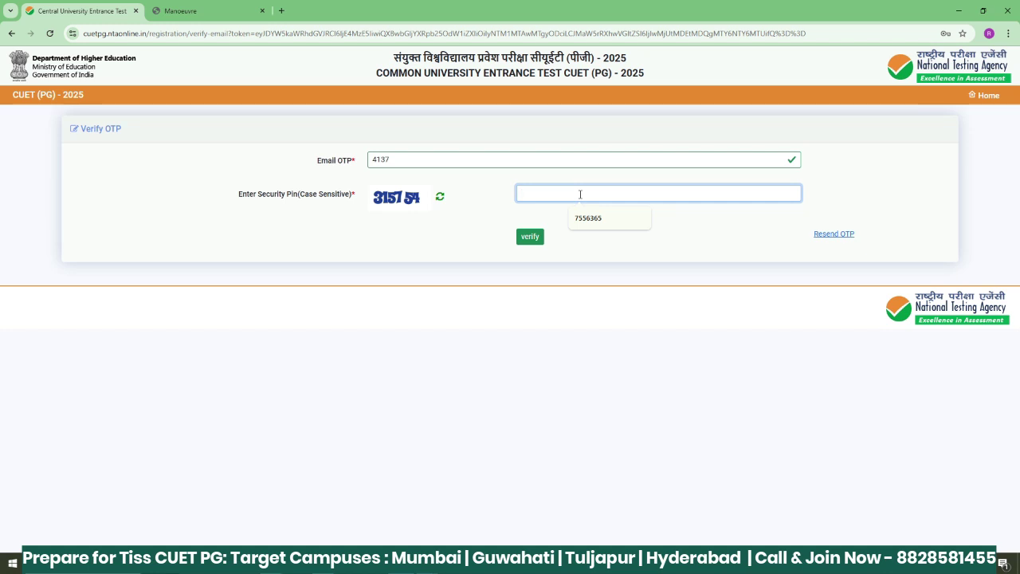
left_click(530, 237)
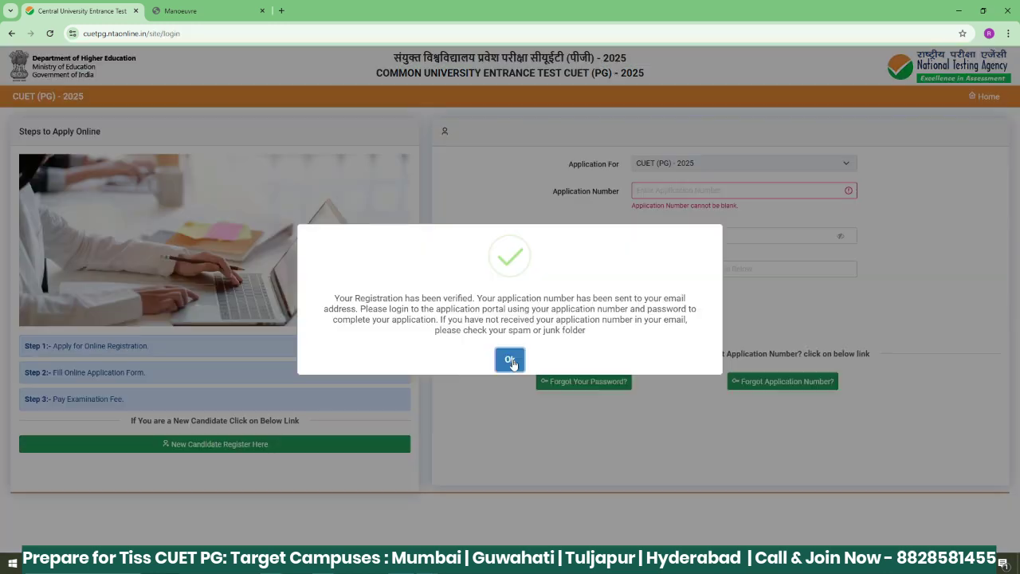
left_click(508, 358)
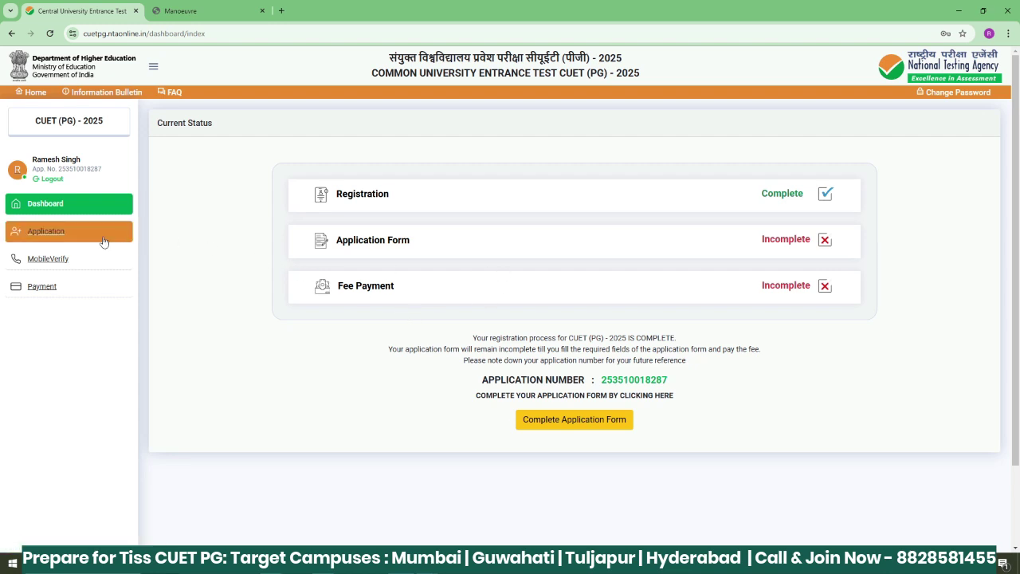
Open Contact Details under Application, enter the captcha, accept the declaration, and Save & Next
left_click(50, 232)
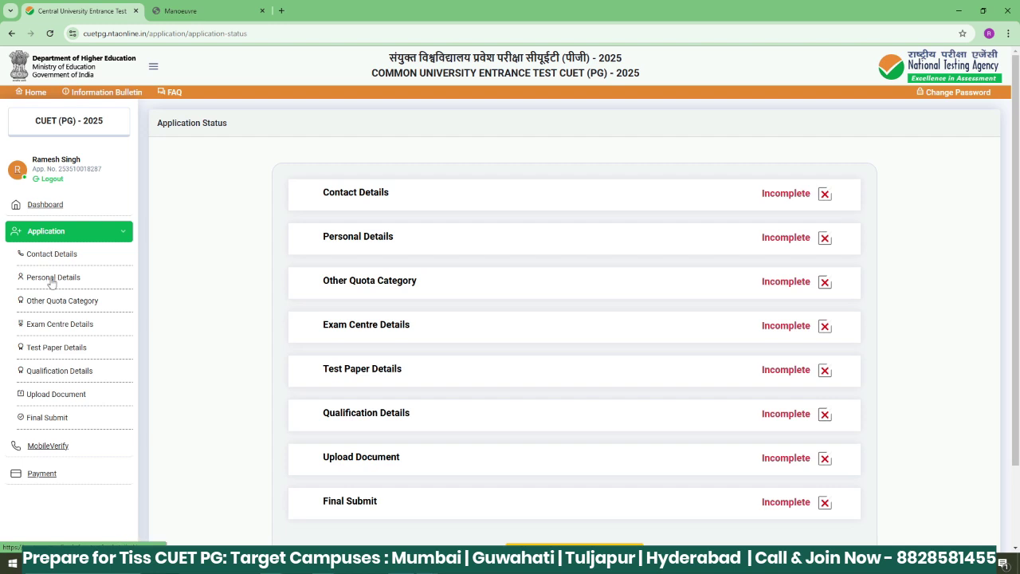
left_click(51, 254)
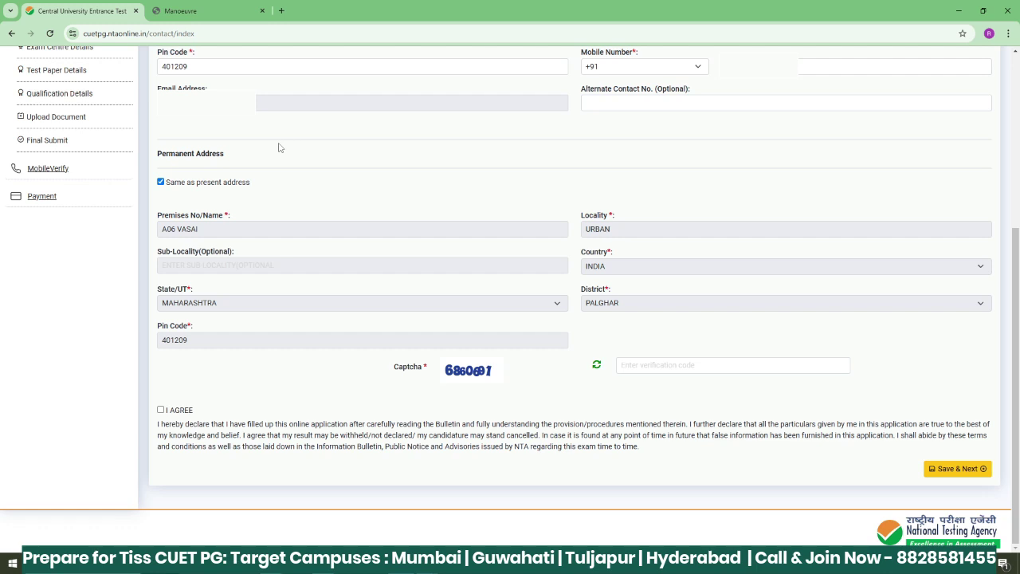
left_click(666, 363)
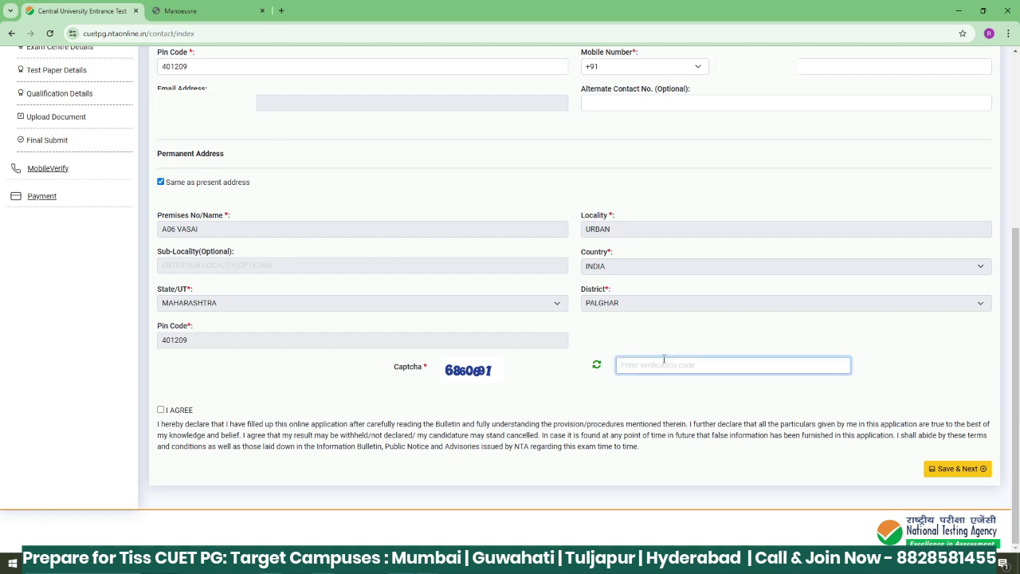
type("6860691")
key("Tab")
key("space")
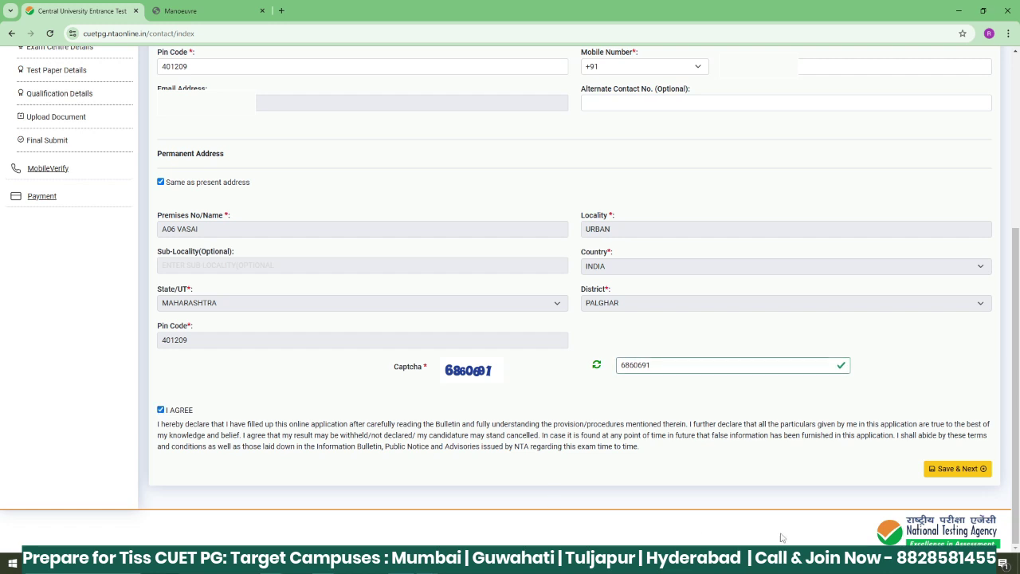
left_click(960, 471)
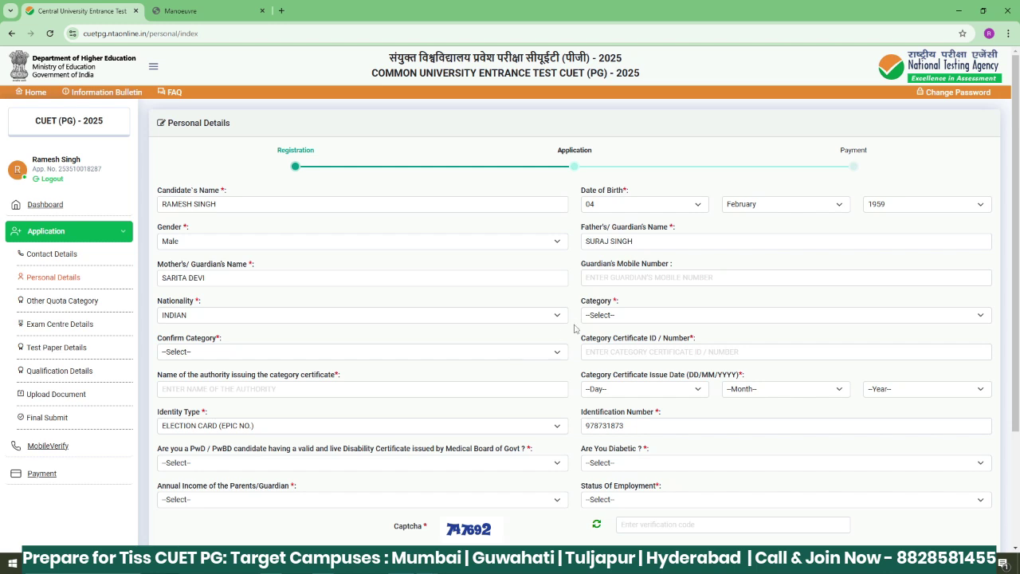
Set Category and Confirm Category to GENERAL and answer No to the disability question
left_click(602, 319)
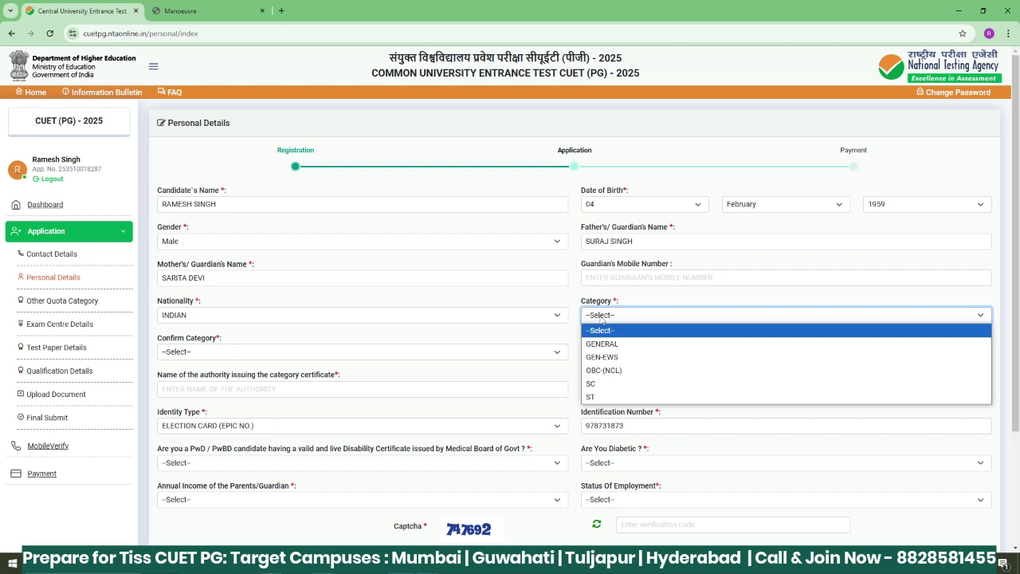
left_click(616, 344)
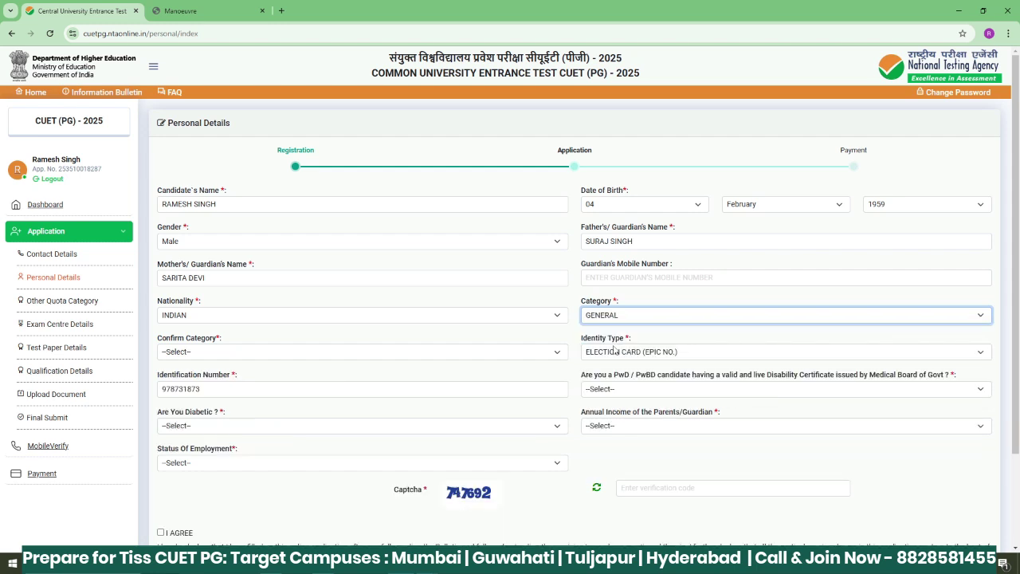
left_click(303, 355)
left_click(295, 375)
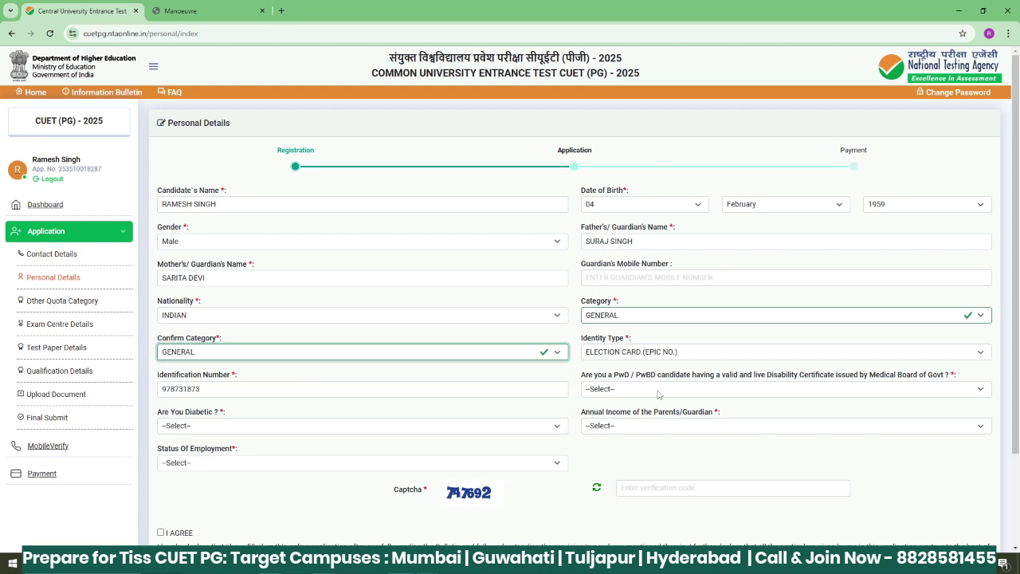
left_click(658, 390)
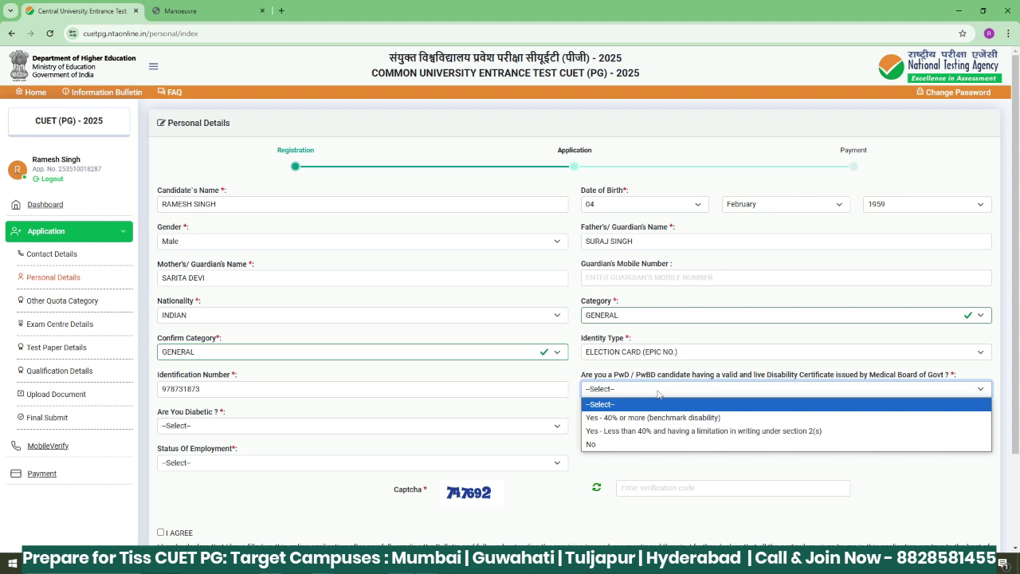
left_click(646, 440)
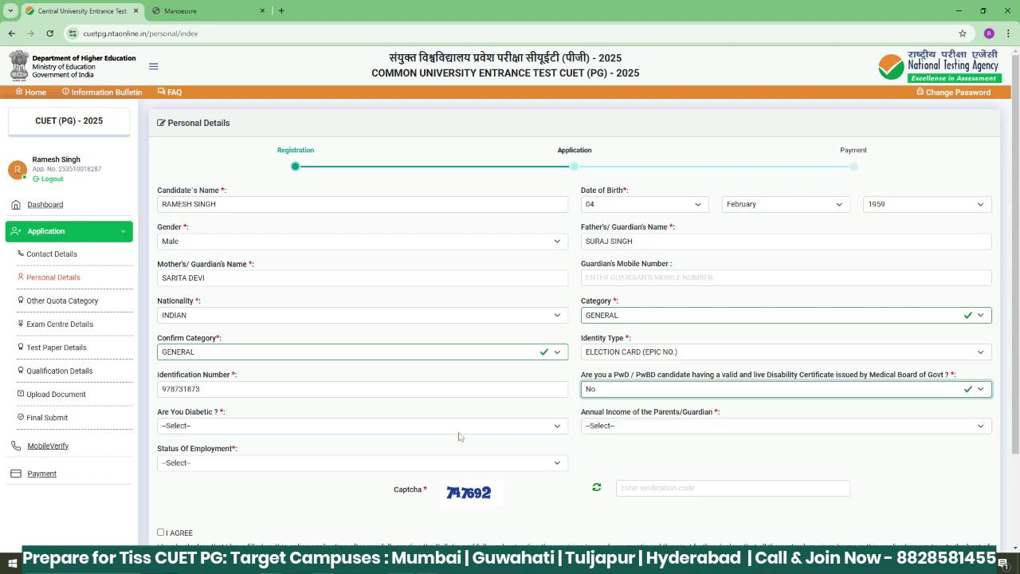
Answer No to diabetic, set parents' income to 200001 - 300000, and employment status to Employed
left_click(378, 427)
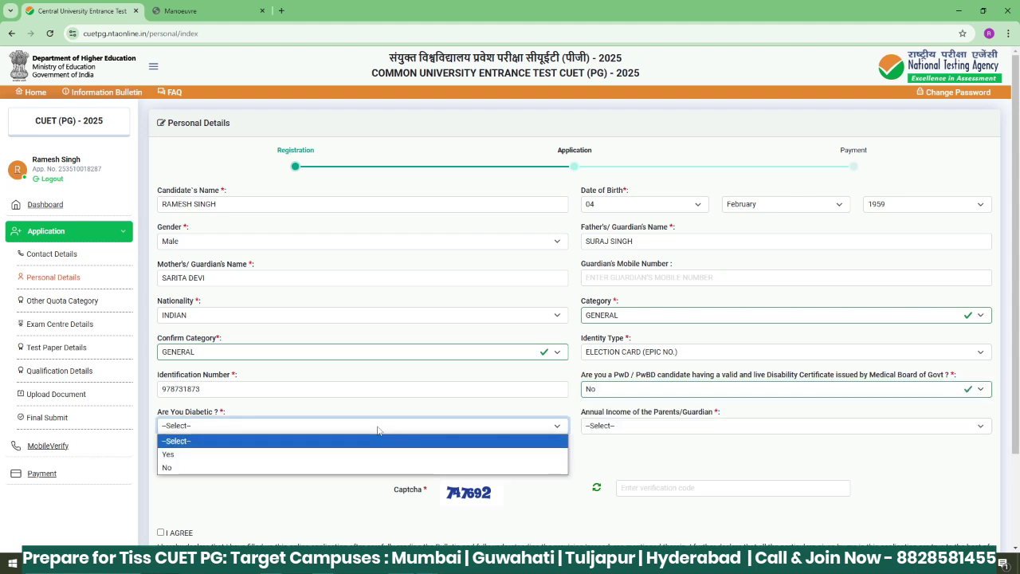
left_click(351, 467)
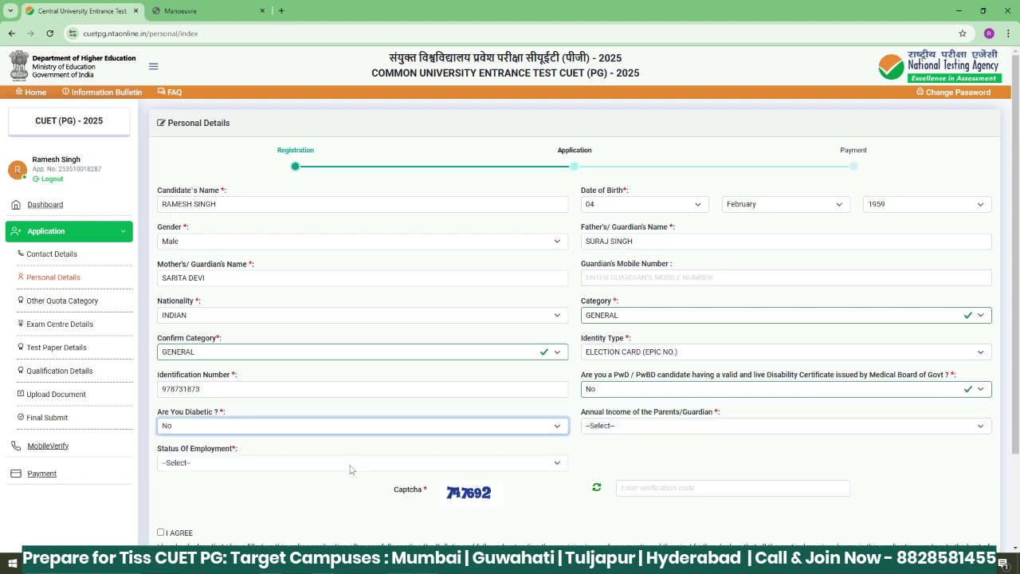
left_click(728, 423)
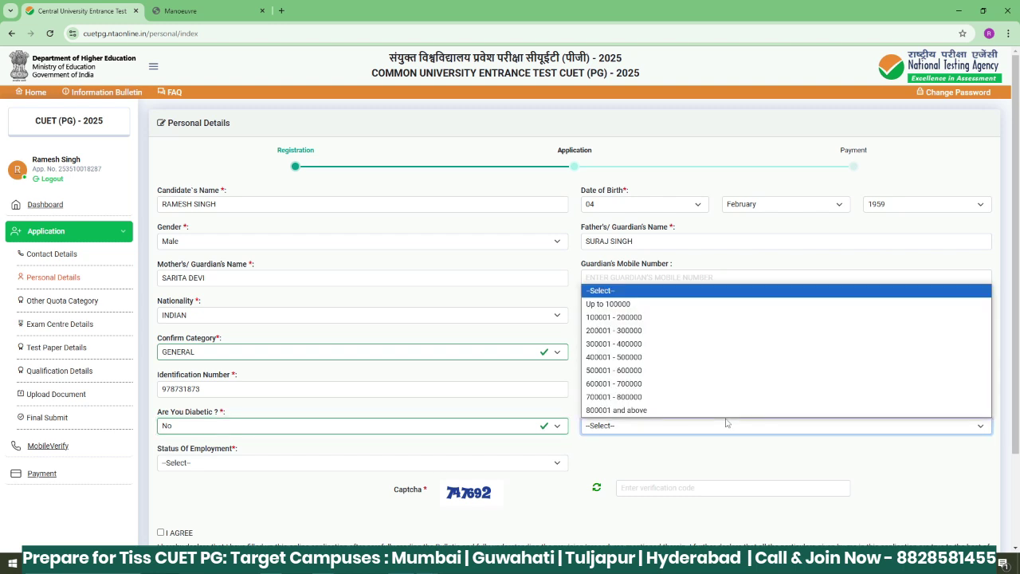
left_click(674, 331)
left_click(317, 465)
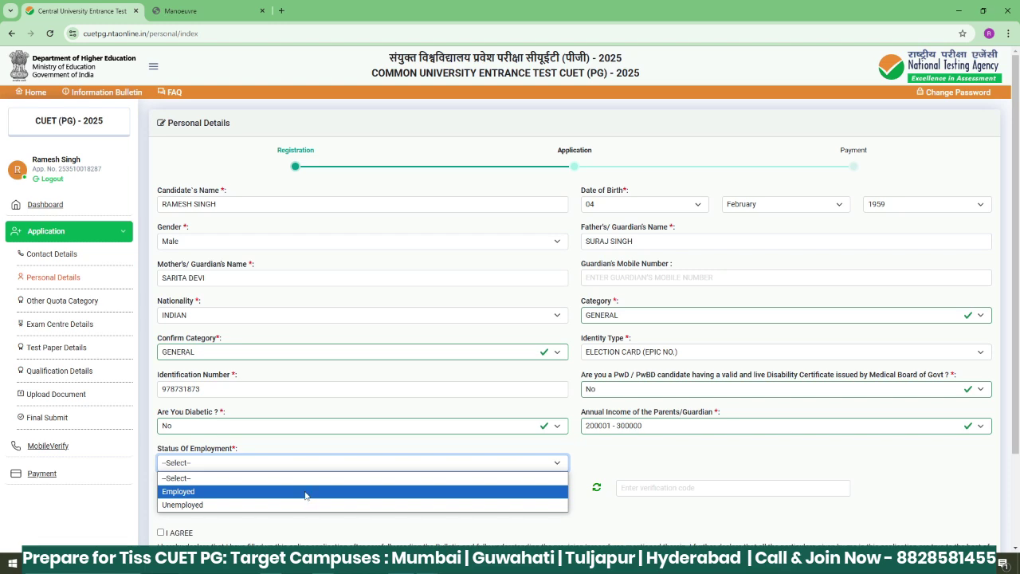
left_click(305, 491)
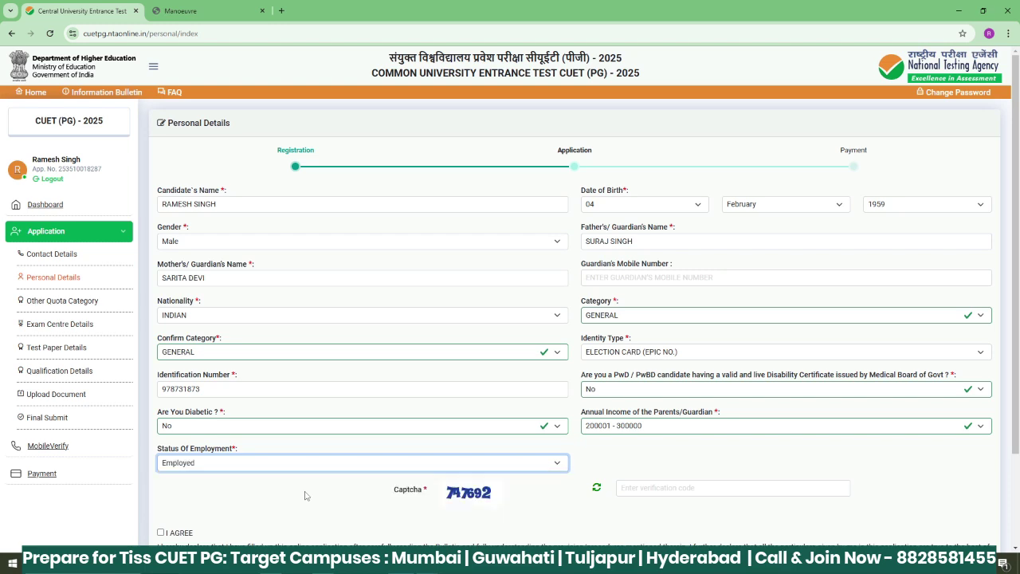
Enter the captcha, accept the declaration, and save the personal details
left_click(684, 489)
type("747692")
scroll(478, 399, "down", 2)
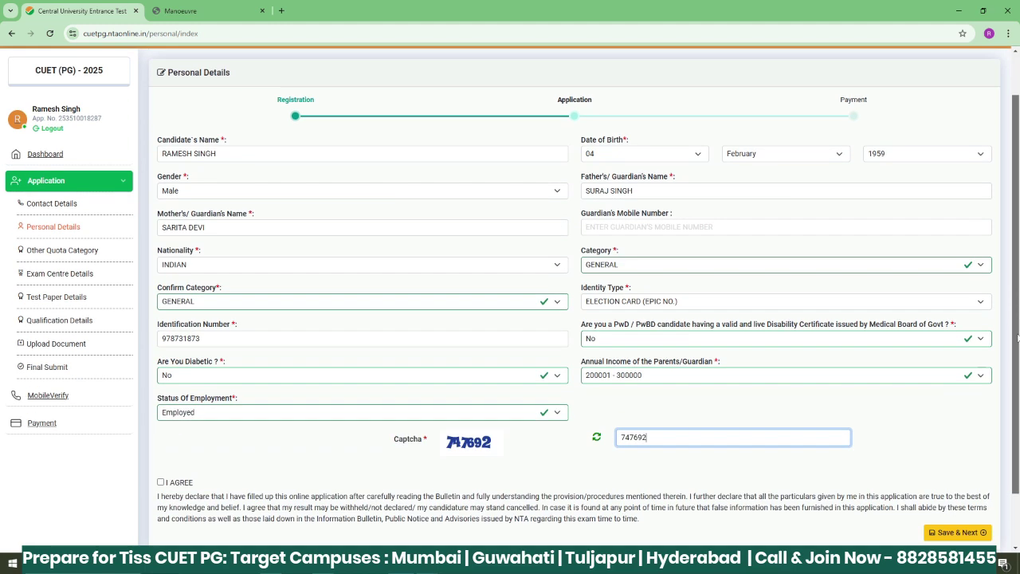
left_click(160, 456)
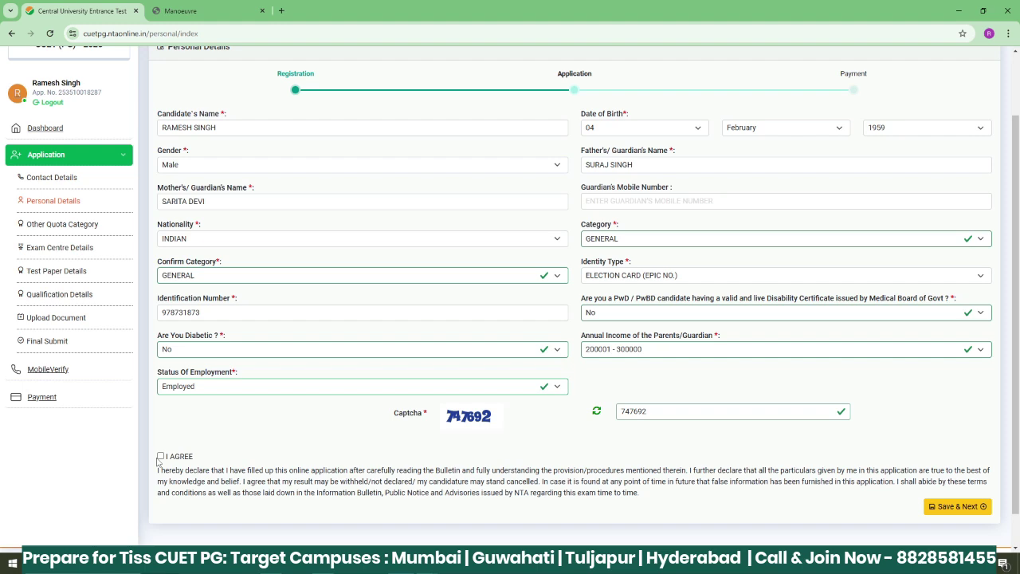
left_click(957, 506)
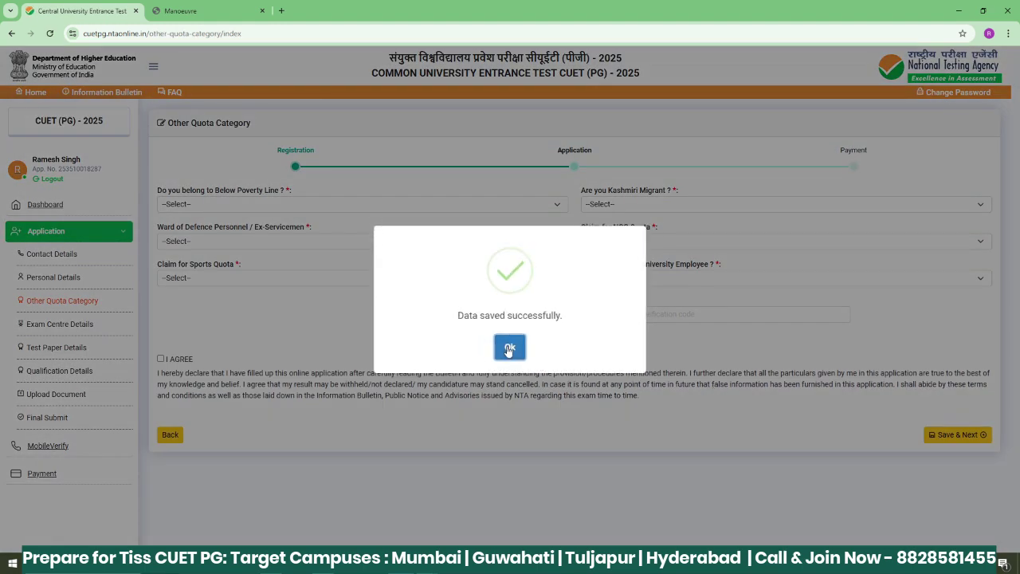
Dismiss the saved message and answer No for below poverty line, Kashmiri Migrant and defence ward
left_click(510, 339)
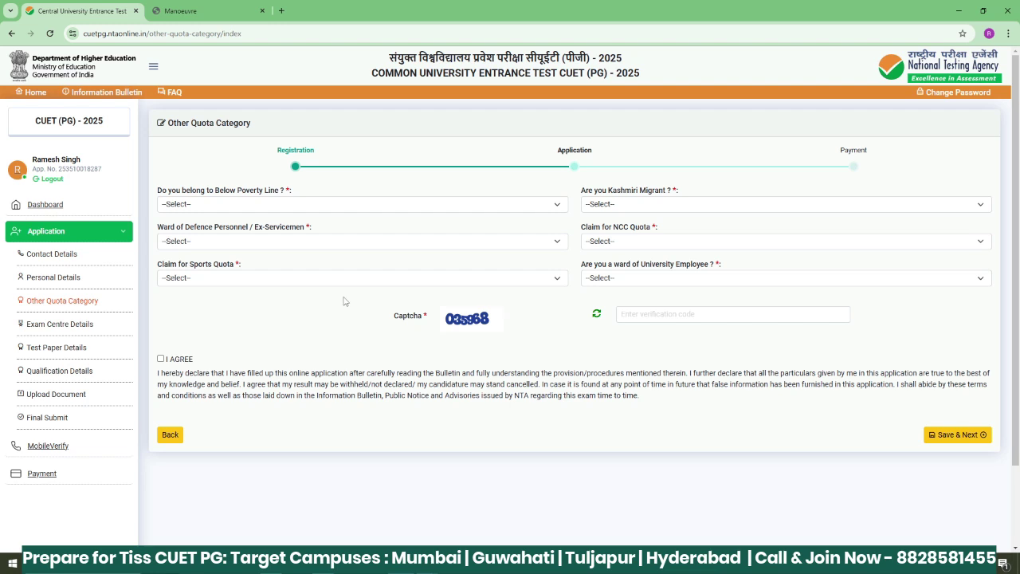
left_click(395, 204)
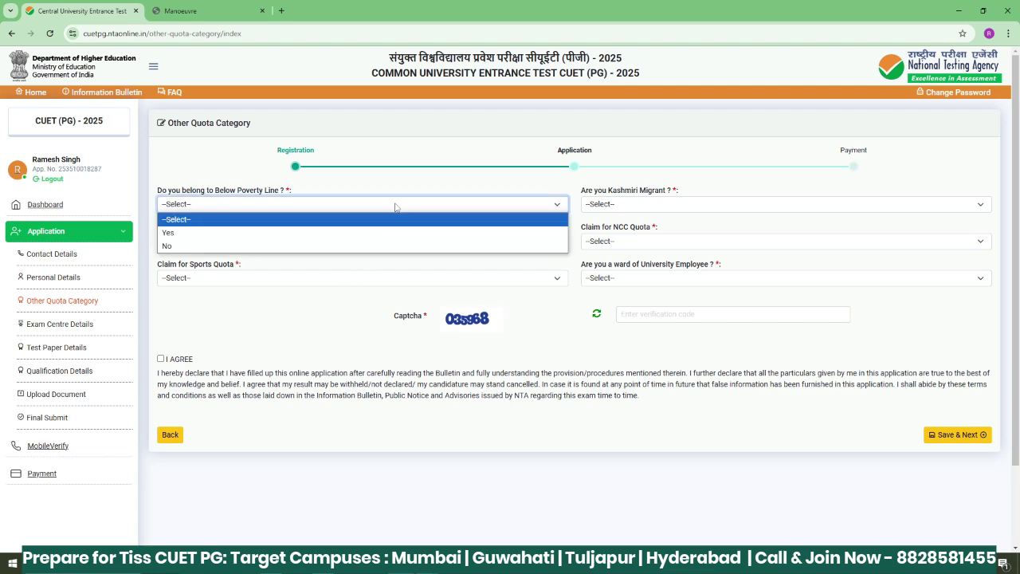
left_click(370, 245)
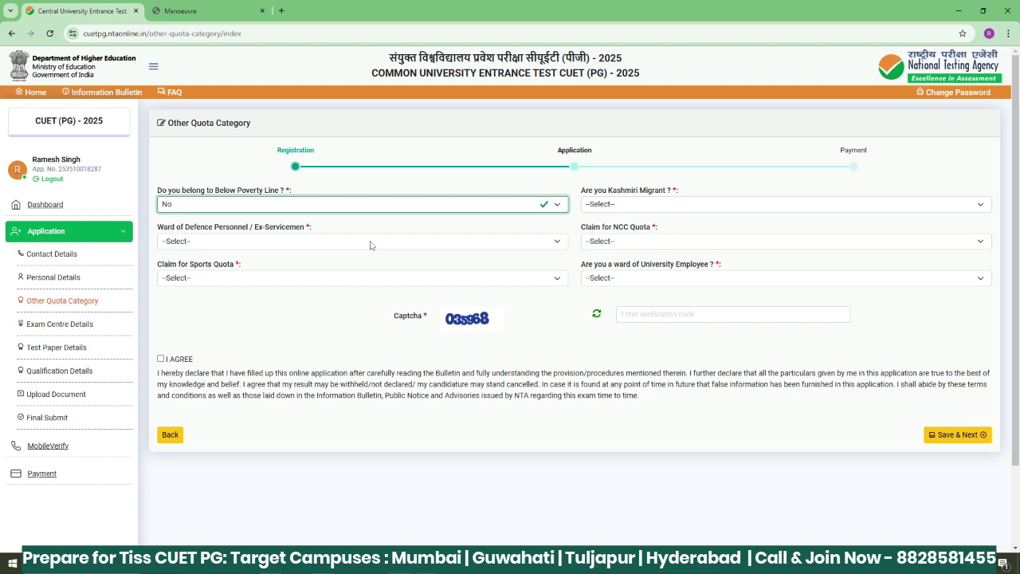
left_click(669, 204)
left_click(655, 247)
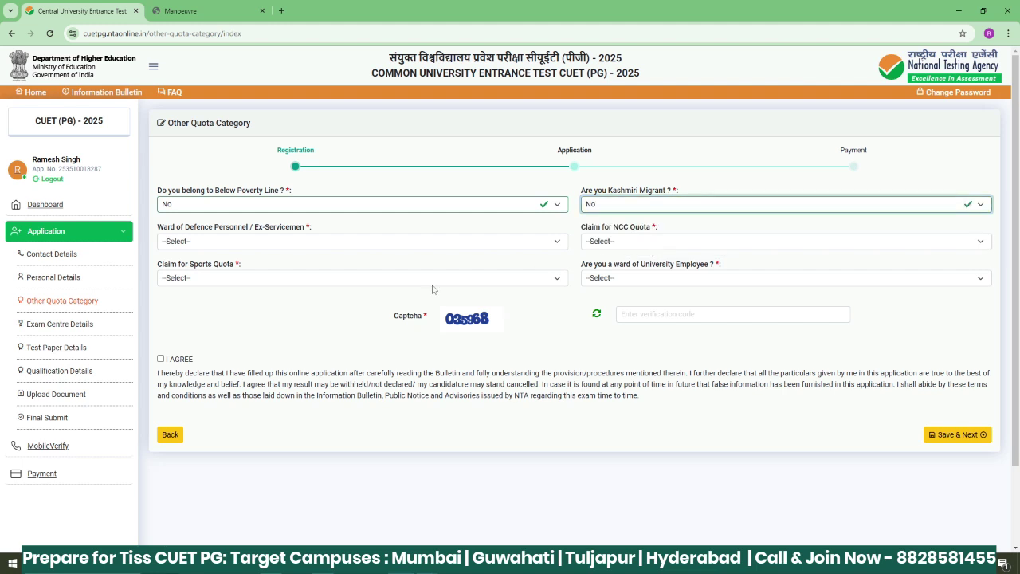
left_click(312, 244)
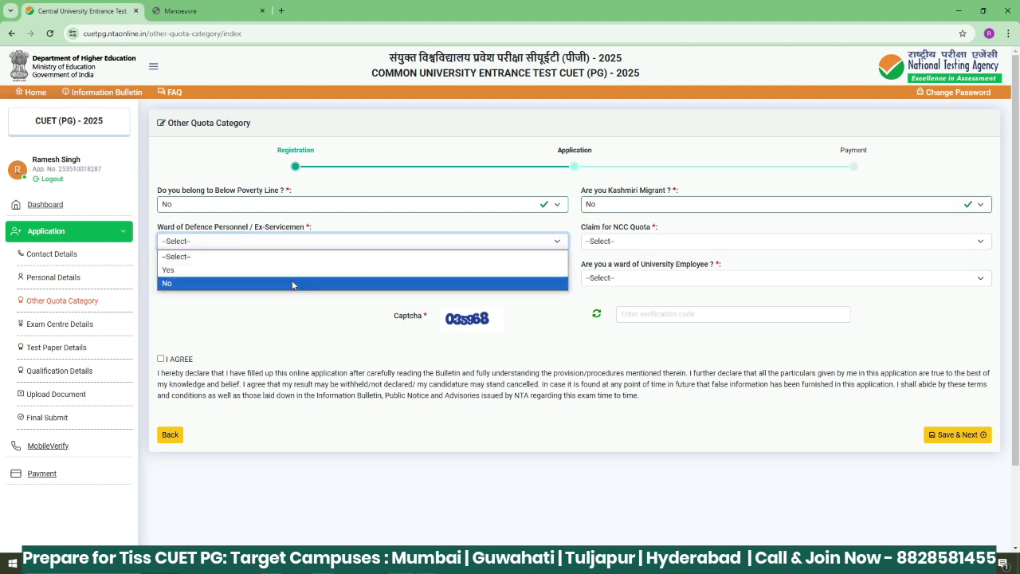
left_click(292, 284)
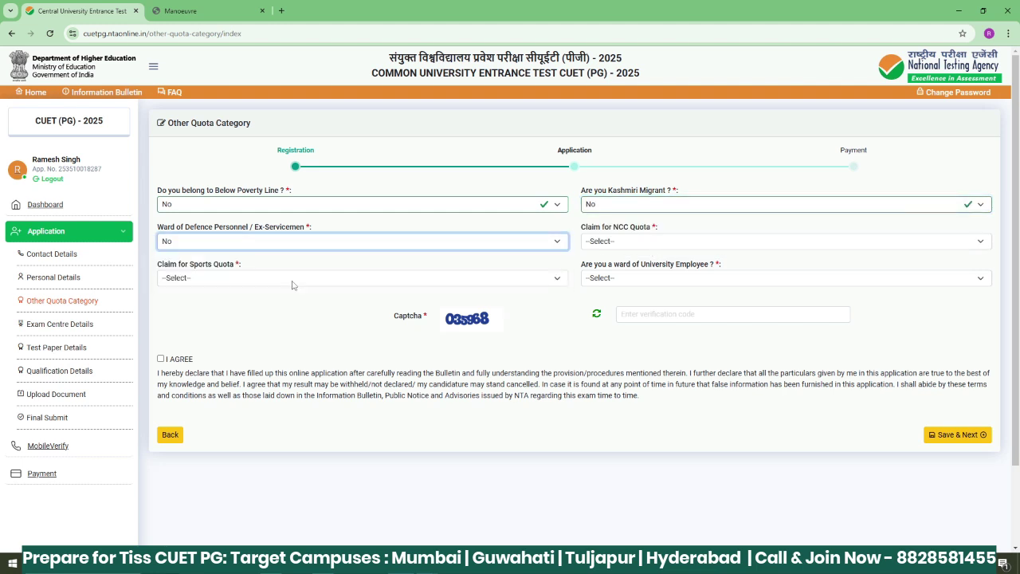
Answer No for the NCC quota, sports quota and university employee ward questions
left_click(729, 249)
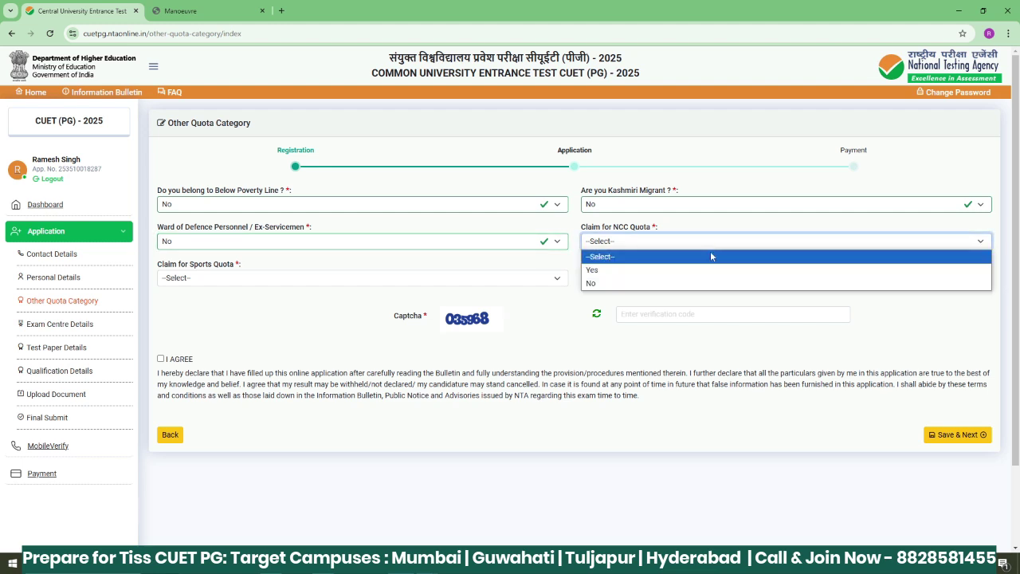
left_click(664, 285)
left_click(332, 280)
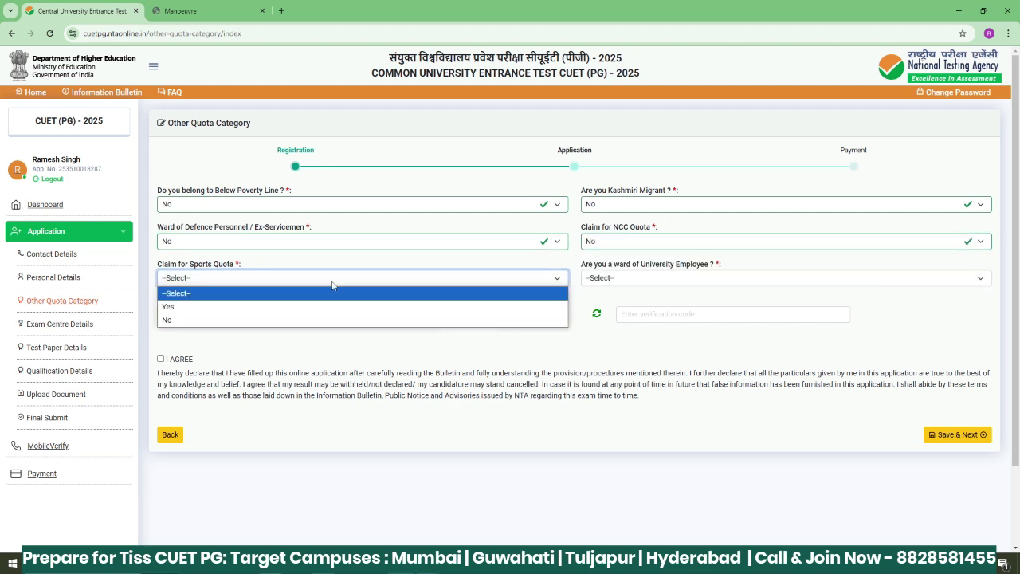
left_click(326, 320)
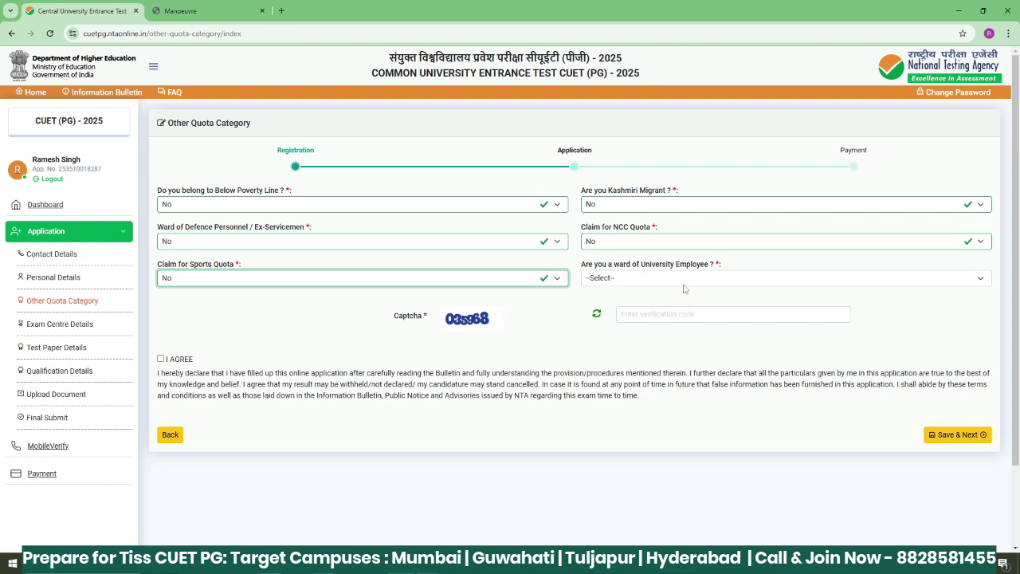
left_click(684, 280)
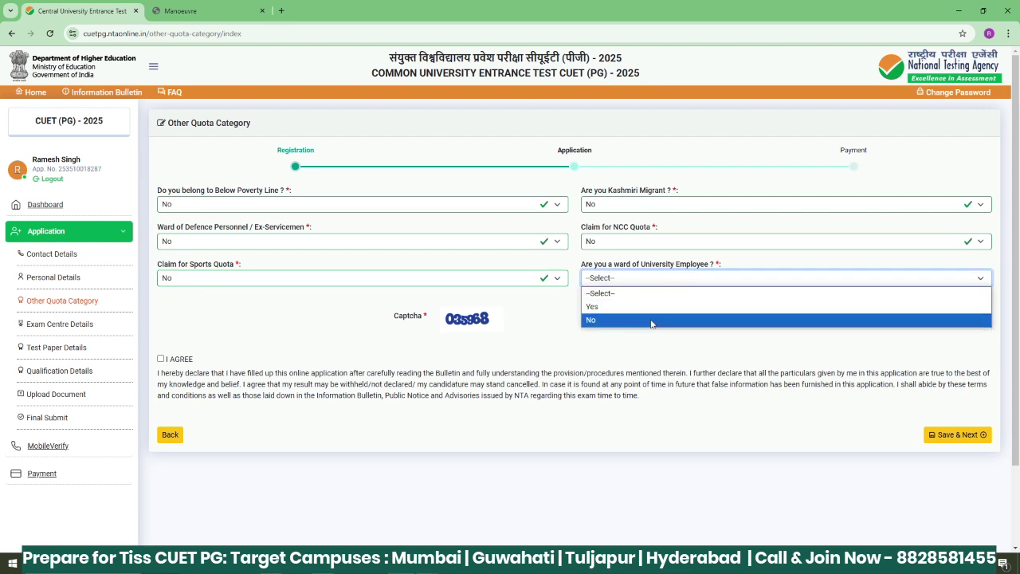
left_click(651, 320)
Enter the captcha, accept the declaration, and save the quota answers
left_click(653, 313)
type("035968")
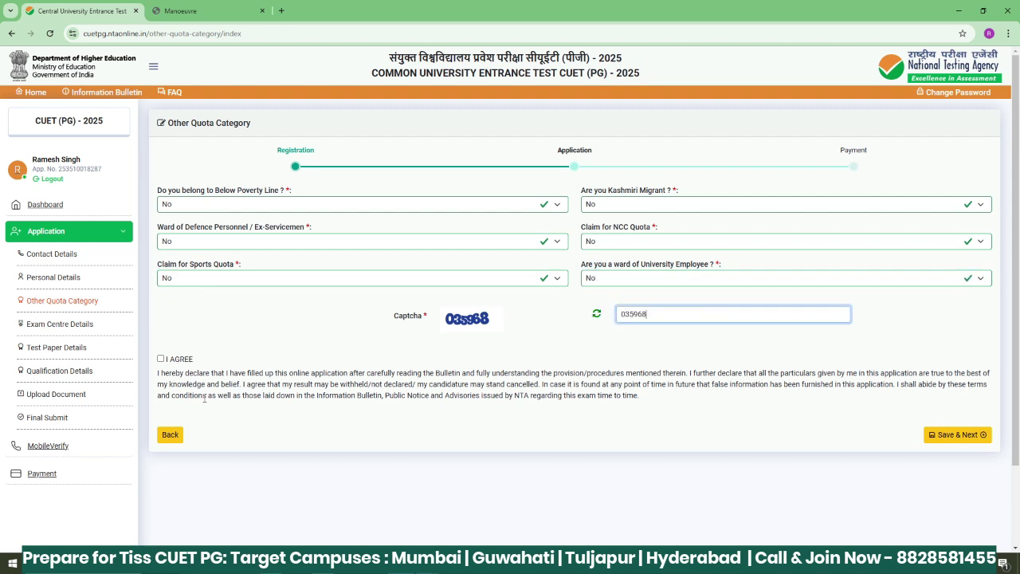
left_click(161, 359)
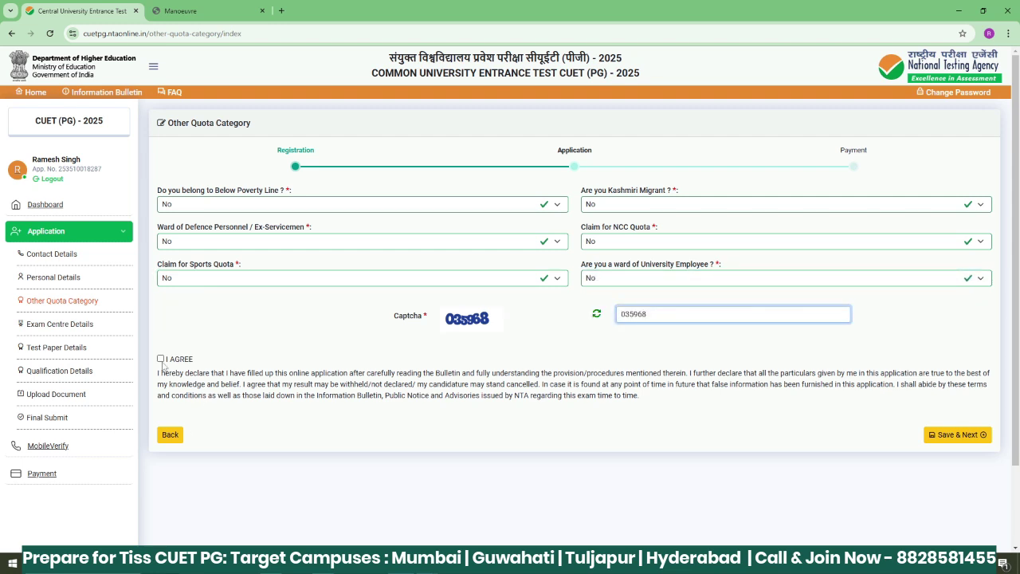
left_click(951, 437)
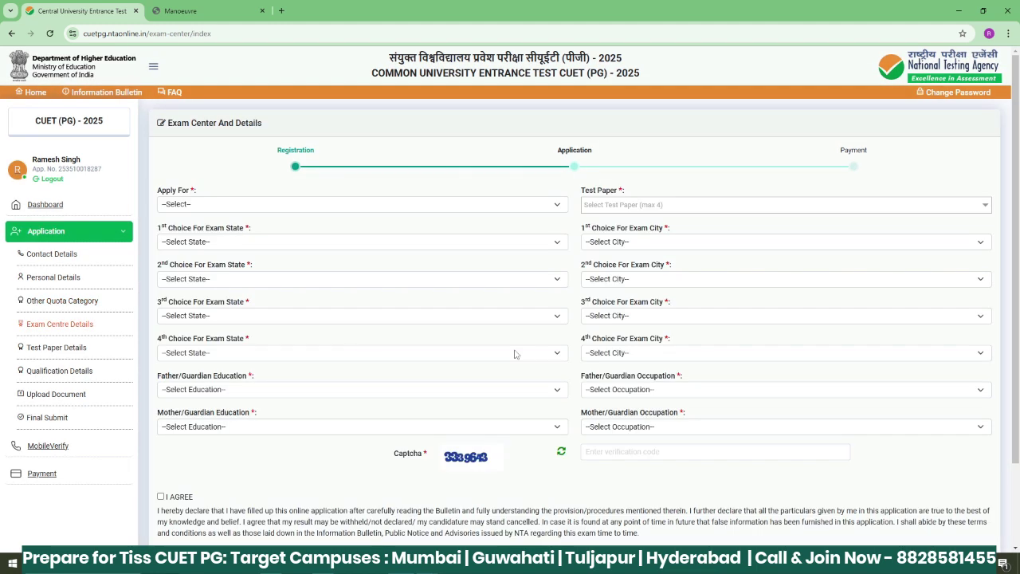
Set Apply For to CUET (PG) - 2025 and tick test paper COQP11 - General
left_click(303, 207)
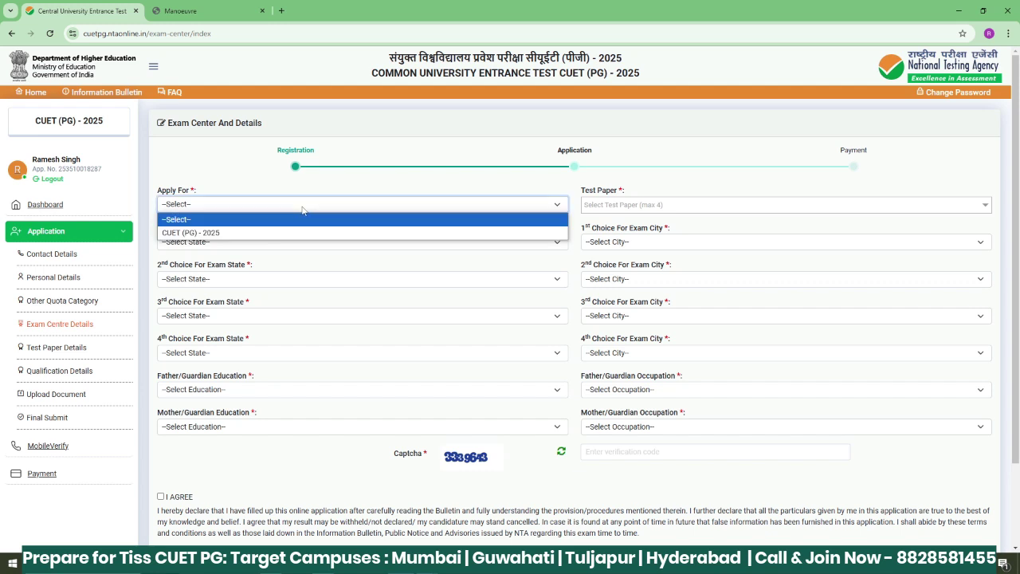
left_click(289, 232)
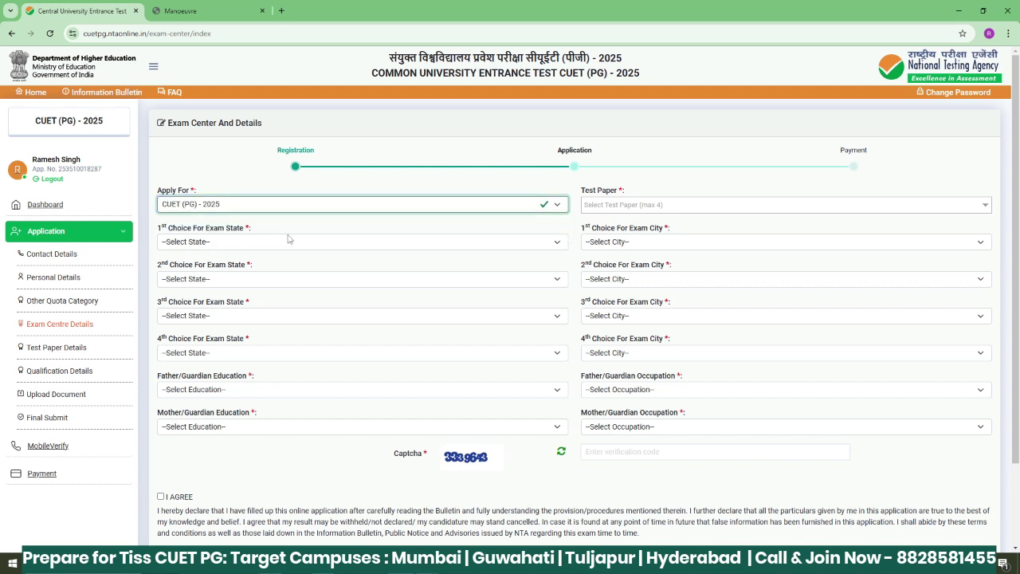
left_click(670, 208)
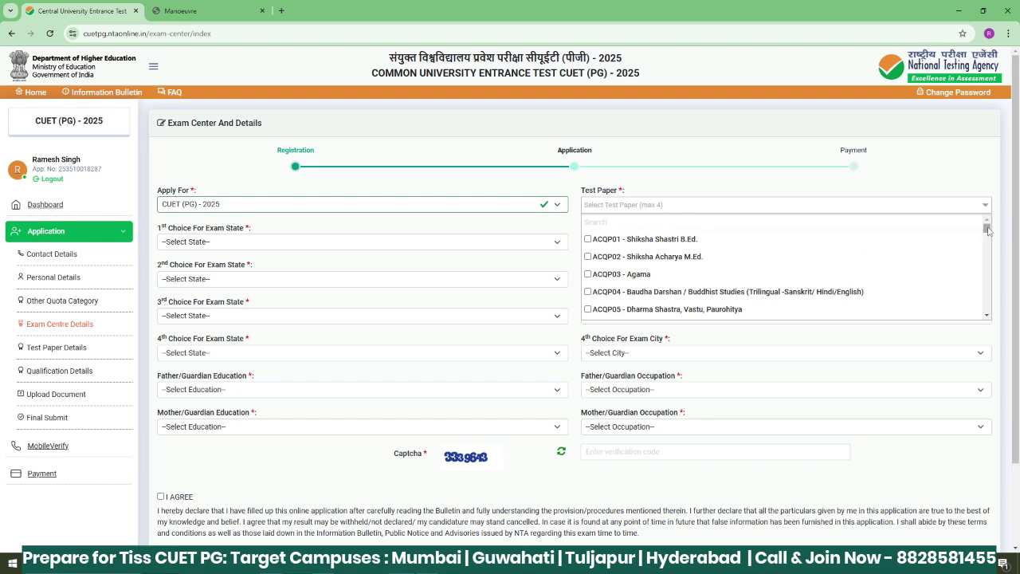
left_click(988, 231)
type("coqp11")
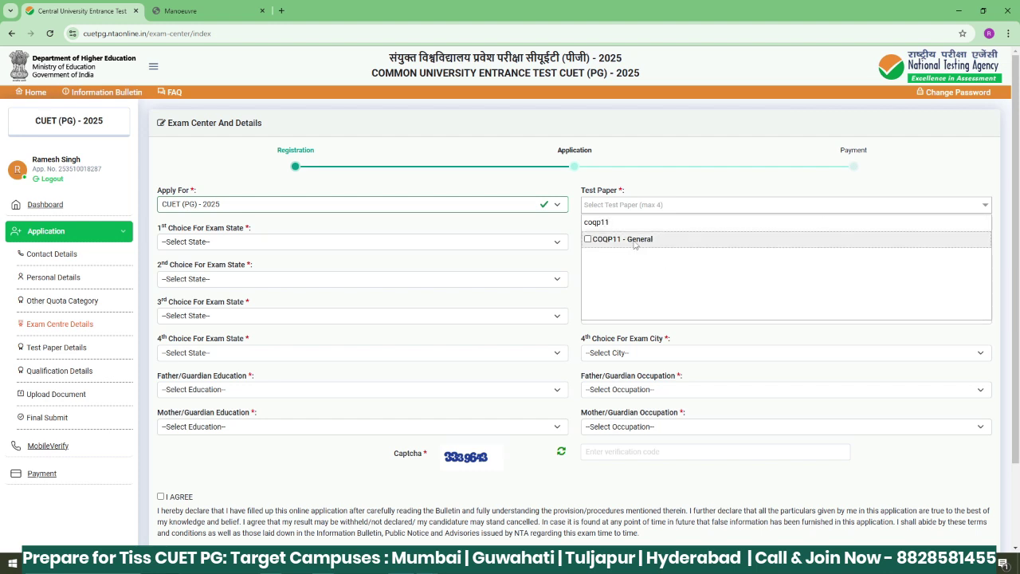
left_click(635, 241)
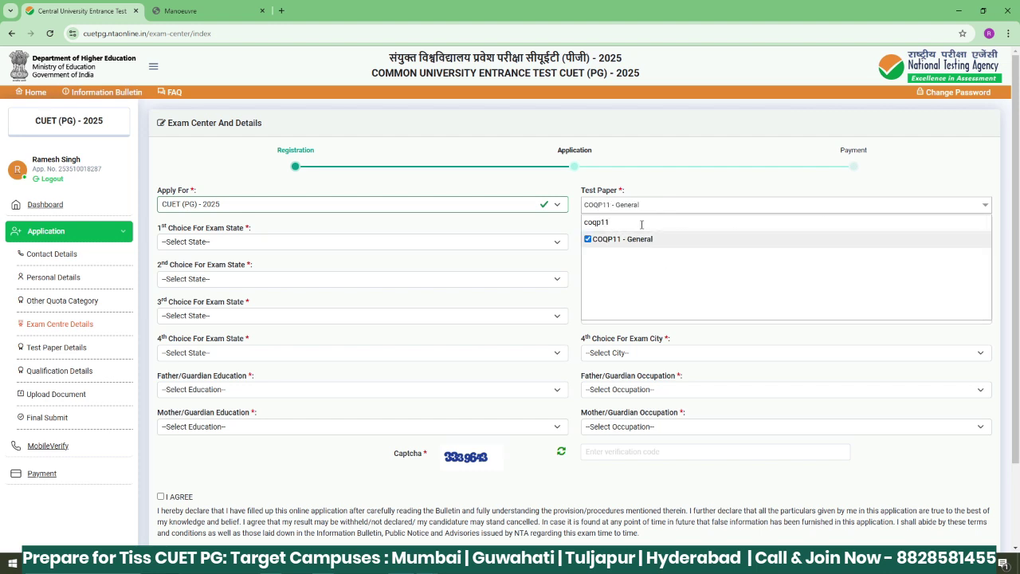
Search coqp12 and tick COQP12 - General - Management as the second test paper
mouse_move(633, 222)
left_mouse_down()
mouse_move(584, 222)
mouse_move(620, 223)
left_mouse_up()
key("BackSpace")
type("2")
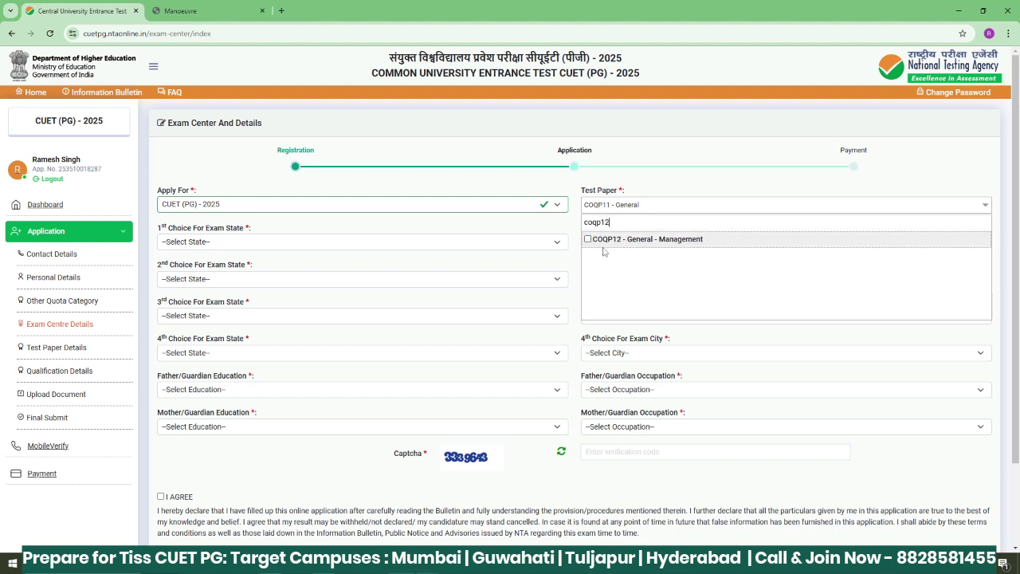
left_click(601, 242)
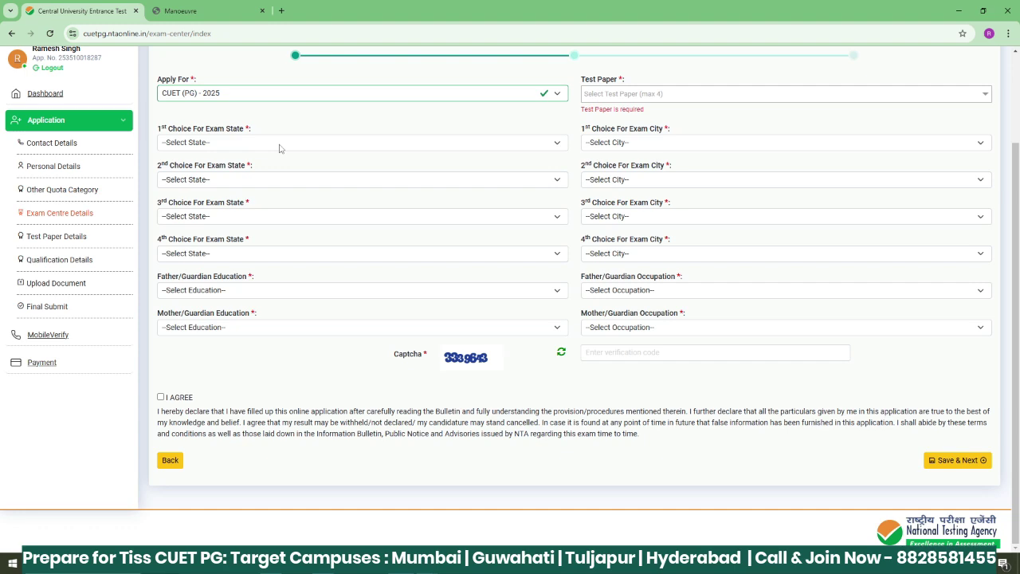
Choose MAHARASHTRA with MUMBAI/ NAVI MUMBAI as first centre choice and MAHARASHTRA for the second
left_click(280, 148)
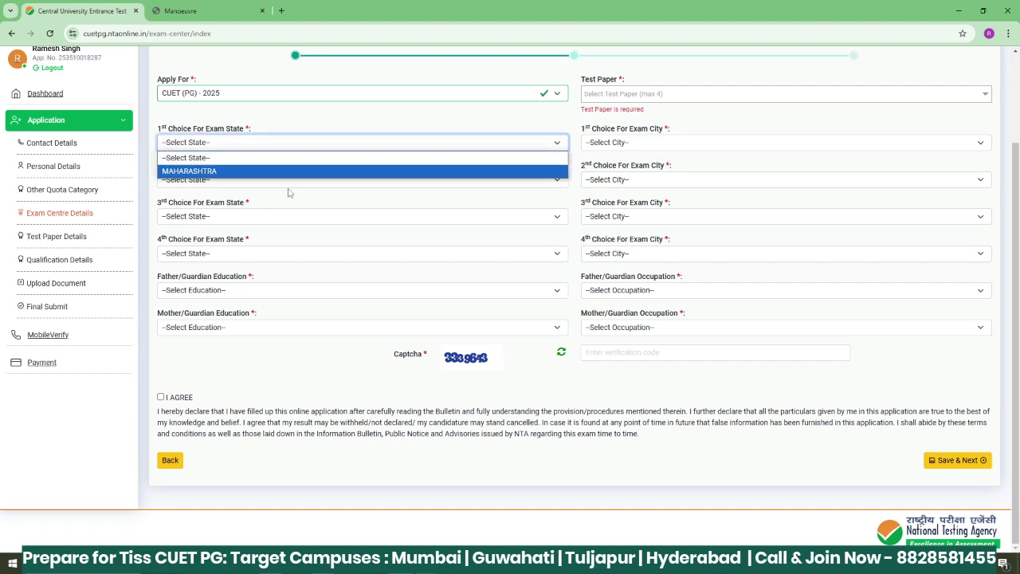
left_click(296, 172)
left_click(628, 144)
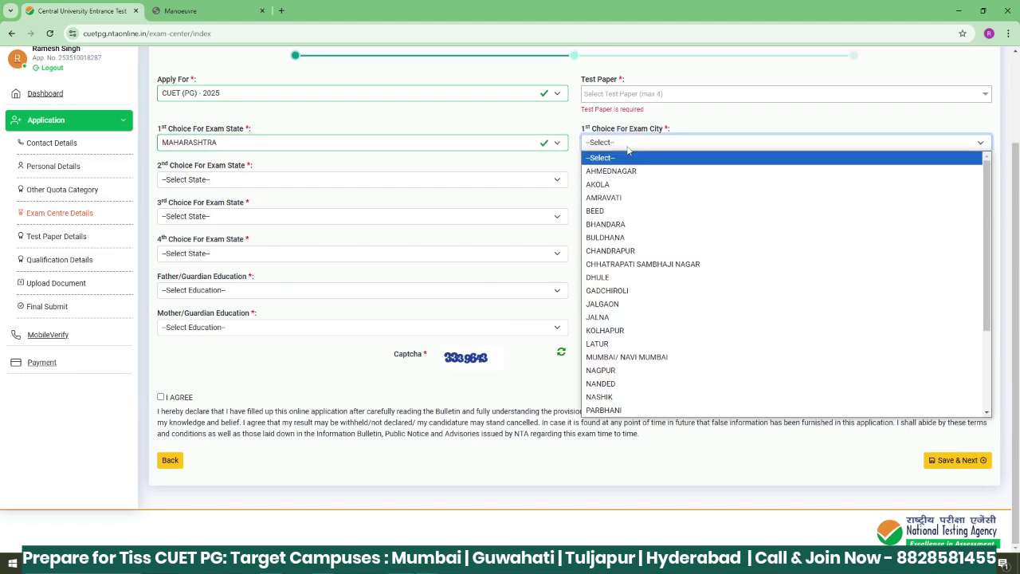
key("m")
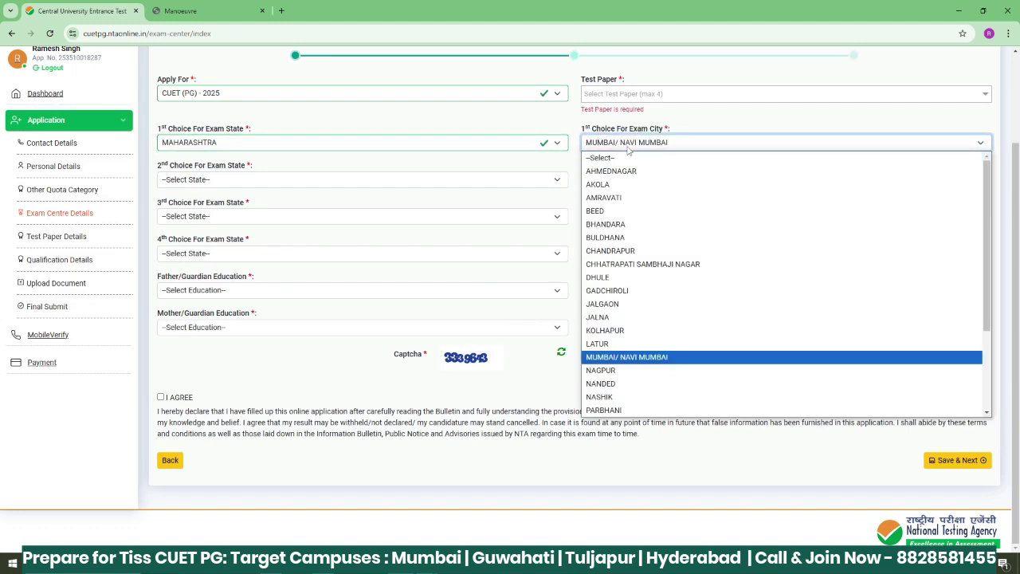
key("Return")
left_click(422, 178)
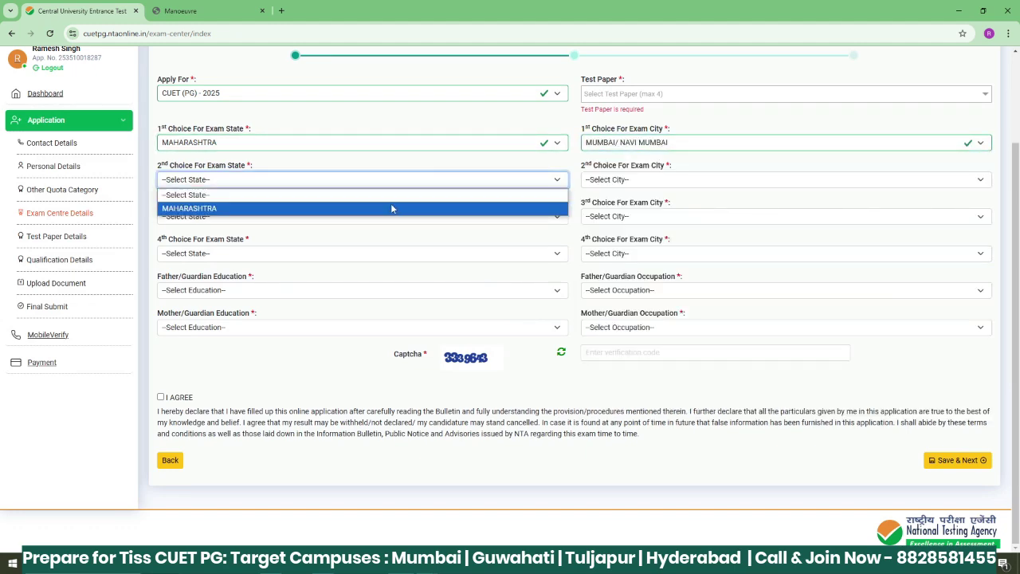
left_click(390, 208)
left_click(608, 180)
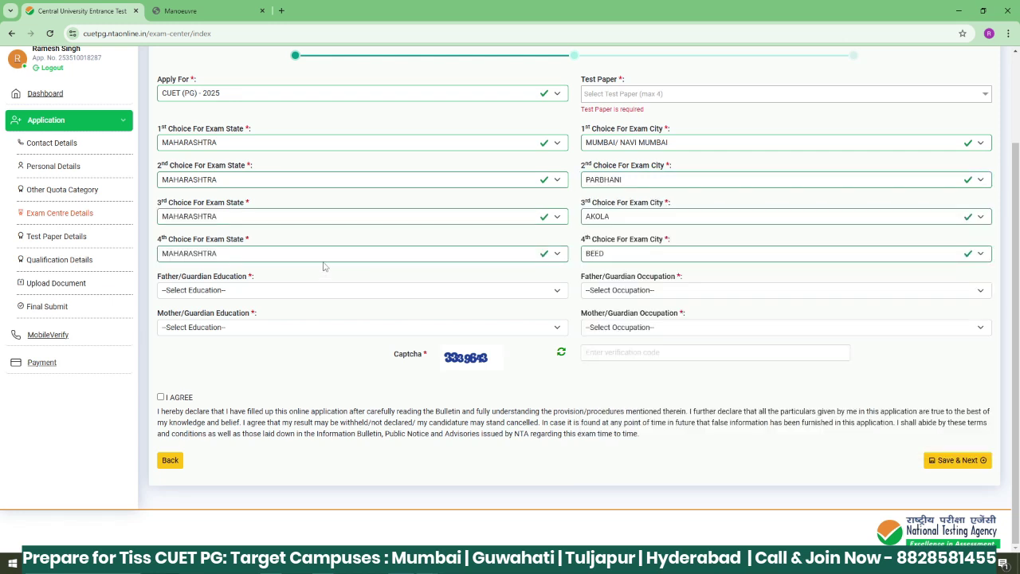
Set father Illiterate/Architecture, mother Illiterate/Defence Services, and save the exam centre details
left_click(315, 290)
left_click(315, 317)
left_click(717, 290)
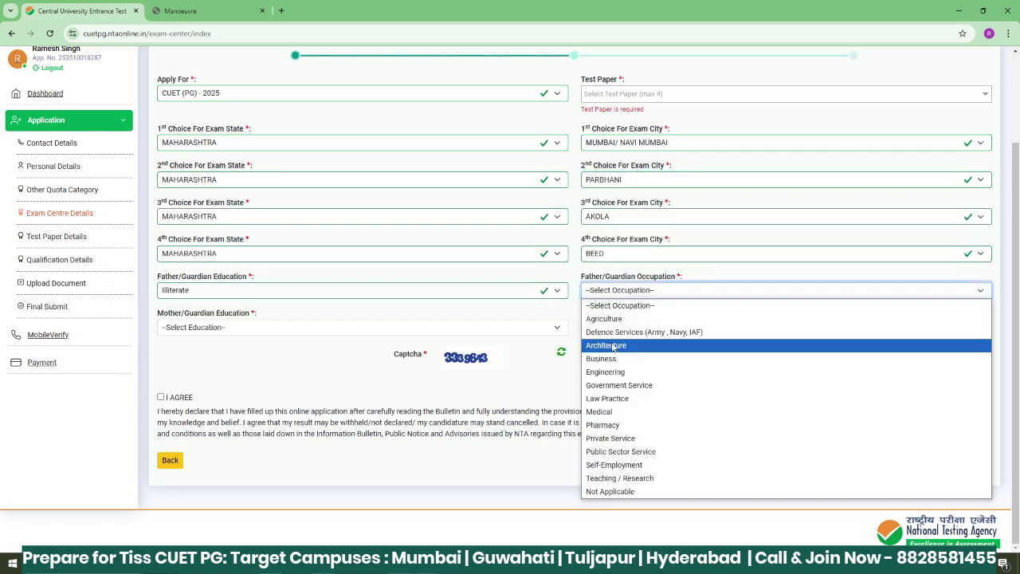
left_click(615, 346)
left_click(303, 327)
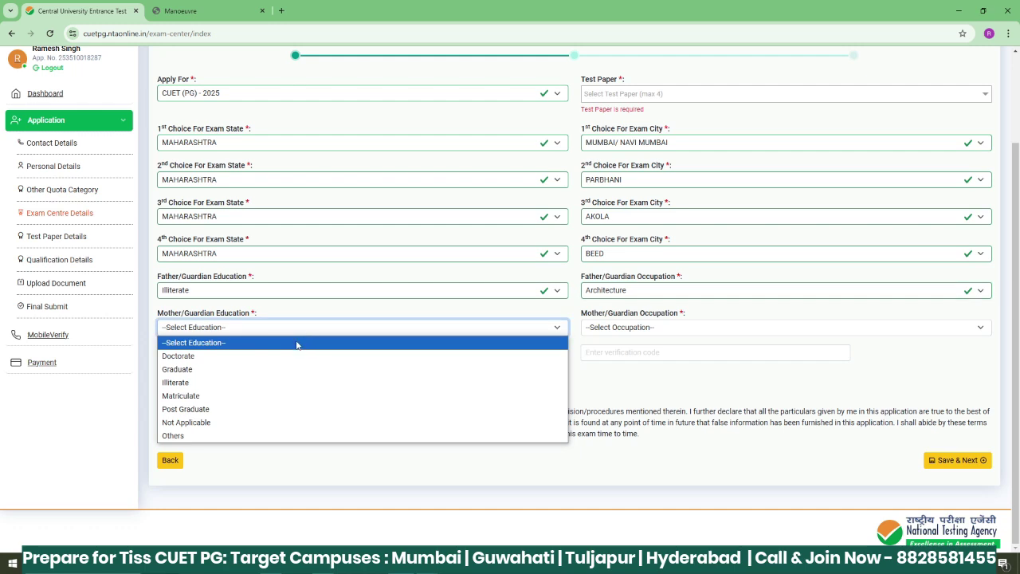
left_click(271, 382)
left_click(609, 327)
left_click(624, 409)
left_click(626, 351)
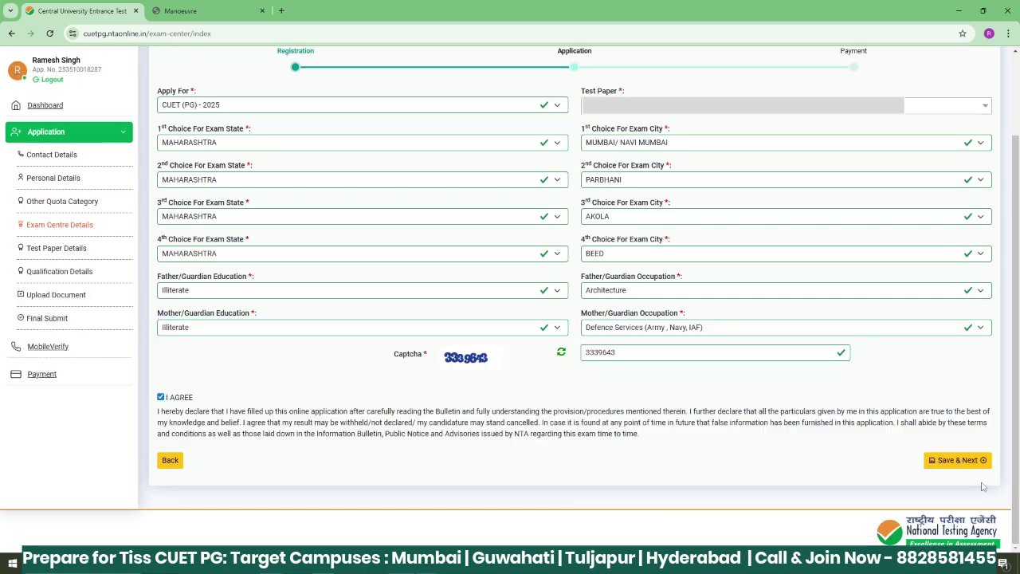
left_click(958, 461)
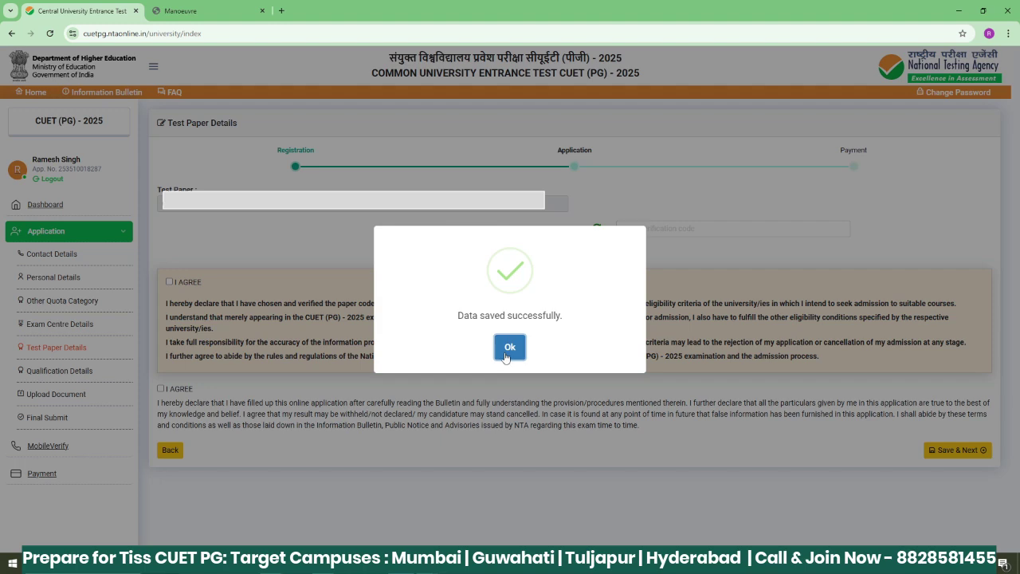
Dismiss the saved message, enter the captcha, accept both declarations, and save Test Paper Details
left_click(507, 347)
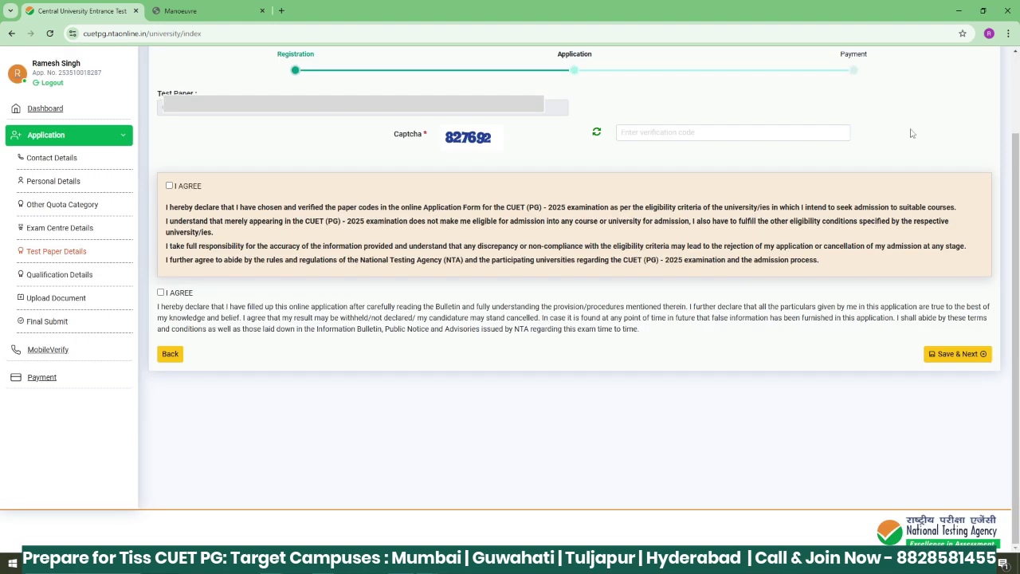
left_click(761, 138)
type("827692")
left_click(168, 186)
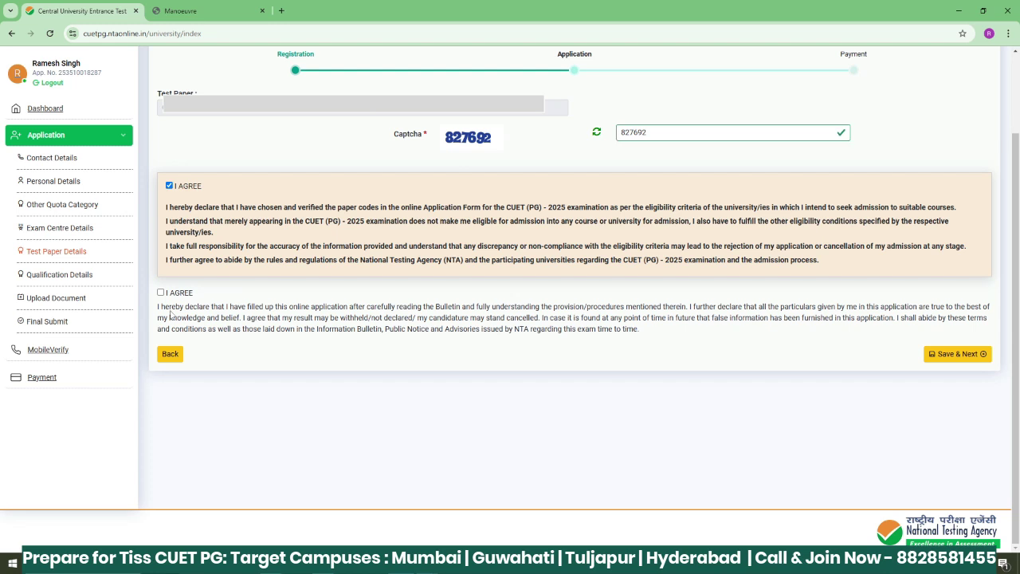
left_click(161, 293)
left_click(952, 354)
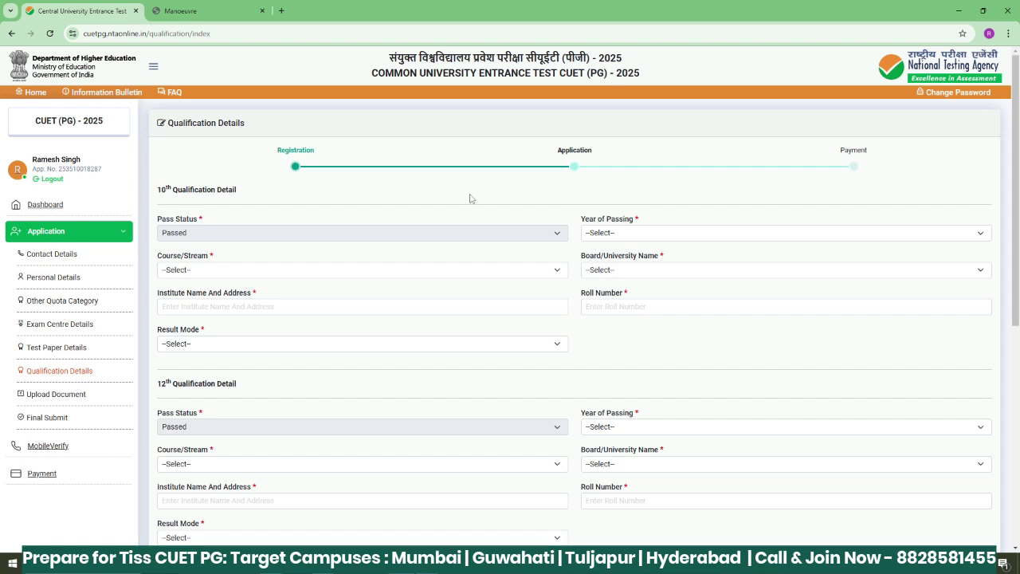
Set 10th year 2008, 10TH OR EQUIVALENT, M P State Open School board, institute nalanda, roll number
left_click(642, 232)
left_click(425, 275)
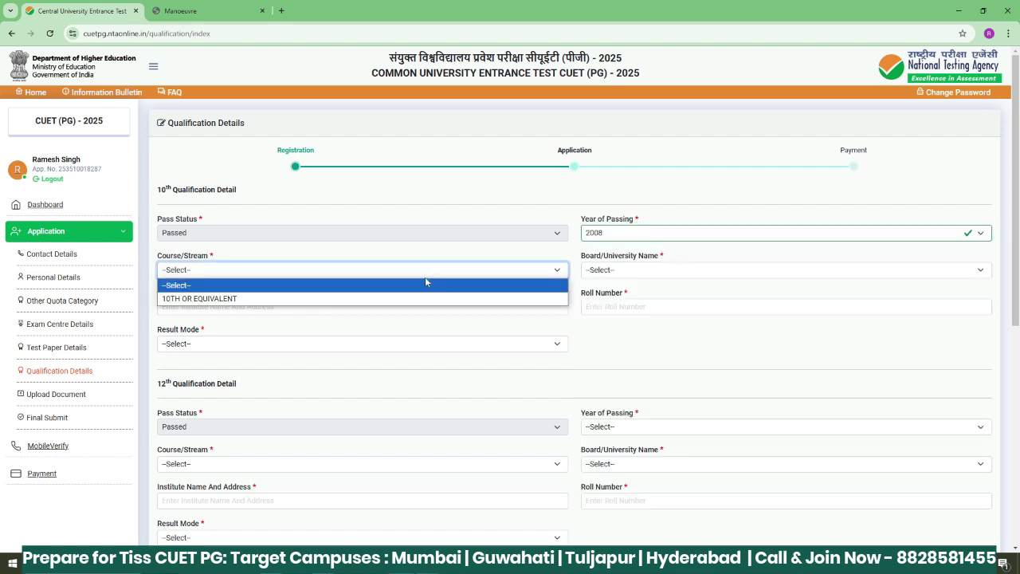
left_click(391, 300)
left_click(656, 273)
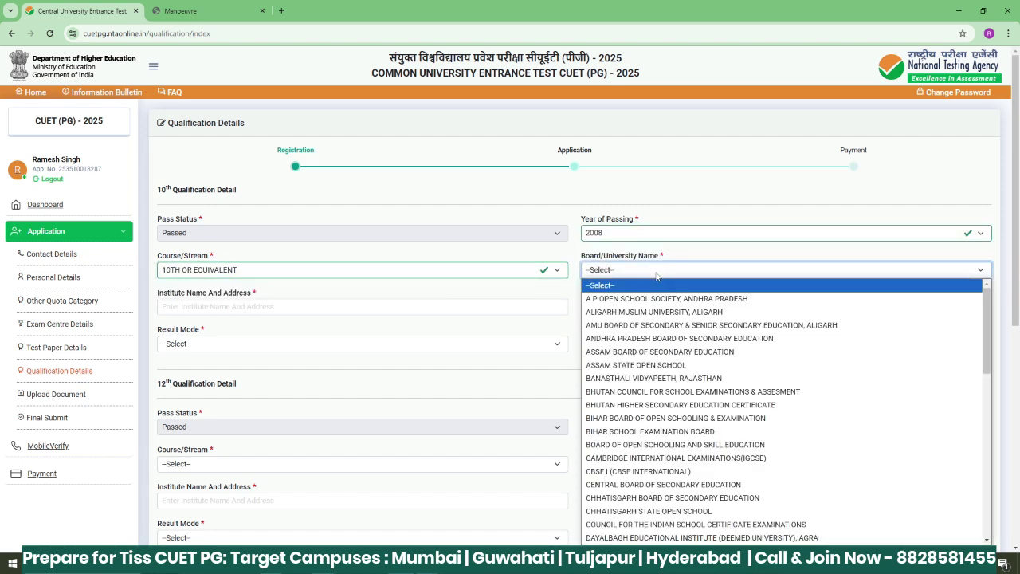
key("m")
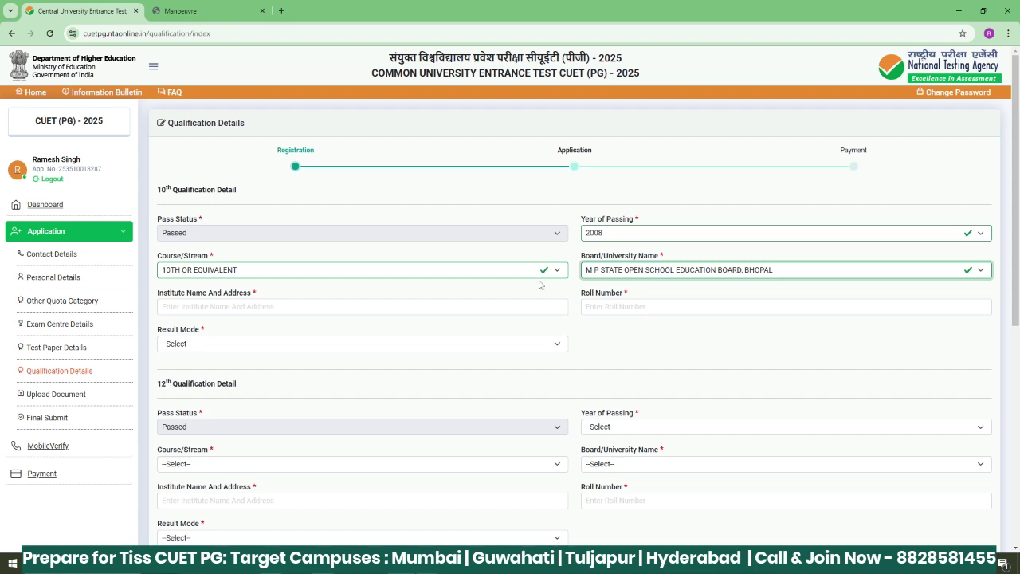
left_click(425, 308)
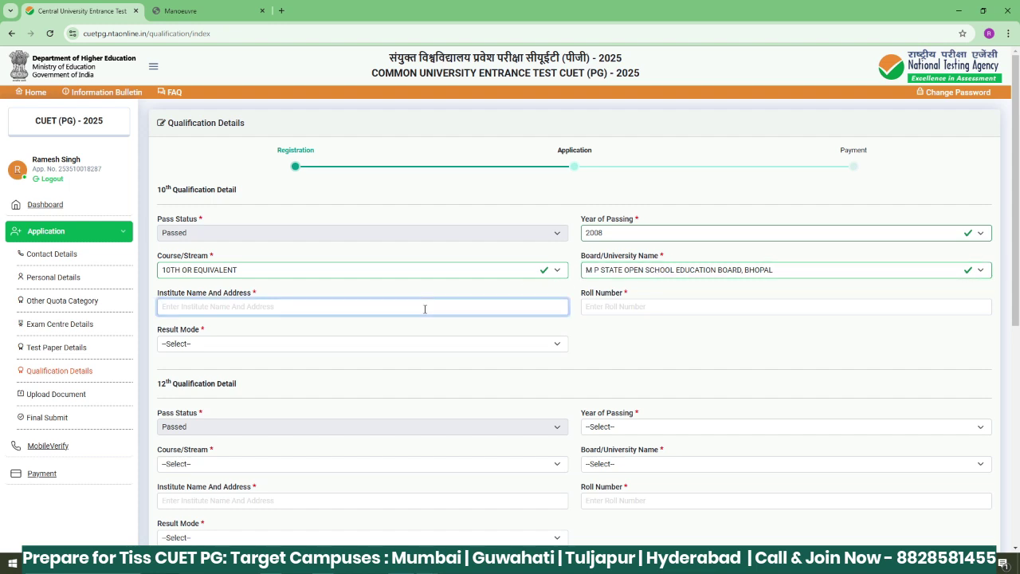
type("nalanda")
left_click(625, 309)
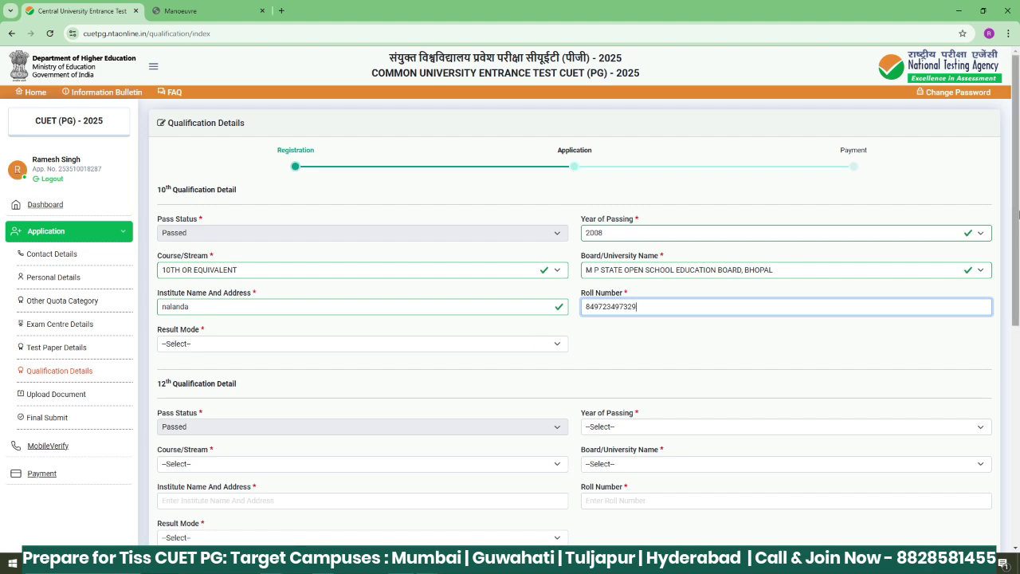
Set the 10th result mode to Percentage with 450 of 600 marks
scroll(455, 302, "down", 1)
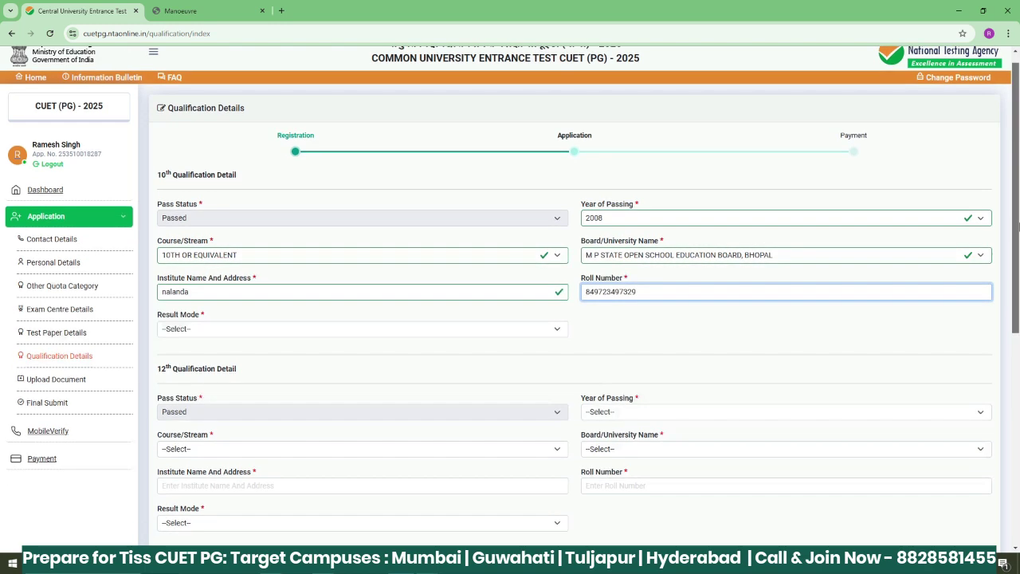
left_click(611, 274)
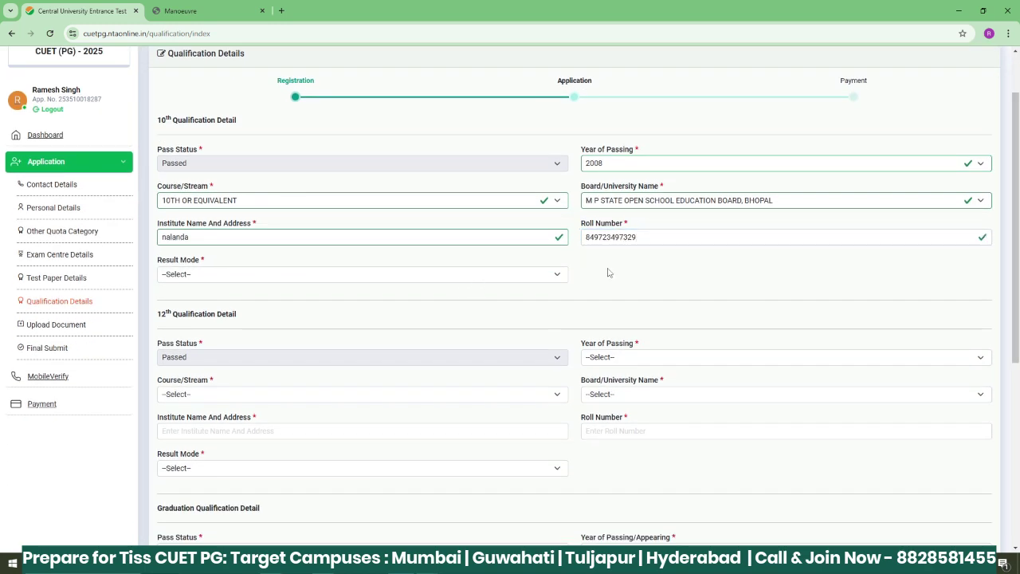
left_click(491, 276)
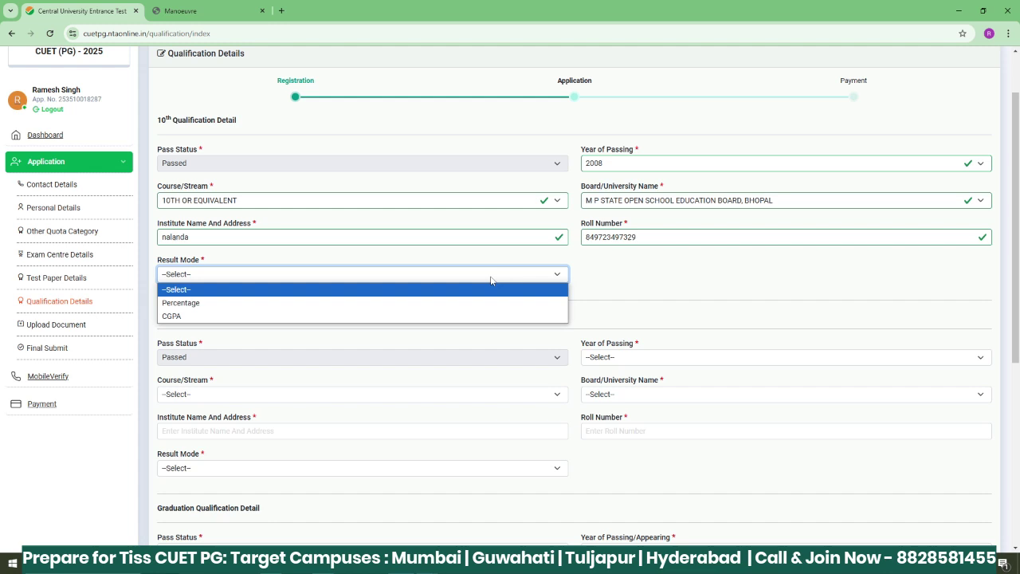
left_click(426, 307)
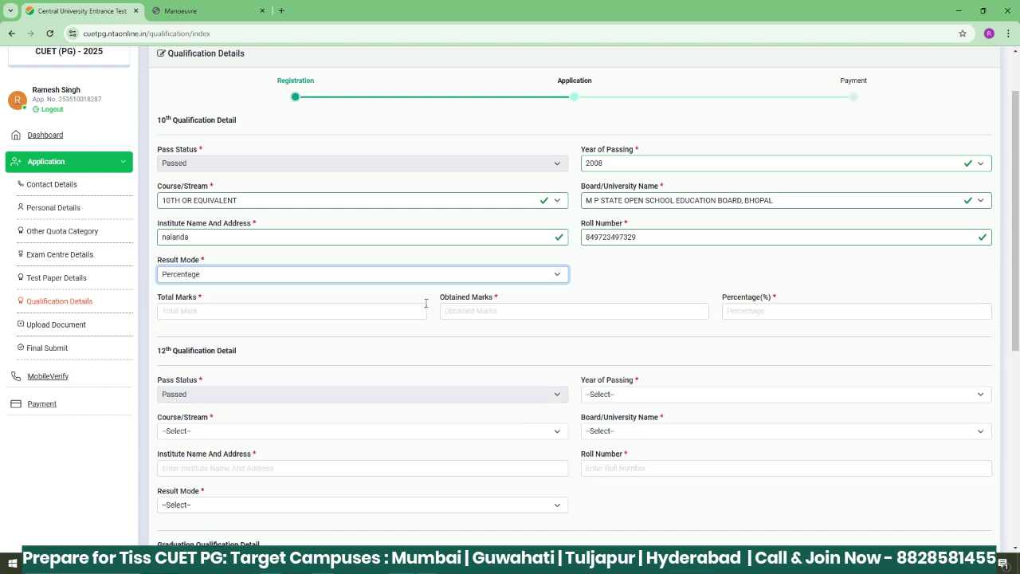
left_click(375, 313)
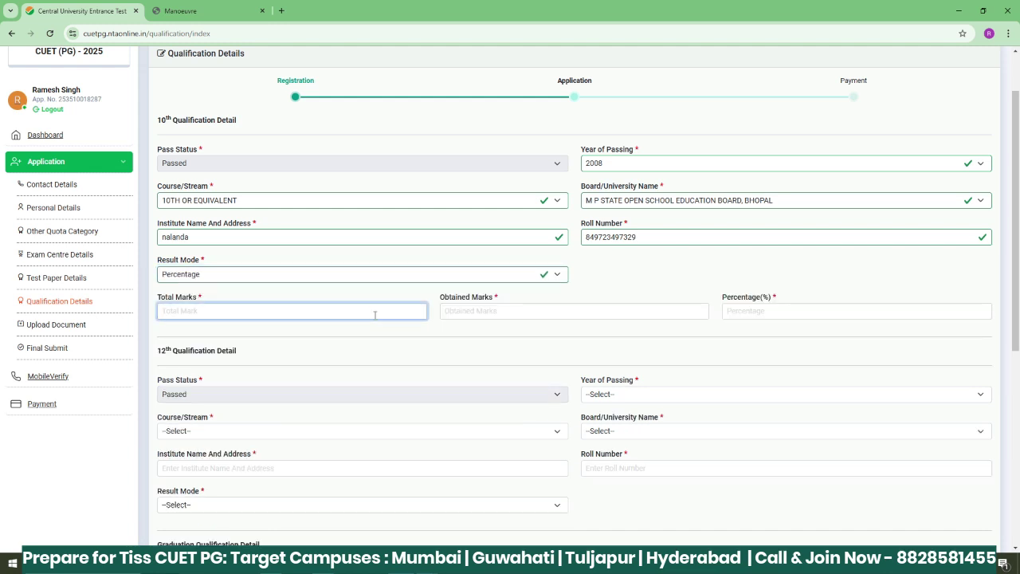
type("600")
left_click(455, 310)
type("450")
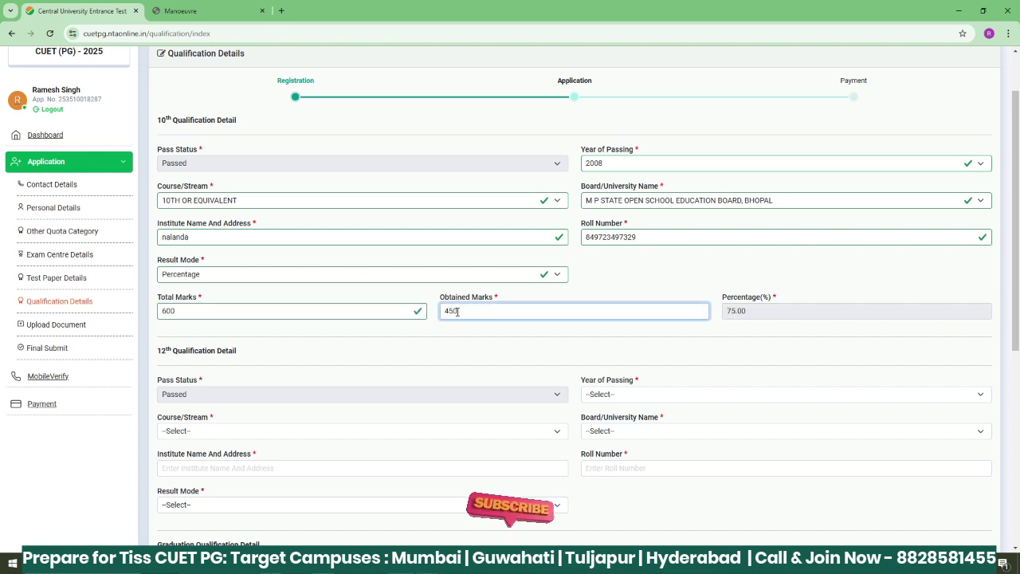
key("Tab")
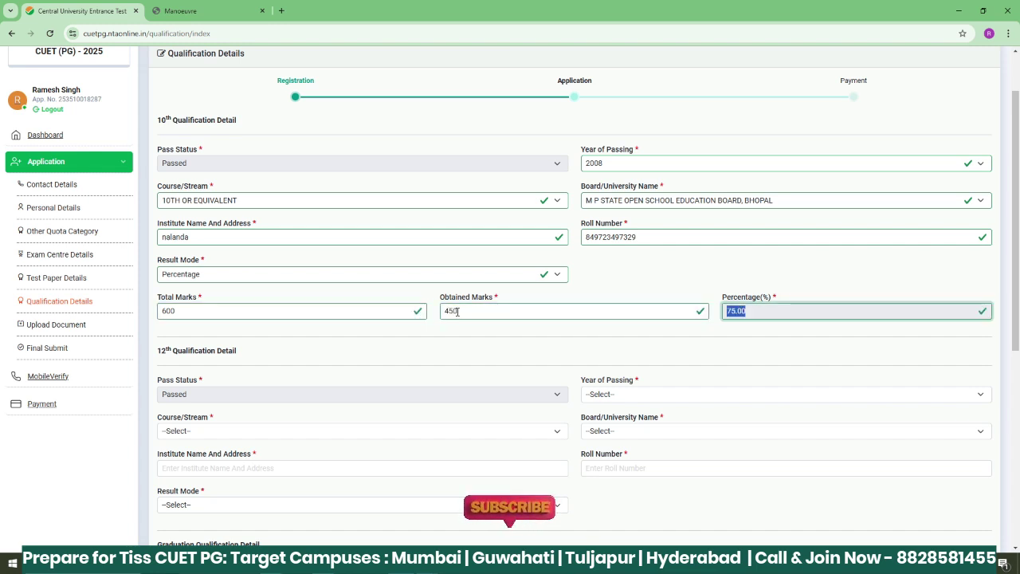
key("Tab")
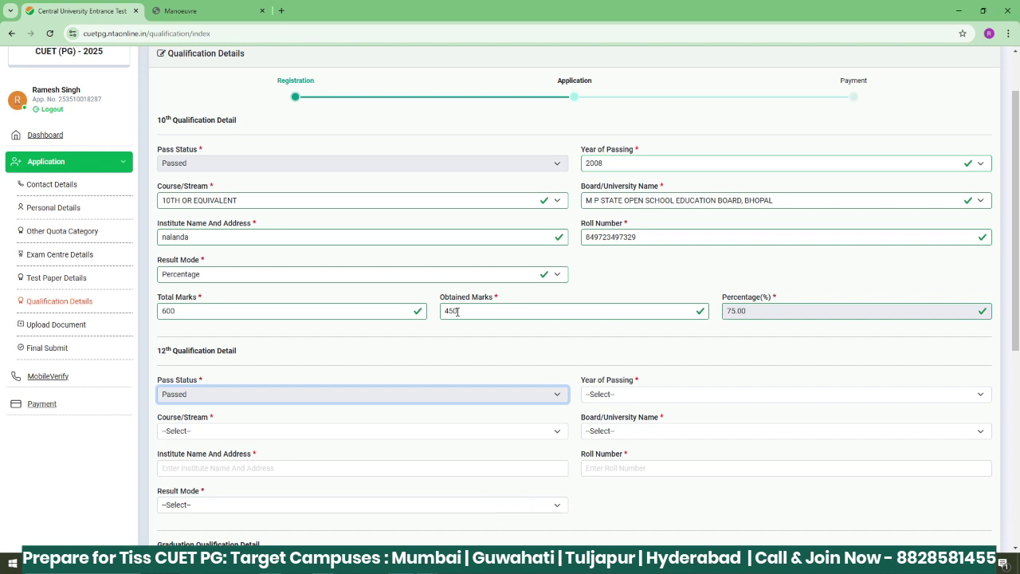
Set 12th year 2012, course 12TH OR EQUIVALENT, institute Nalanda, and enter the roll number
key("Tab")
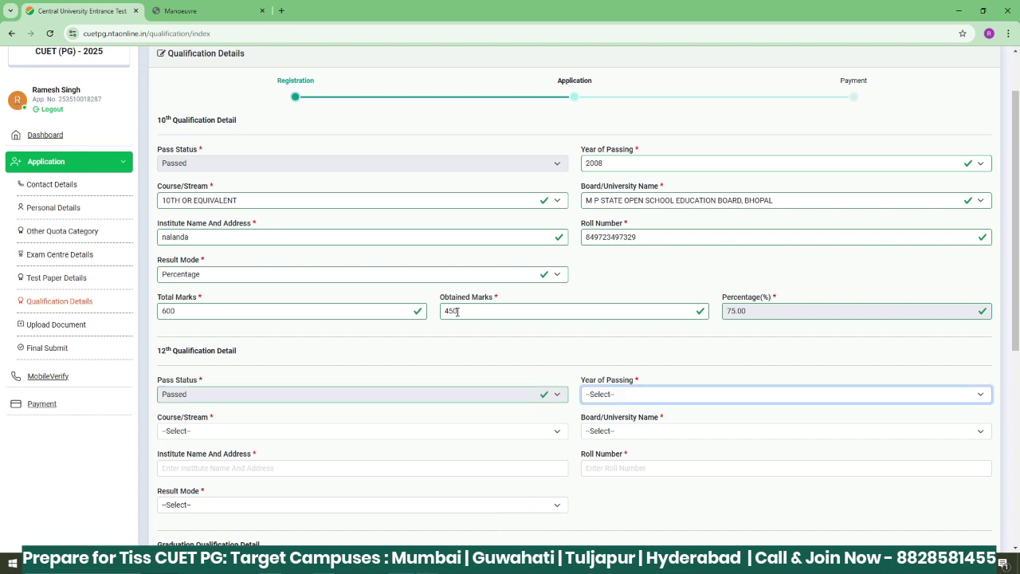
key("space")
type("2012")
key("Return")
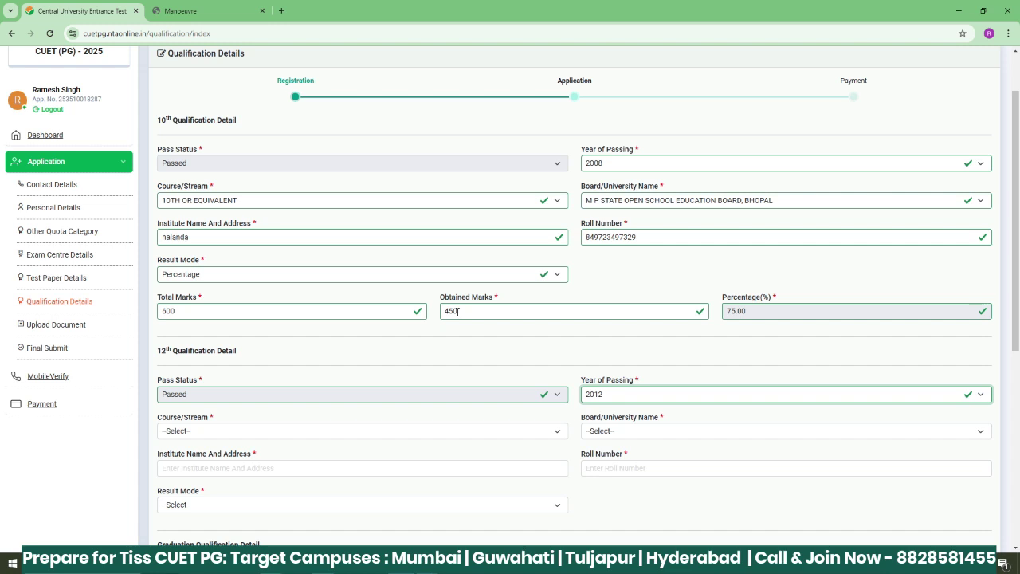
key("Tab")
key("space")
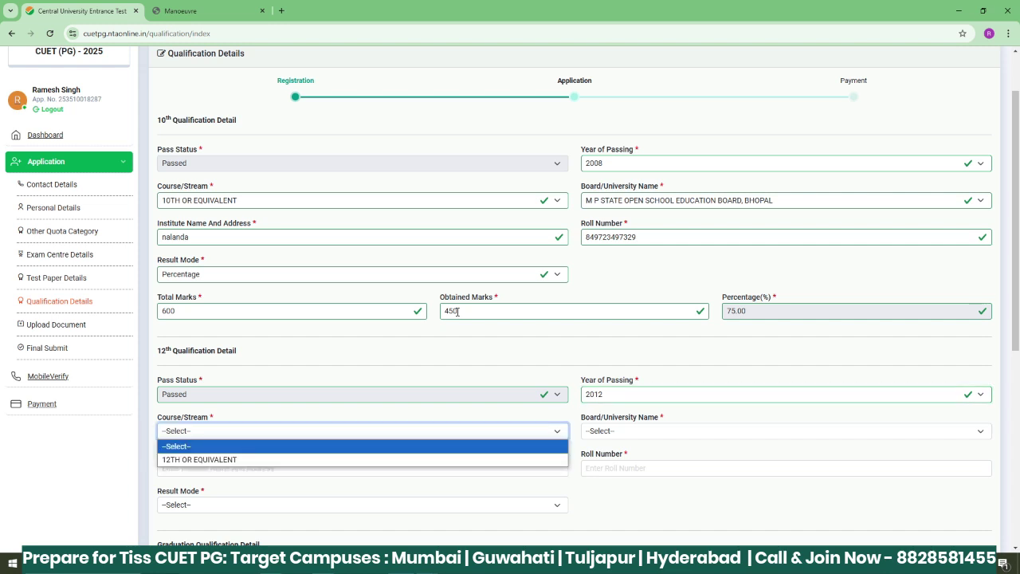
key("Down")
key("Return")
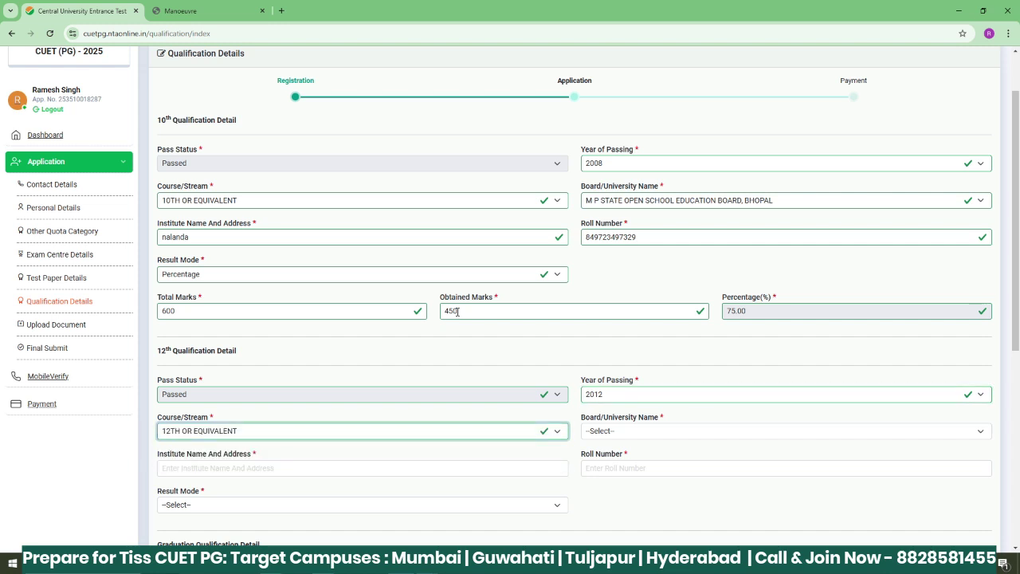
key("Tab")
key("Tab")
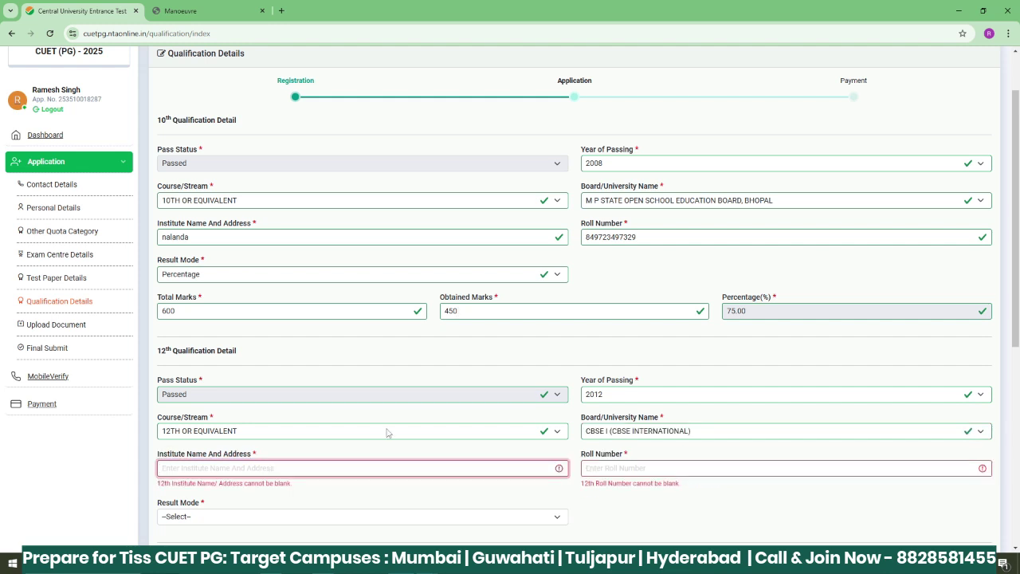
type("Nalanda")
key("Tab")
type("878392883")
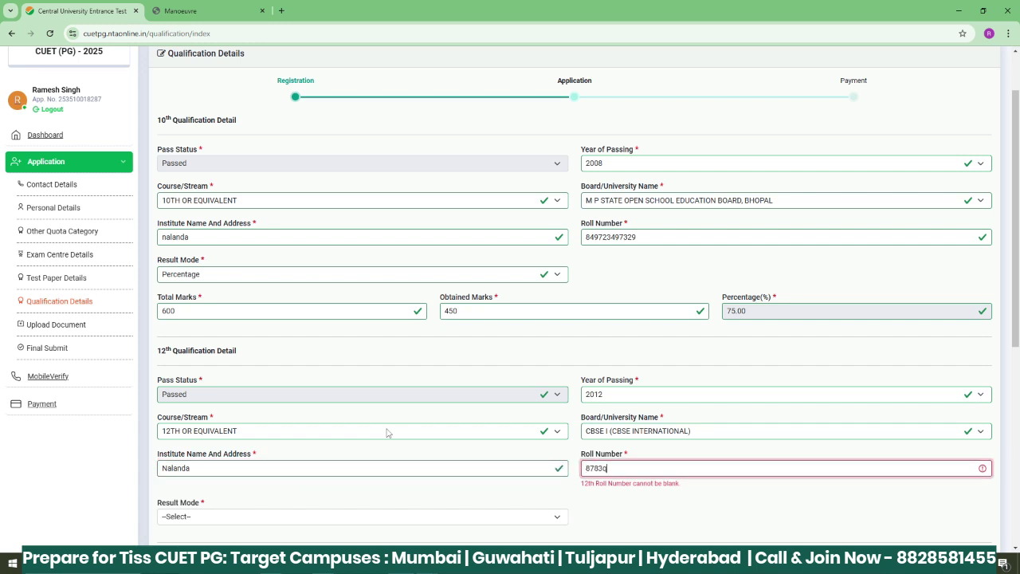
Set the 12th result mode to Percentage with 450 of 600 marks
key("Tab")
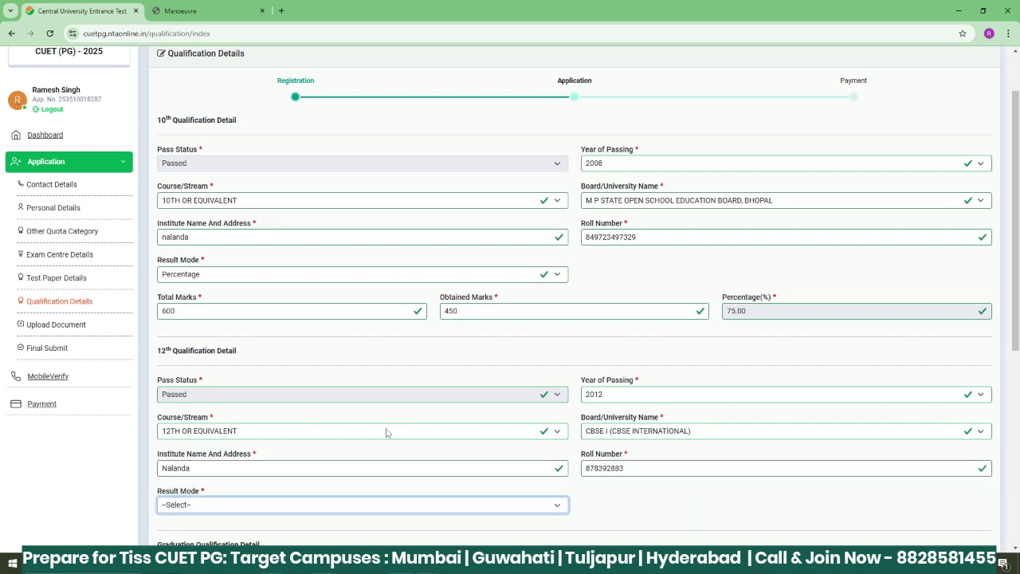
key("alt+Down")
key("Down")
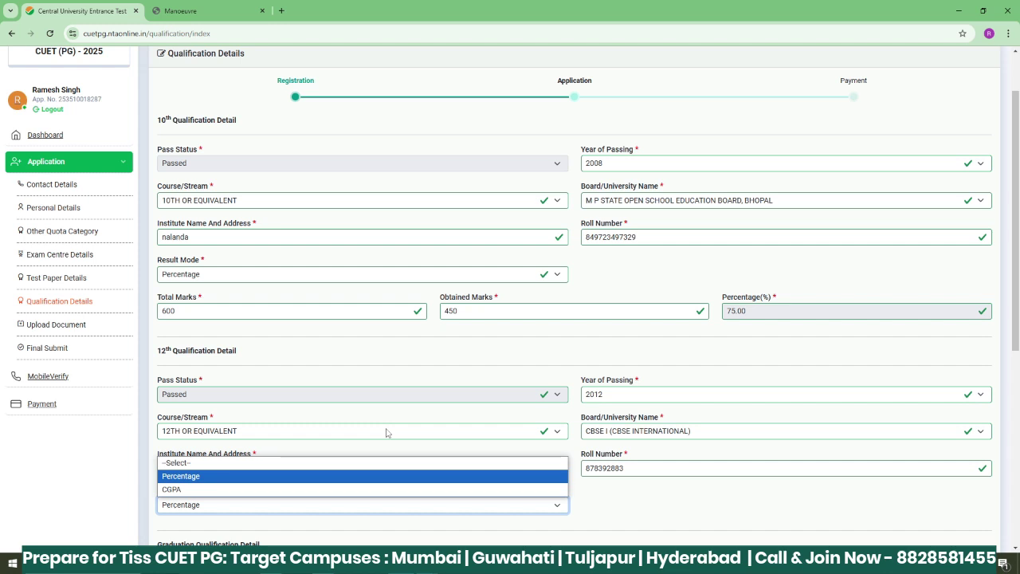
key("Return")
key("Down")
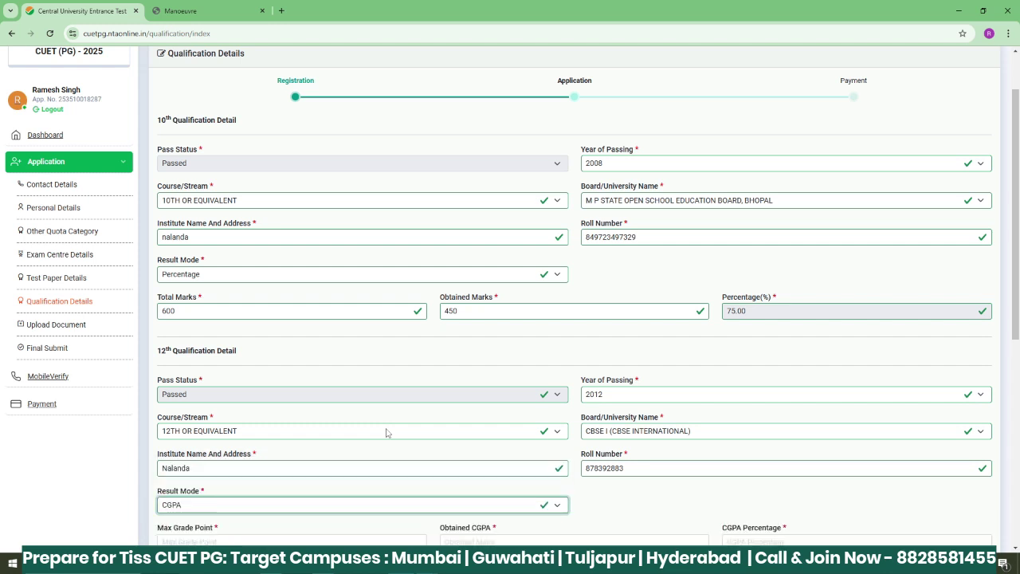
key("Up")
scroll(660, 387, "down", 2)
key("Tab")
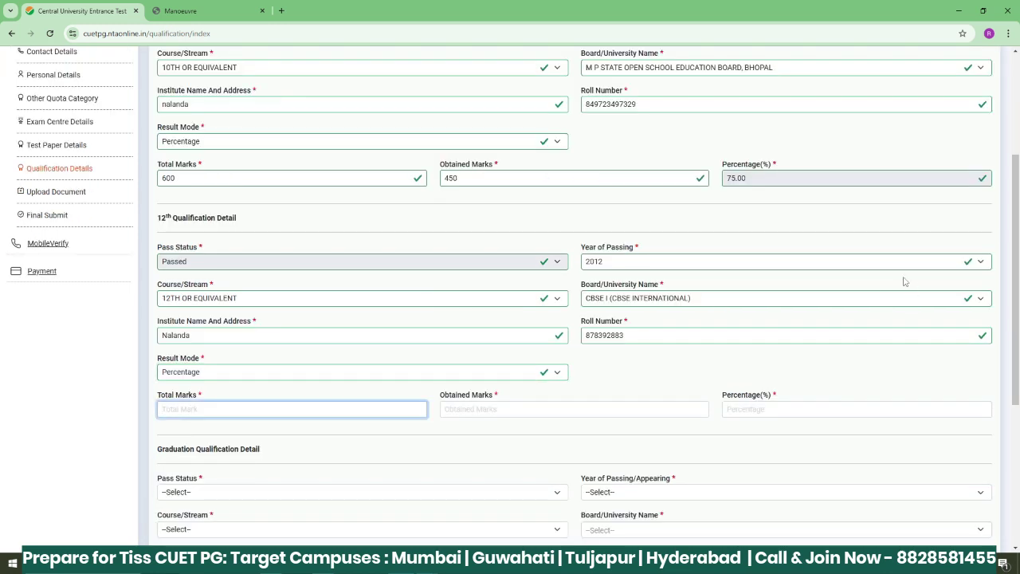
type("600")
key("Tab")
type("450")
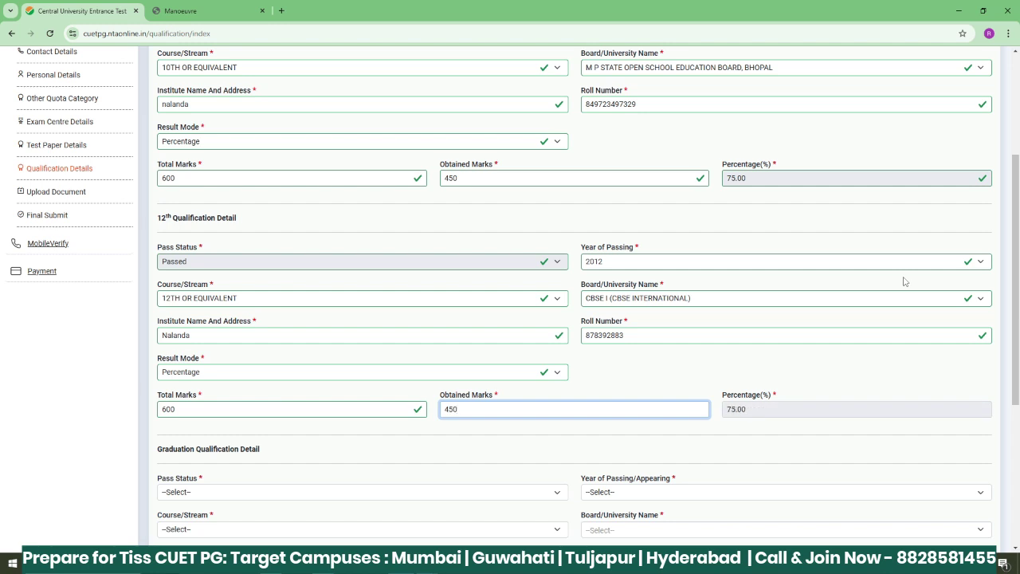
key("Tab")
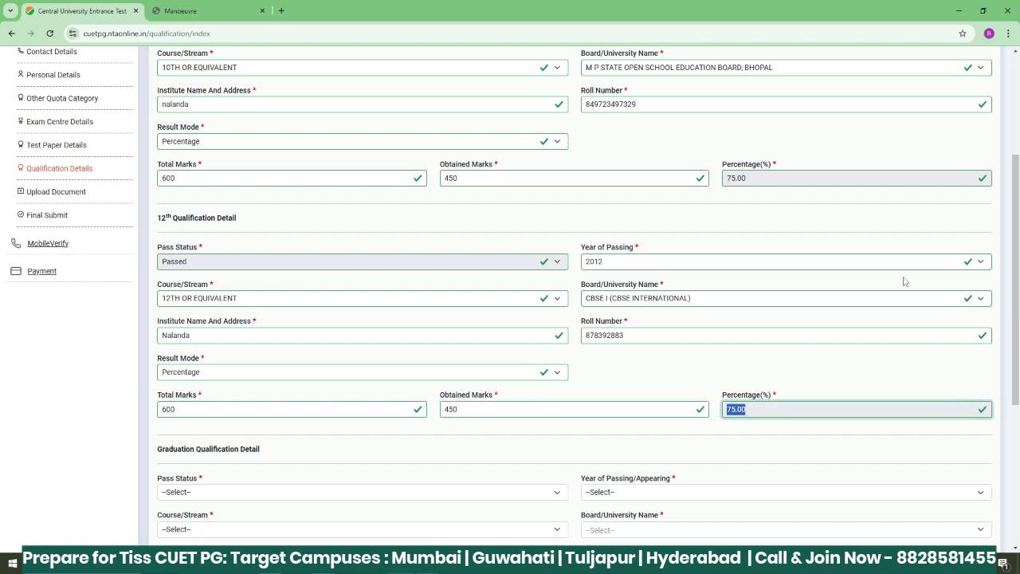
key("Tab")
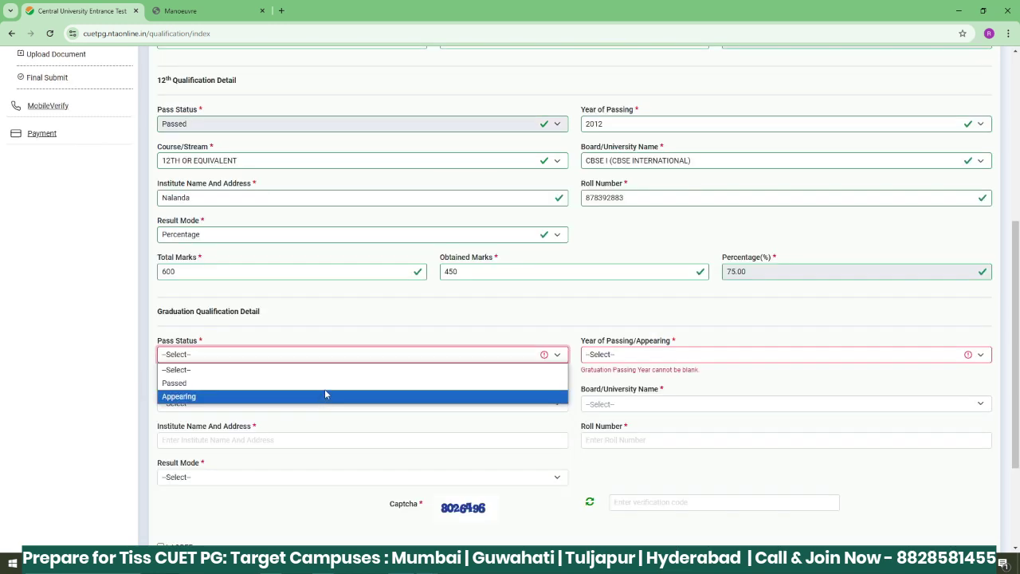
Mark graduation as Passed in 2015 with course B.sc
left_click(336, 384)
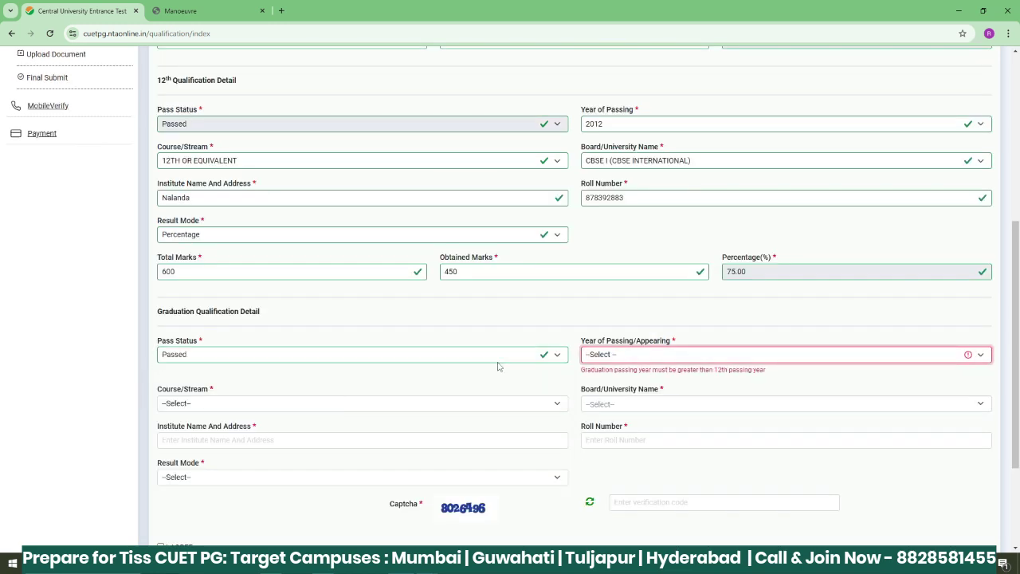
key("space")
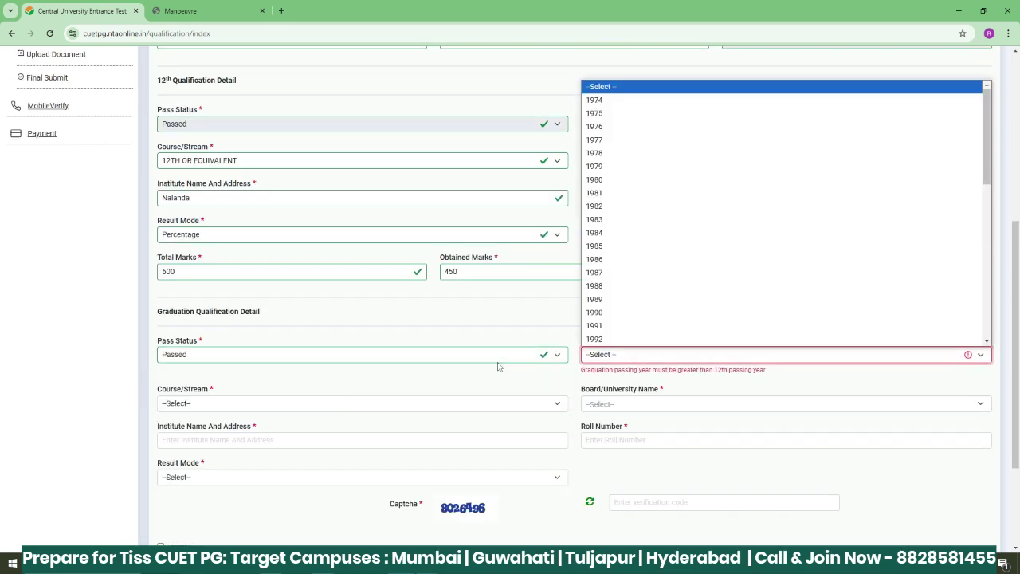
type("2015")
key("Return")
key("Tab")
key("space")
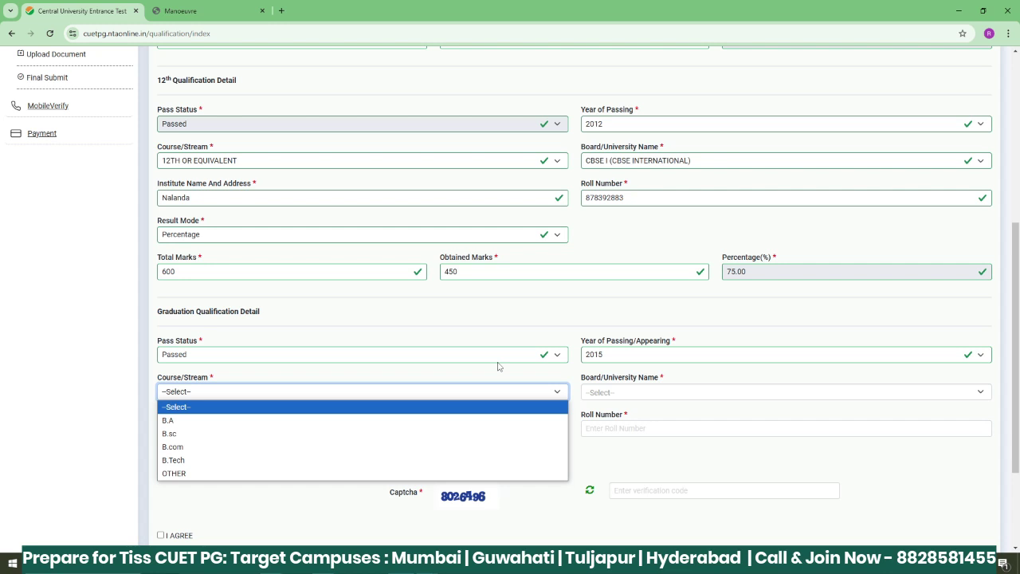
key("Down")
key("Down")
key("Return")
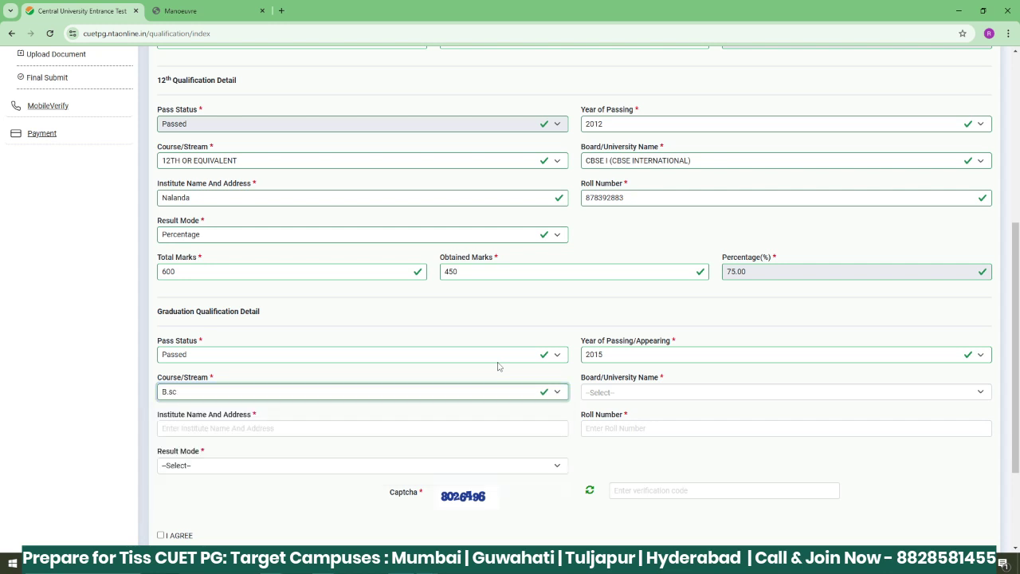
Choose AMITY UNIVERSITY, KOLKATA, enter institute amity and the graduation roll number
key("Tab")
key("Down")
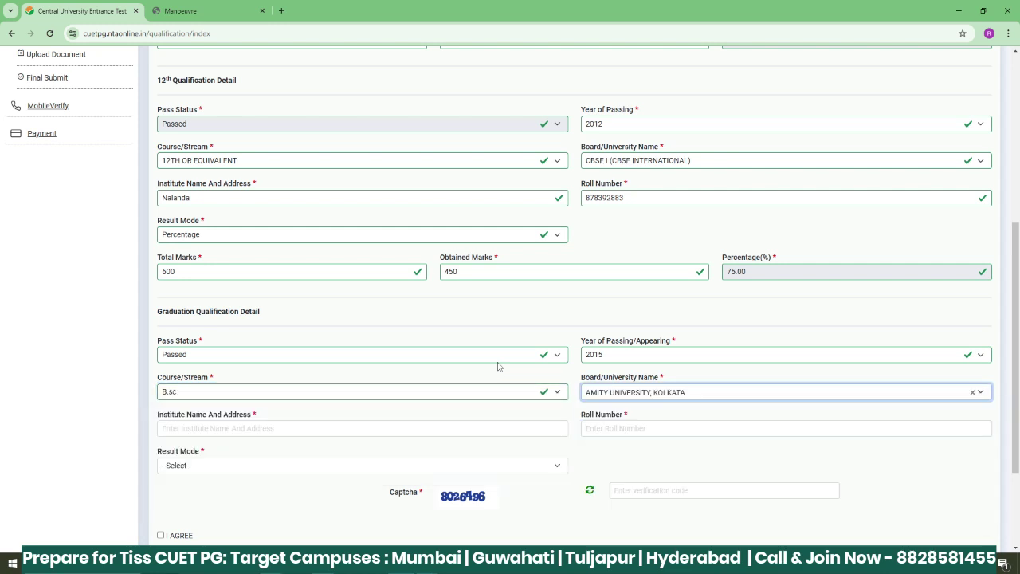
key("Tab")
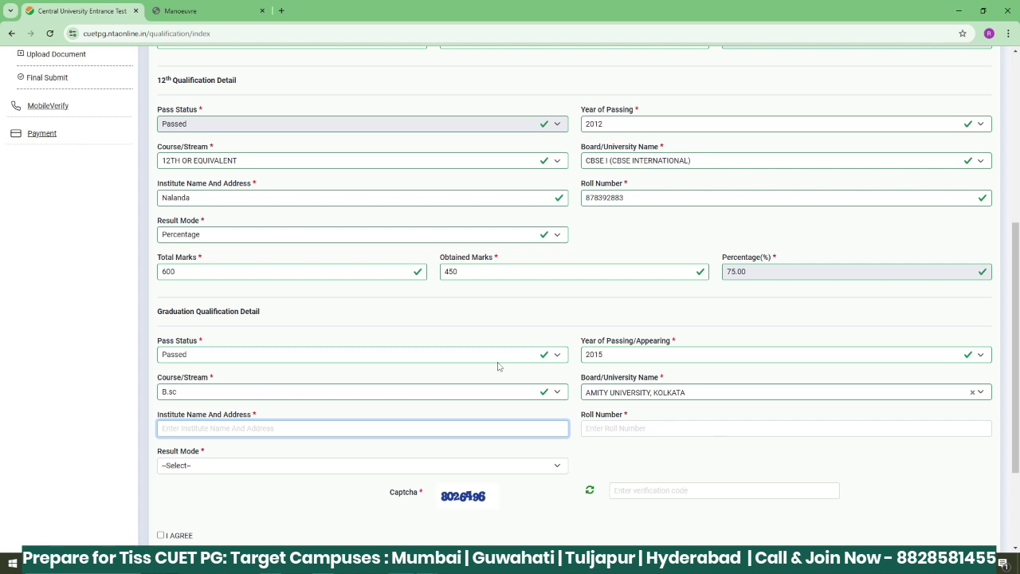
type("amity")
key("Tab")
type("873738392")
key("Tab")
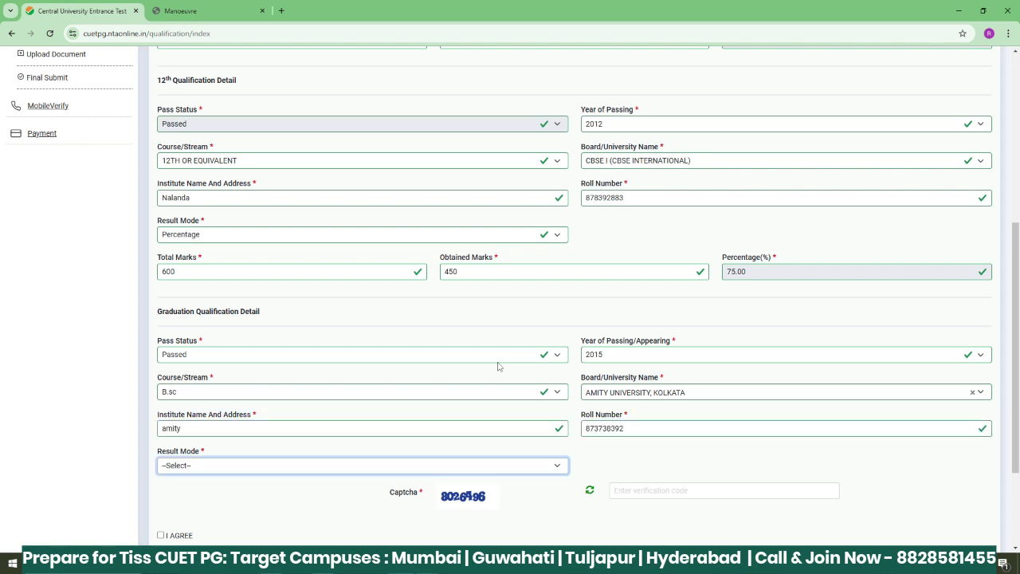
Set graduation result mode to Percentage with 400 of 500 marks and enter the captcha
key("alt+Down")
key("Down")
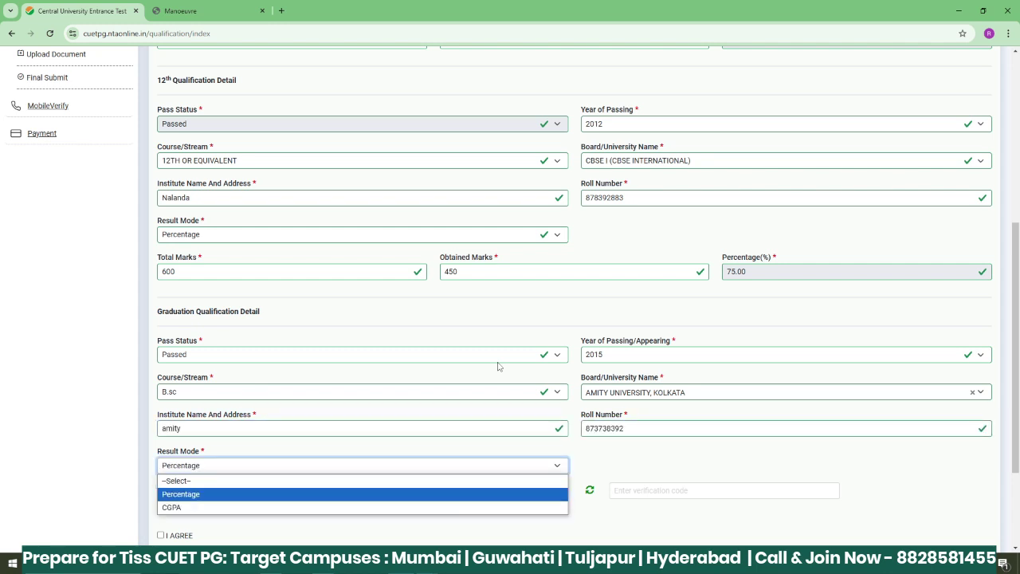
key("Return")
key("Tab")
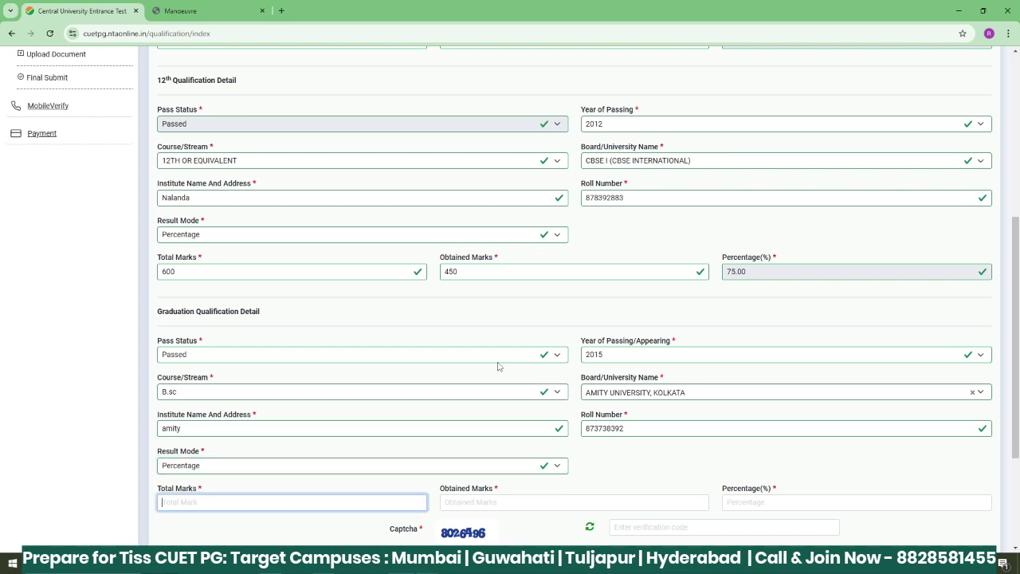
type("500")
key("Tab")
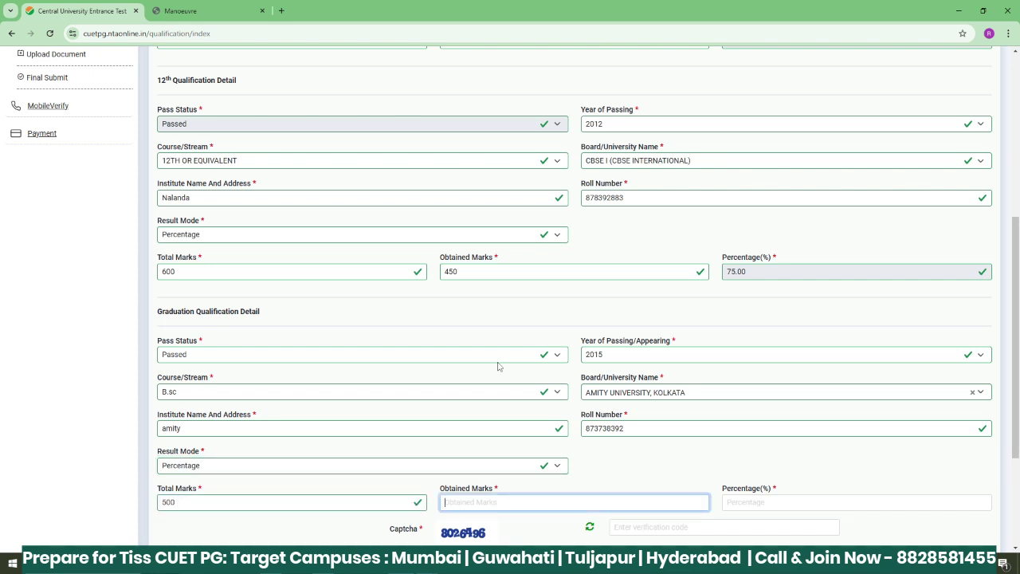
type("400")
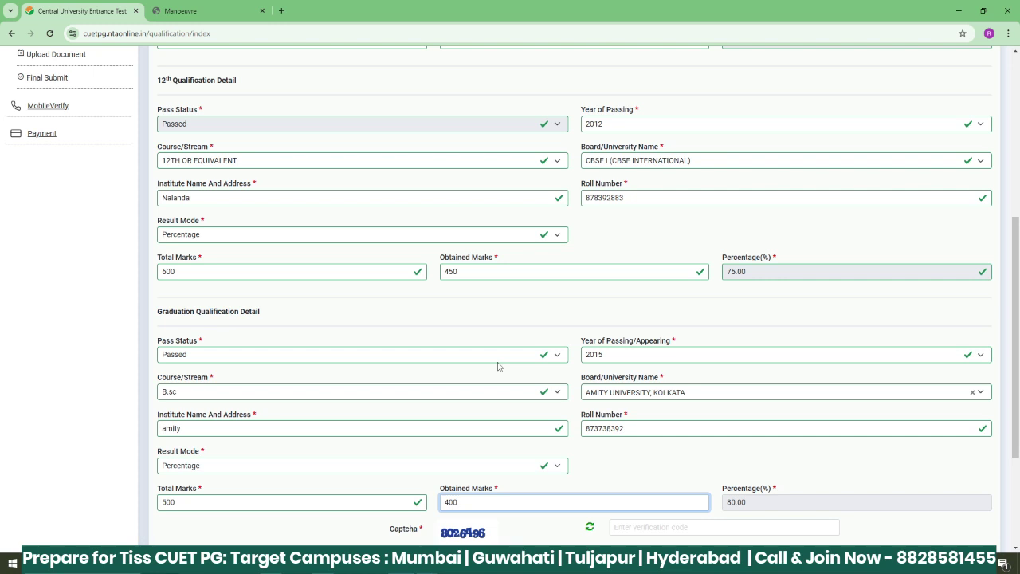
key("Tab")
key("Tab")
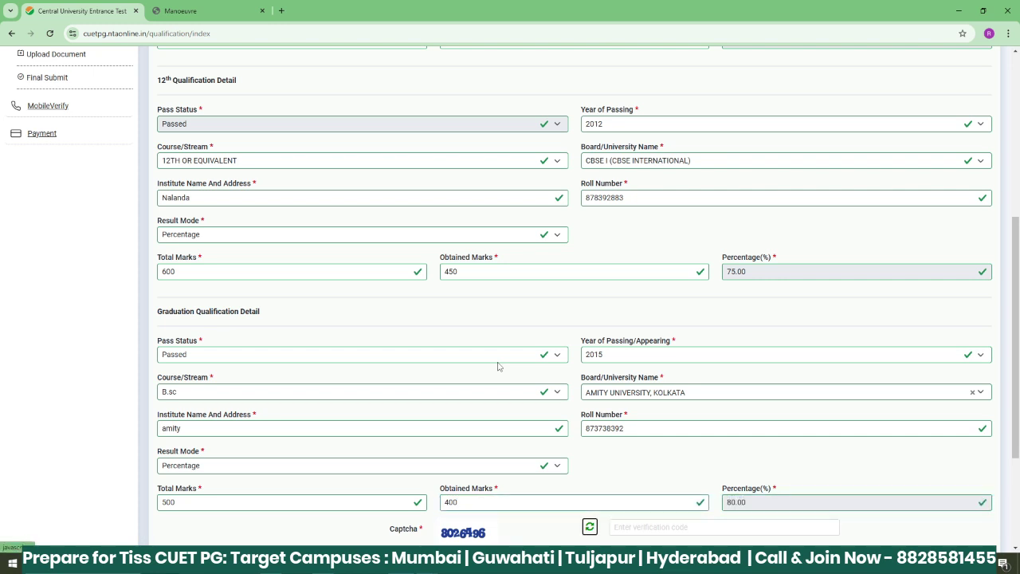
key("Tab")
type("8026496")
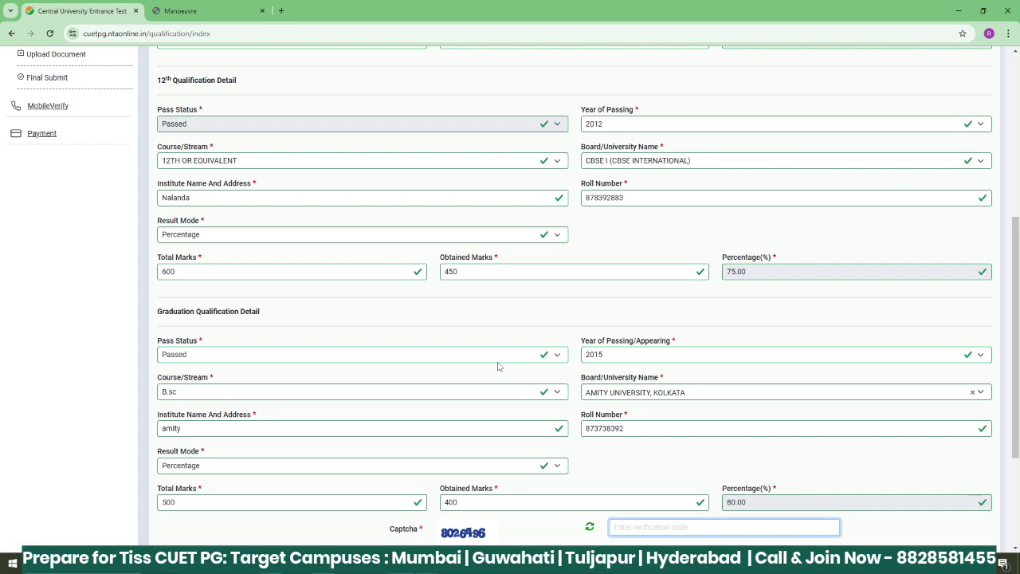
scroll(498, 366, "down", 3)
Accept the I AGREE declaration, save Qualification Details, then save the uploaded photo and signature
left_click(160, 393)
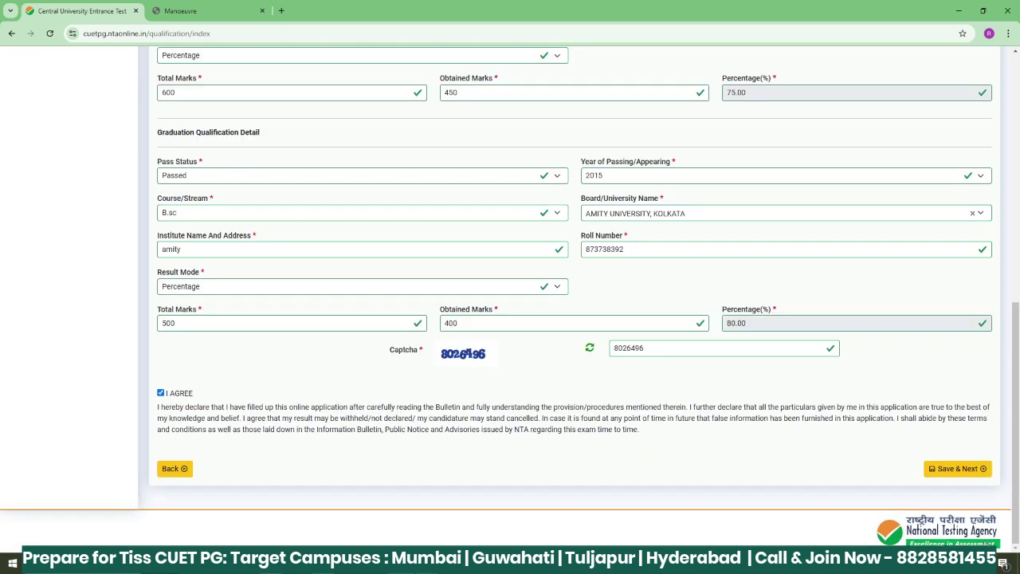
left_click(955, 469)
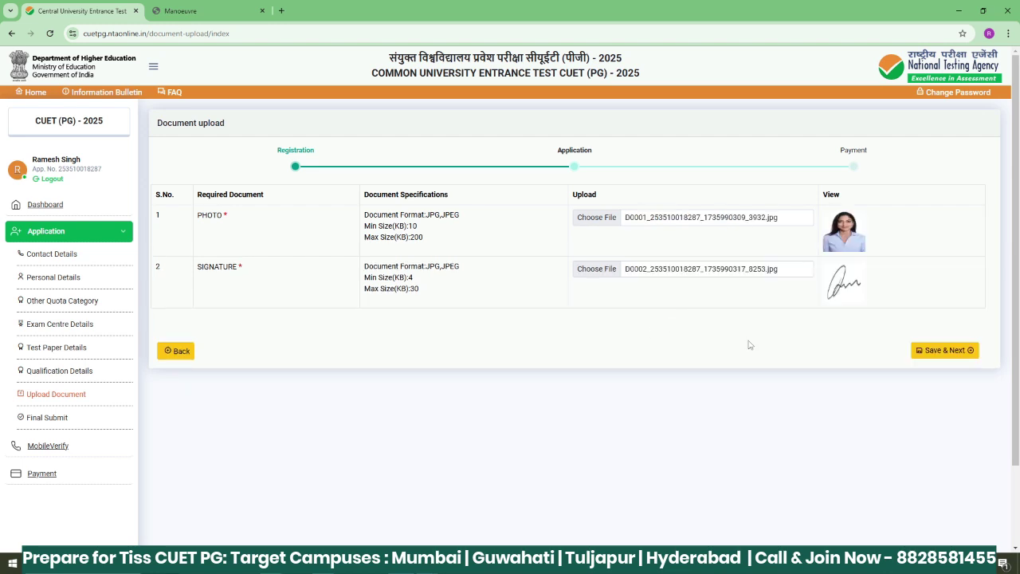
left_click(947, 355)
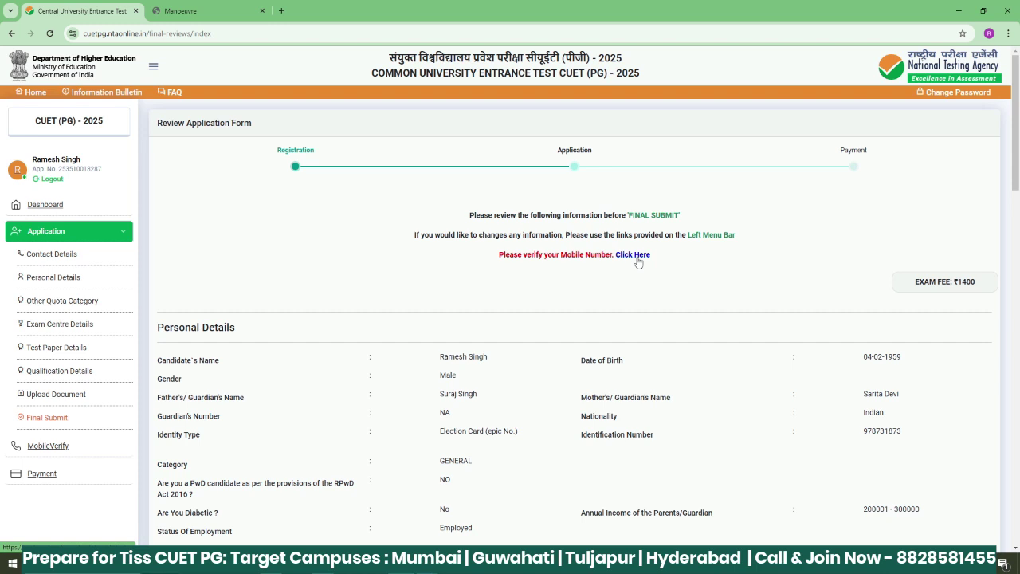
Verify the mobile number with the entered OTP and captcha, then dismiss the confirmation
left_click(632, 255)
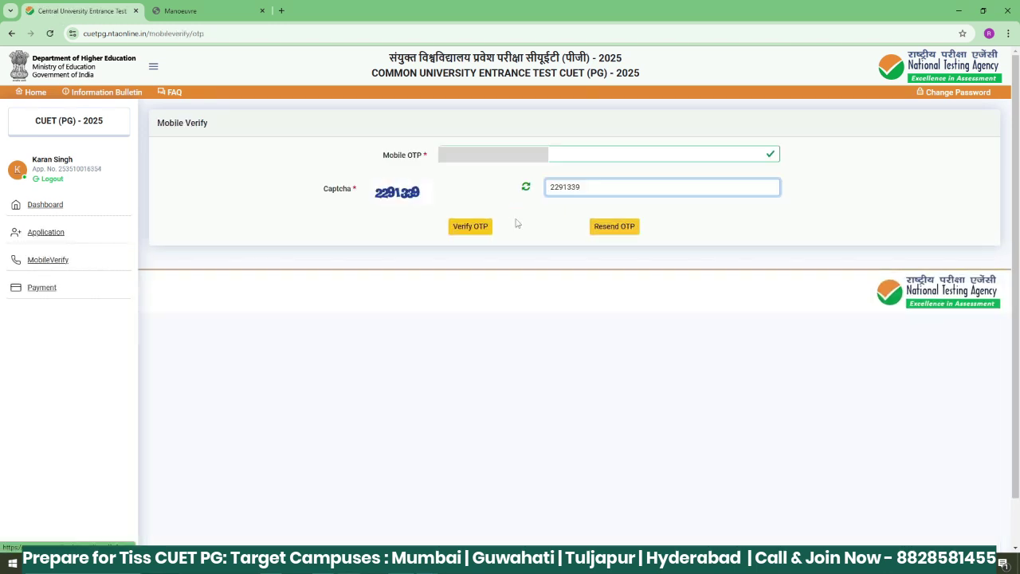
left_click(480, 229)
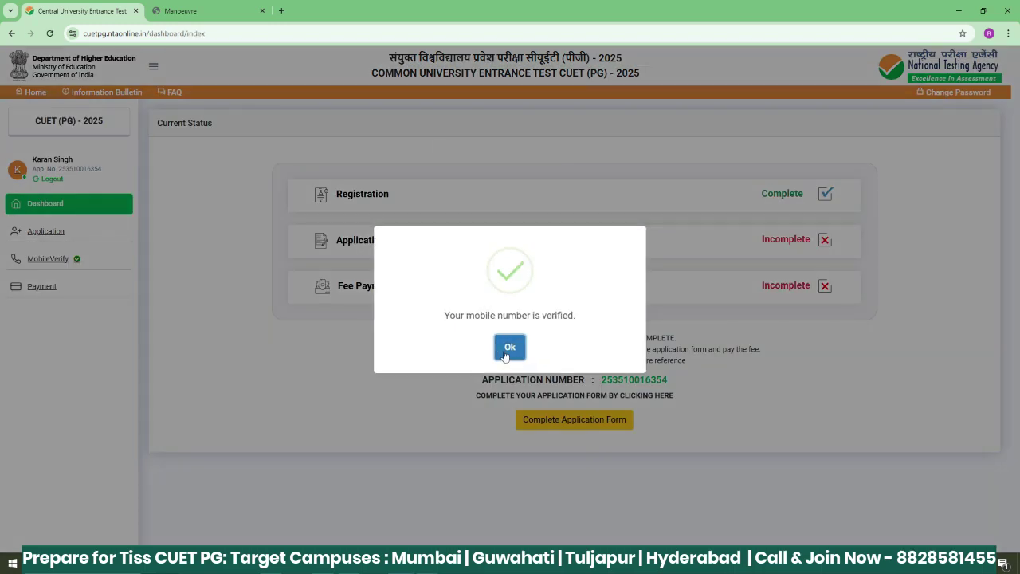
left_click(507, 352)
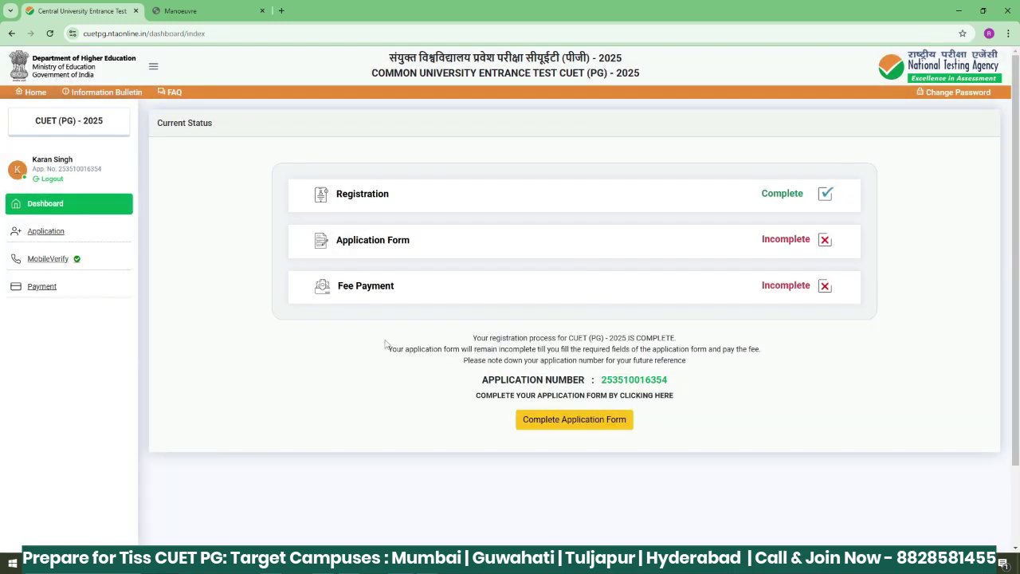
Check the Application status overview, then go to the Final Submit review form
left_click(46, 239)
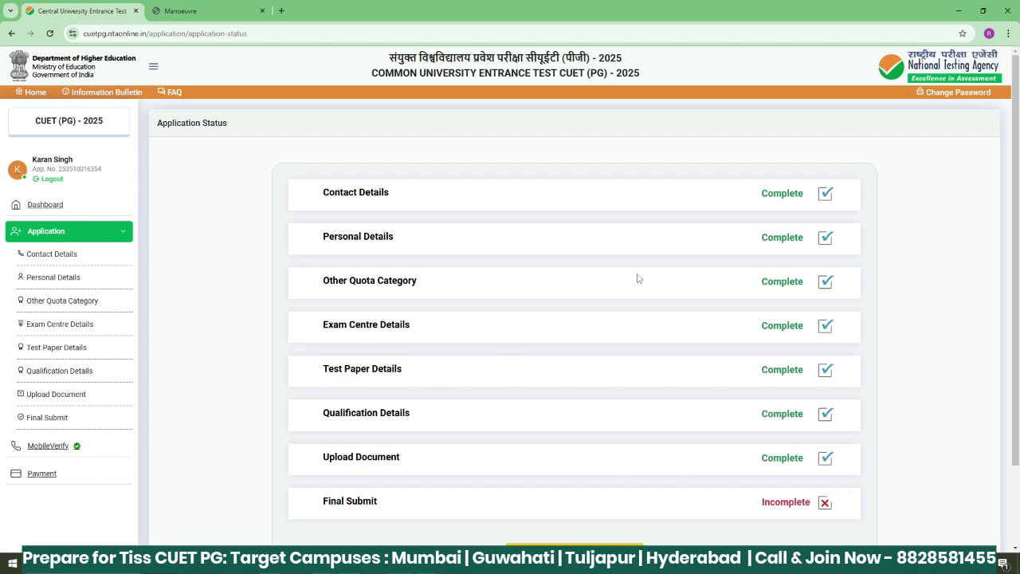
left_click_drag(1010, 252, 1016, 348)
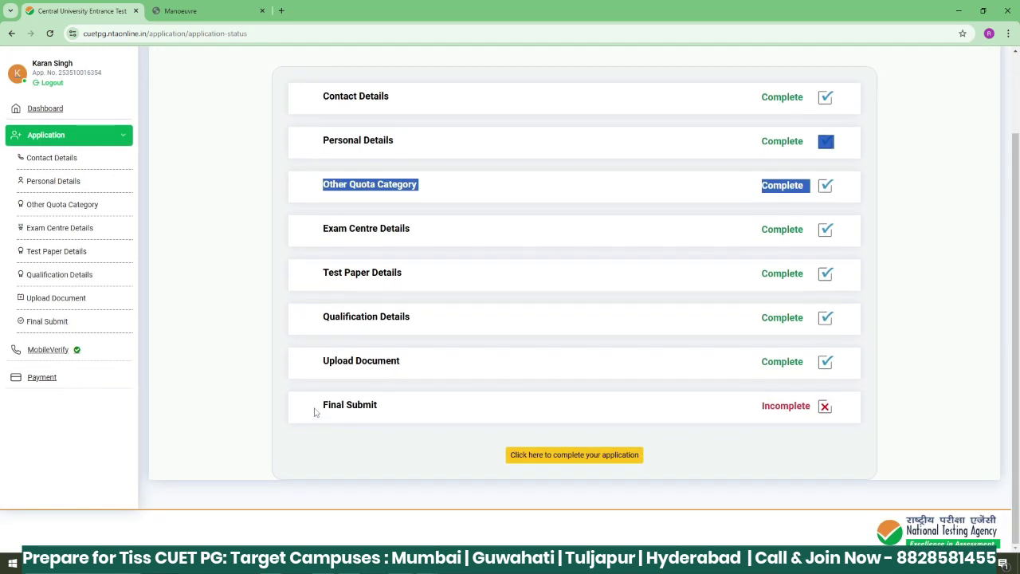
left_click(236, 387)
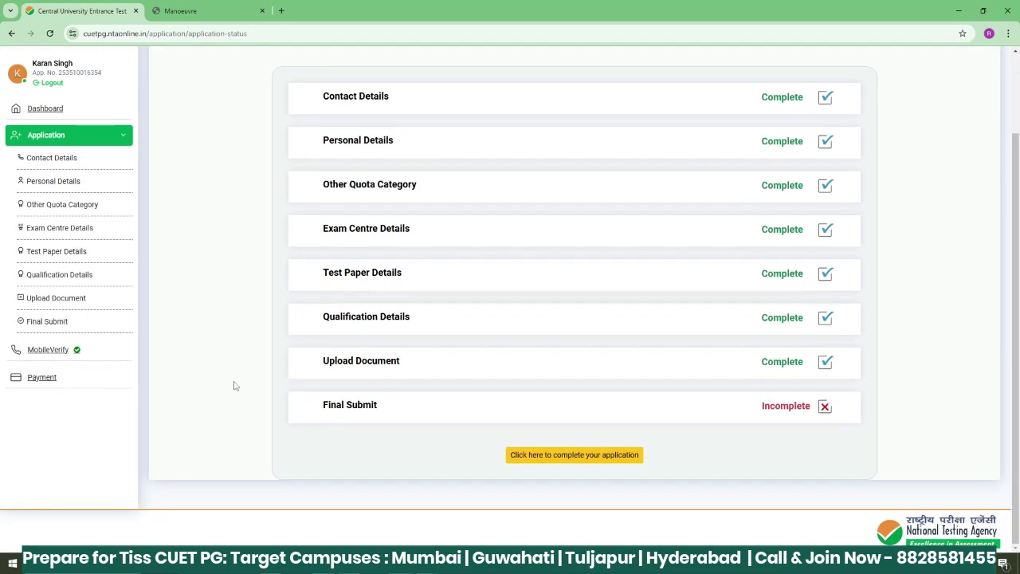
left_click(61, 324)
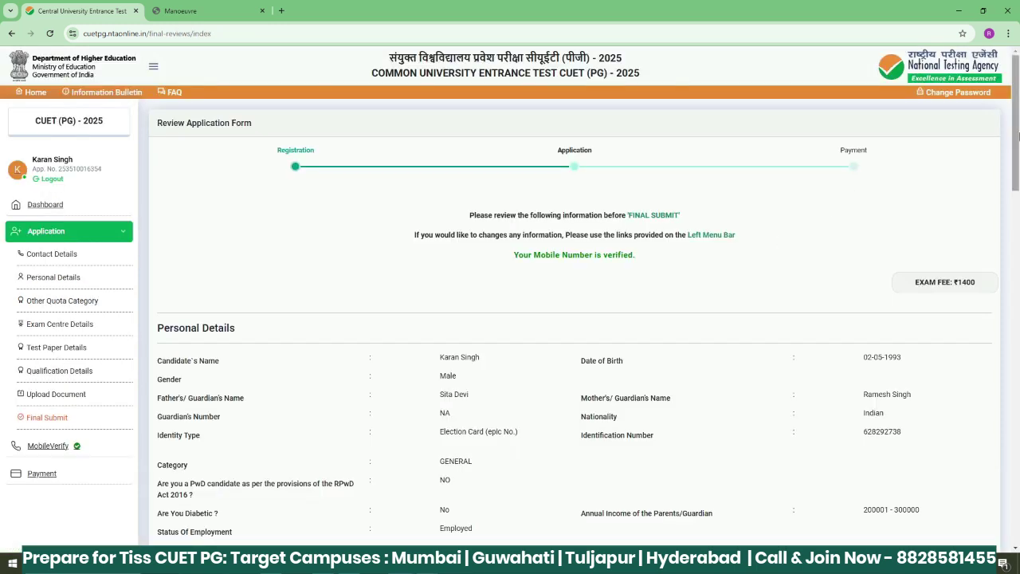
Tick all eight checklist particulars and I Agree, then make the Final Submit
left_click_drag(1018, 135, 1018, 487)
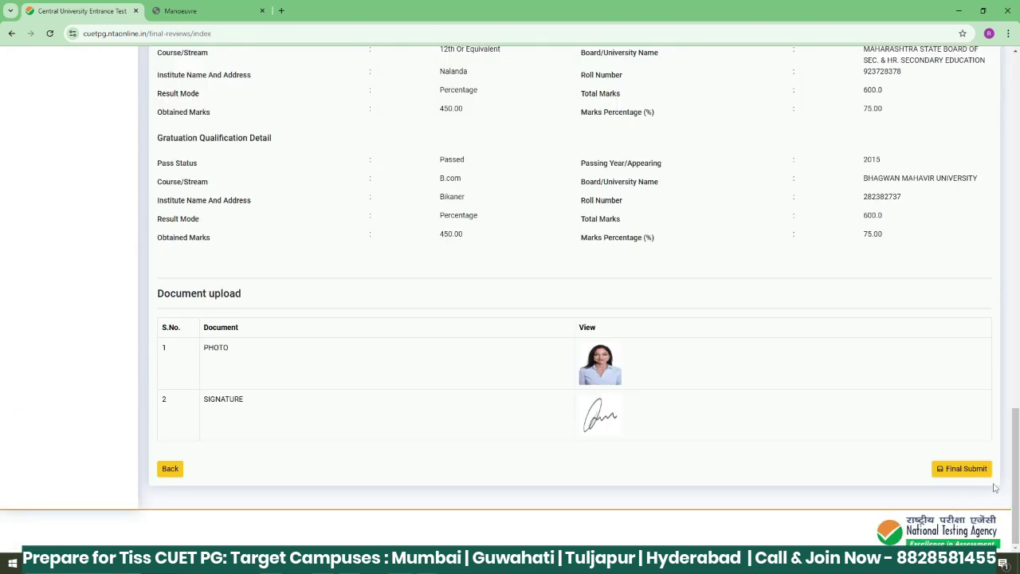
left_click(961, 470)
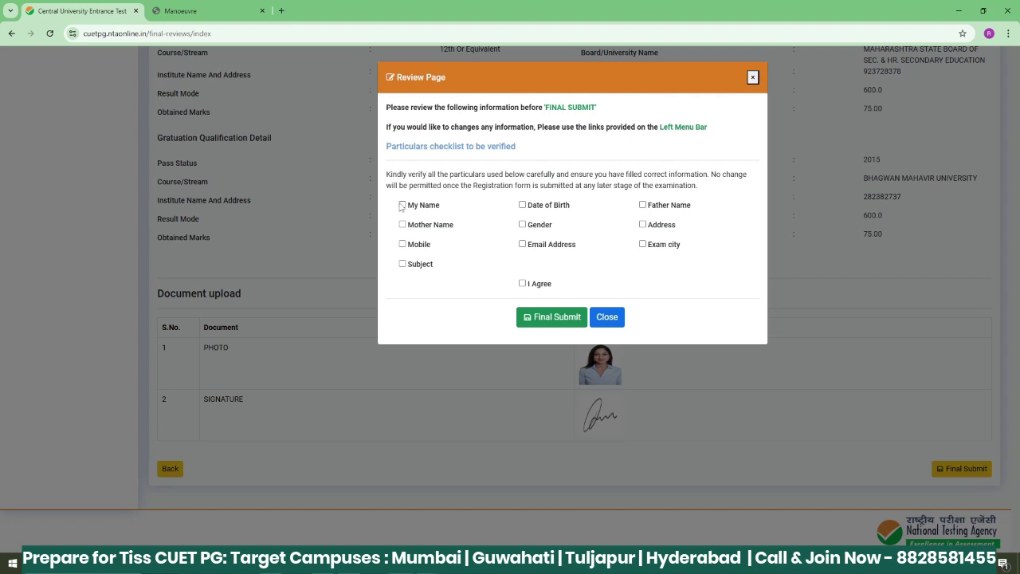
left_click(402, 205)
left_click(523, 204)
left_click(642, 205)
left_click(402, 224)
left_click(522, 224)
left_click(642, 224)
left_click(402, 244)
left_click(642, 244)
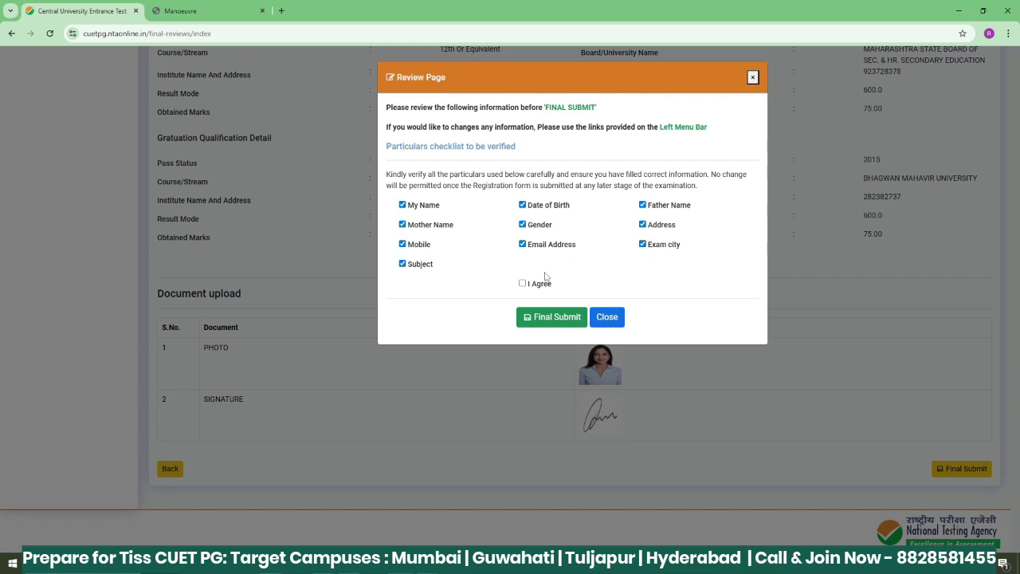
left_click(523, 283)
left_click(539, 317)
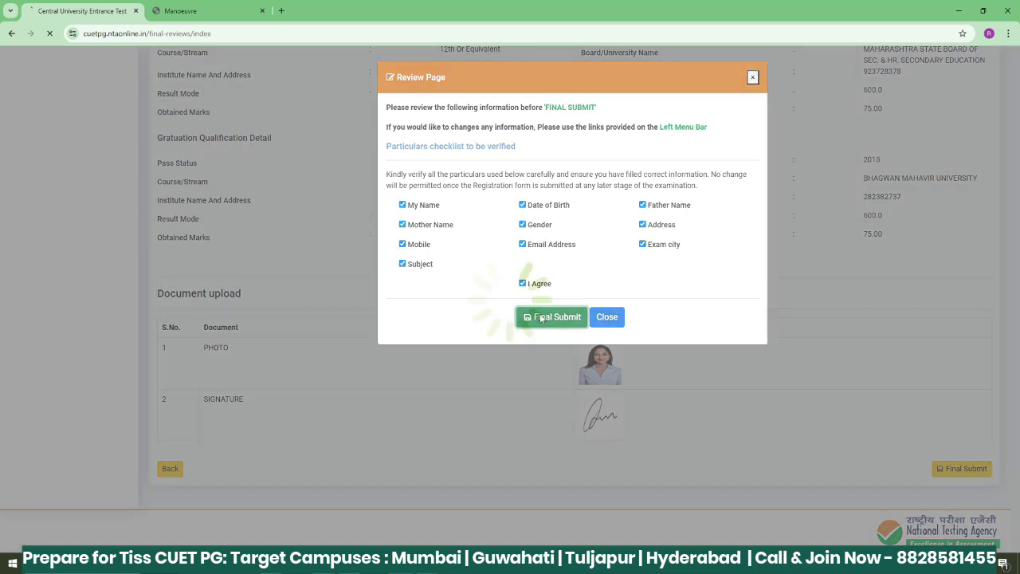